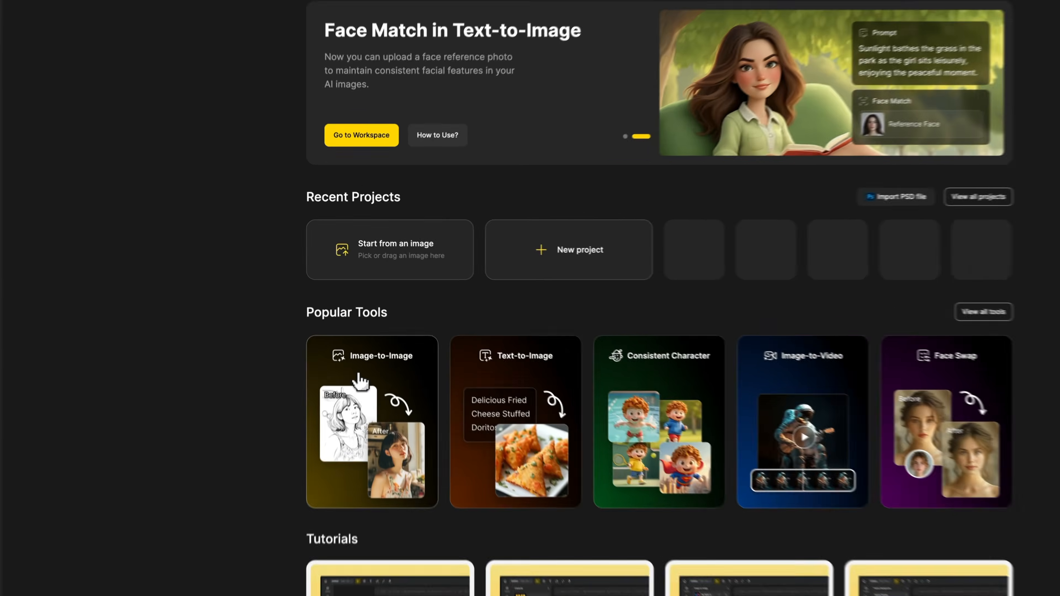
# Start an Image-to-Image project and copy the red Porsche photo from the Unsplash page, returning to Dzine.
pyautogui.click(359, 338)
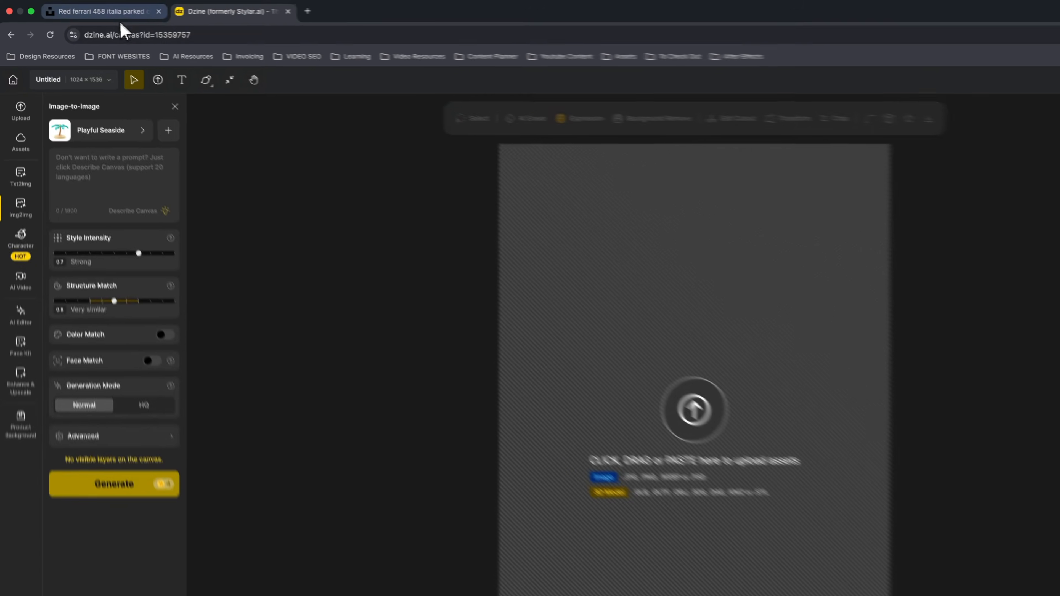
pyautogui.click(89, 10)
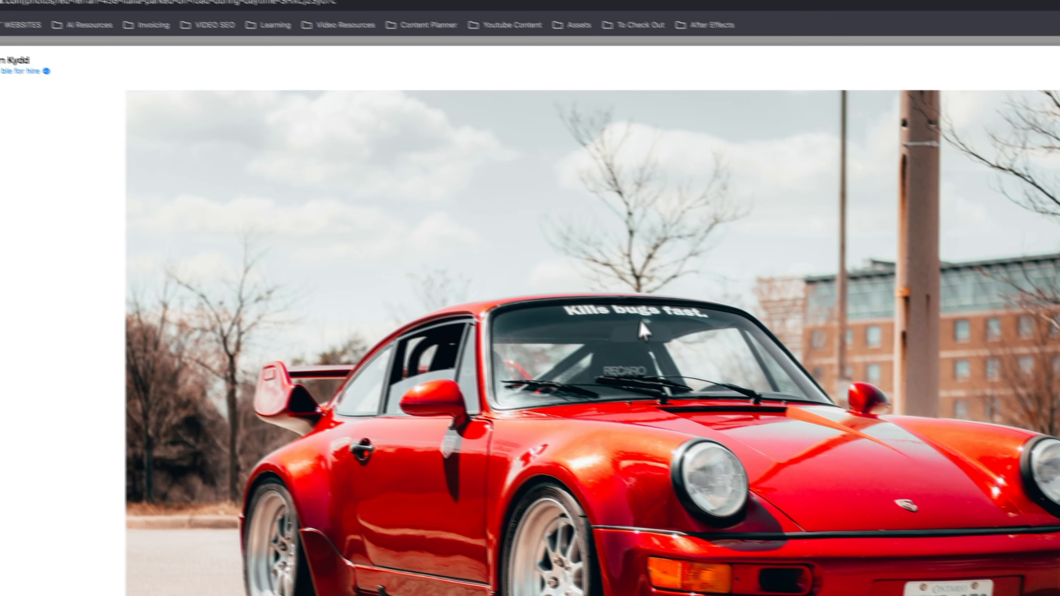
pyautogui.rightClick(643, 330)
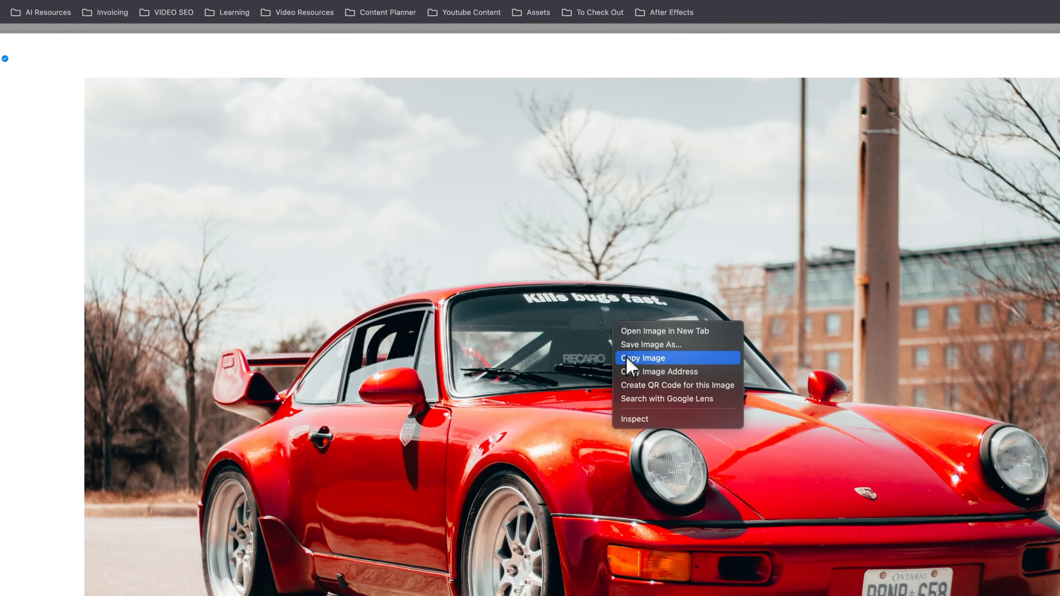
pyautogui.click(664, 372)
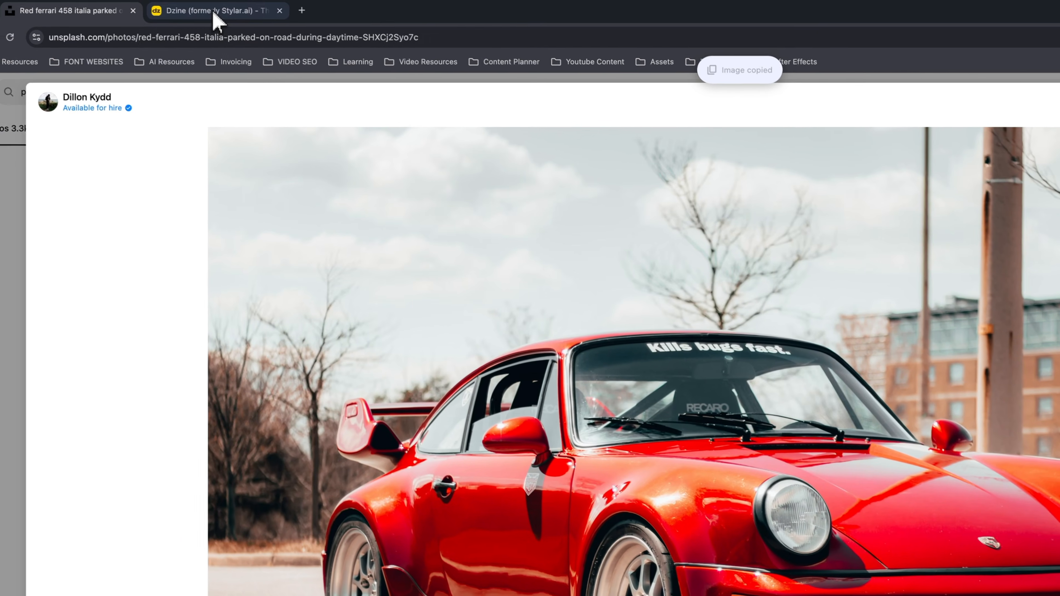
pyautogui.click(214, 13)
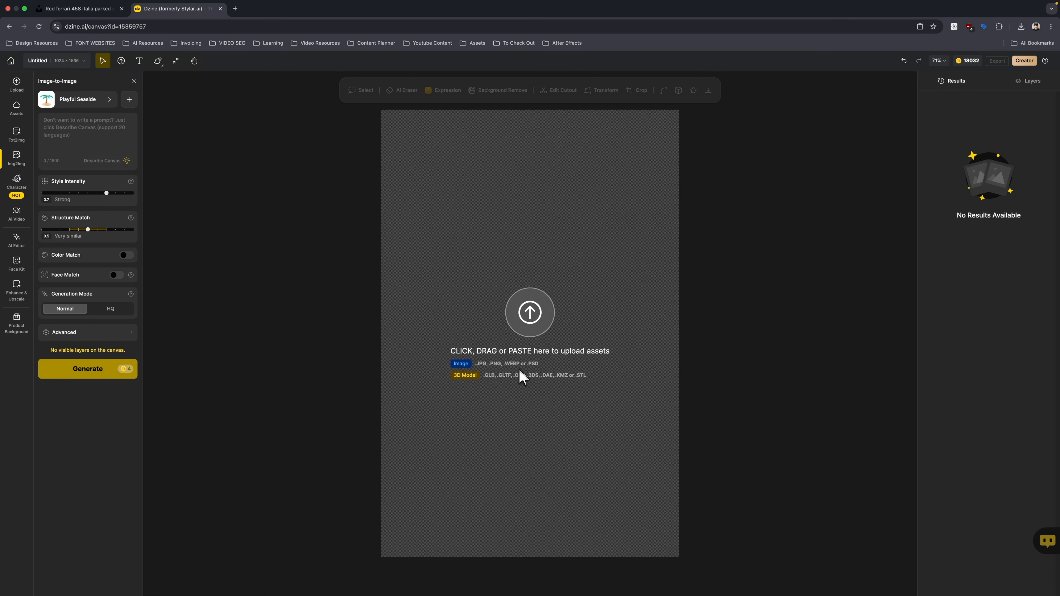
# Copy the red Porsche photo from the Unsplash page again and paste it onto the Dzine canvas.
pyautogui.click(79, 9)
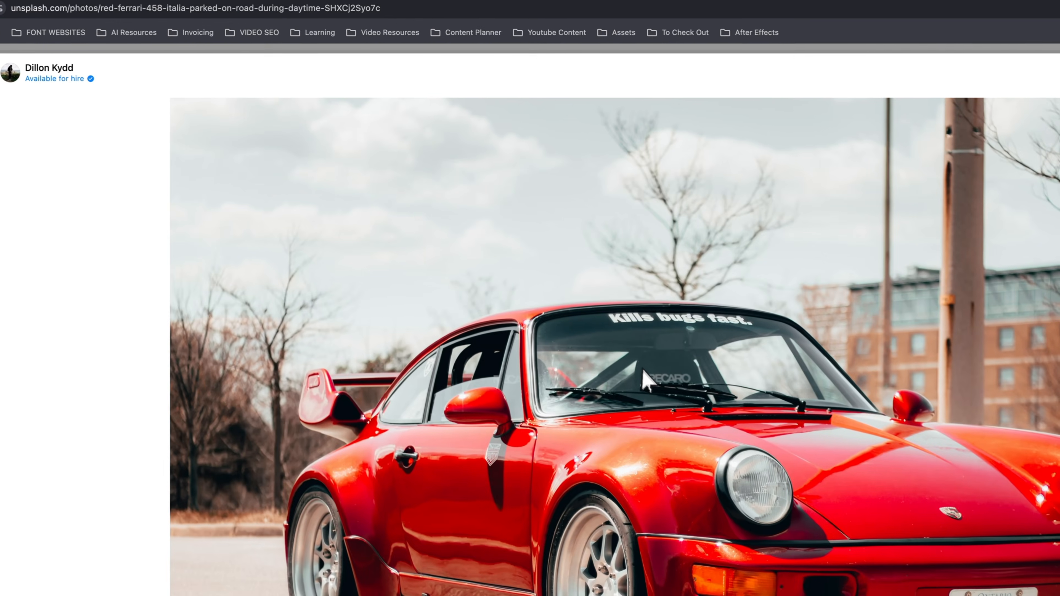
pyautogui.rightClick(465, 282)
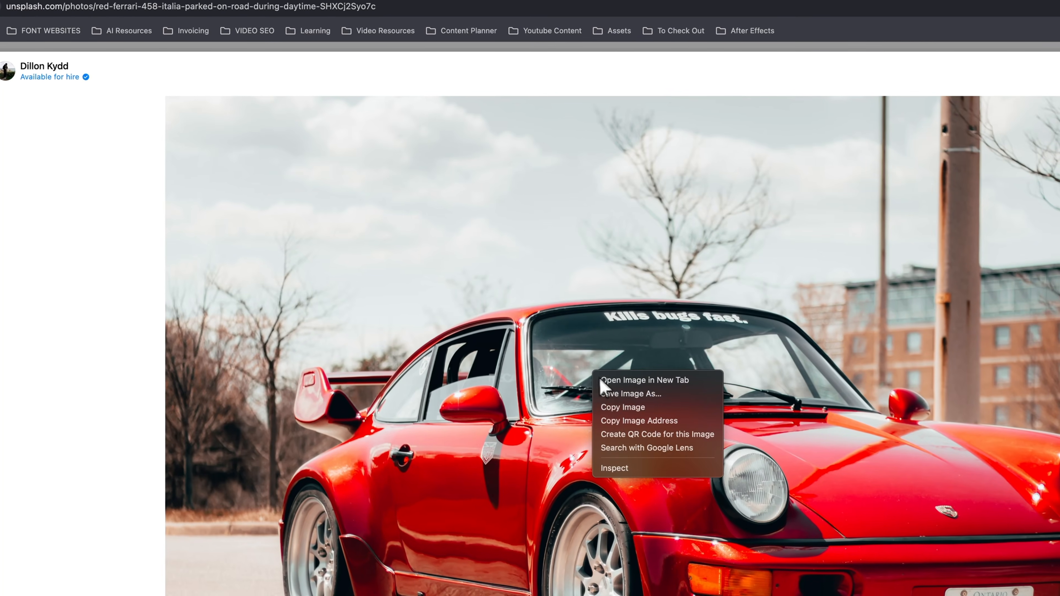
pyautogui.click(615, 409)
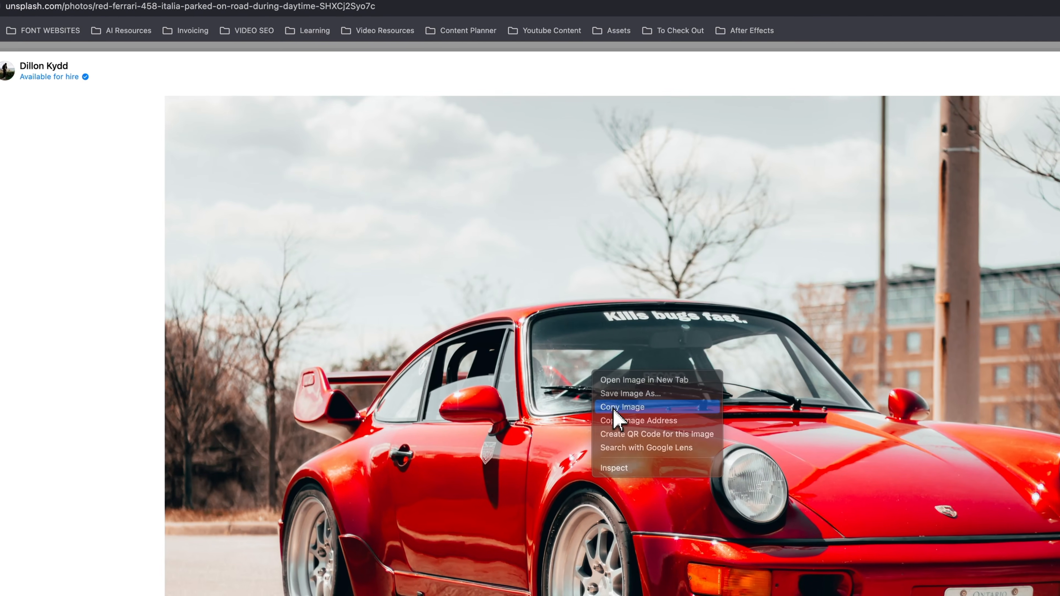
pyautogui.rightClick(530, 323)
pyautogui.click(563, 349)
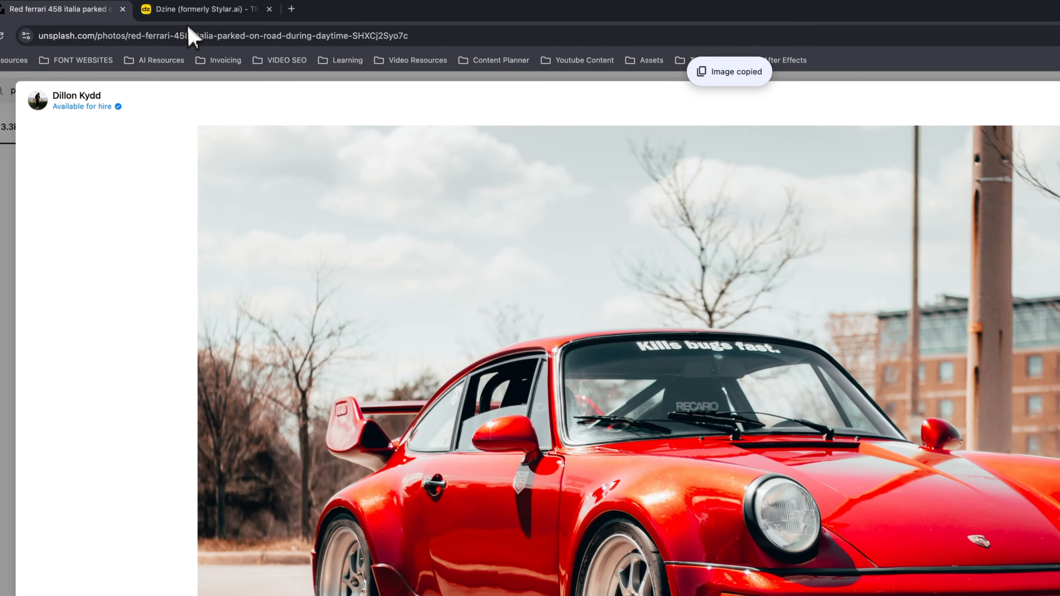
pyautogui.click(199, 12)
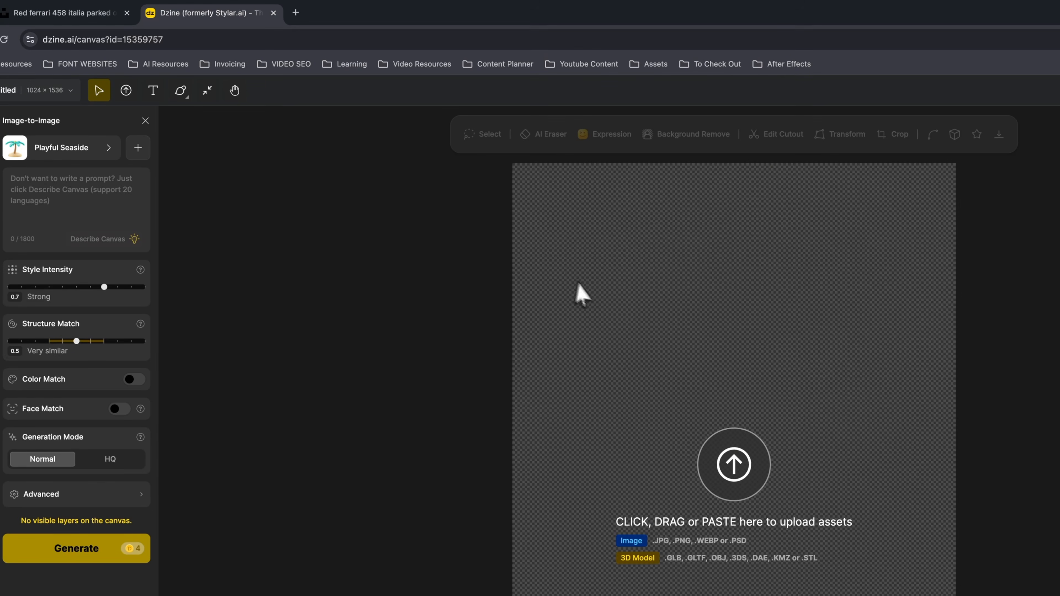
pyautogui.press('super+v')
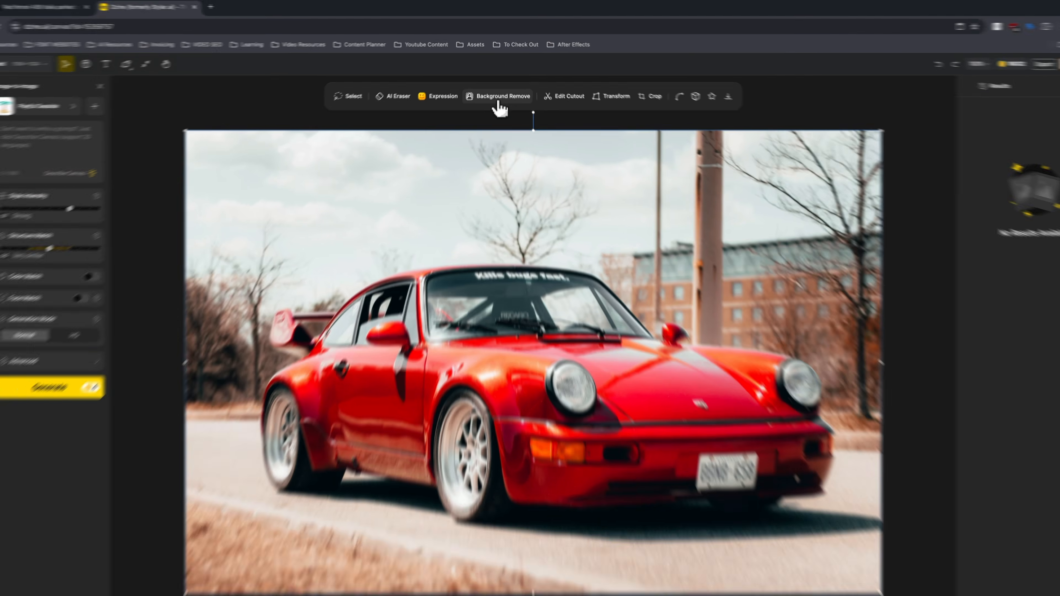
# Remove the background from the car photo and reposition the cut-out car on the canvas.
pyautogui.click(500, 90)
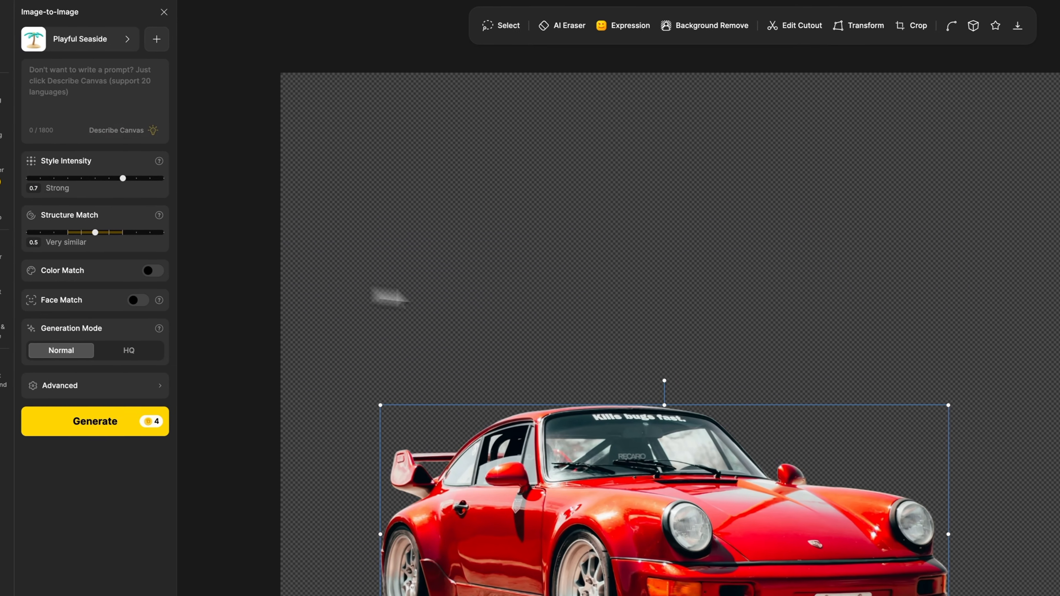
pyautogui.moveTo(642, 468); pyautogui.dragTo(731, 448)
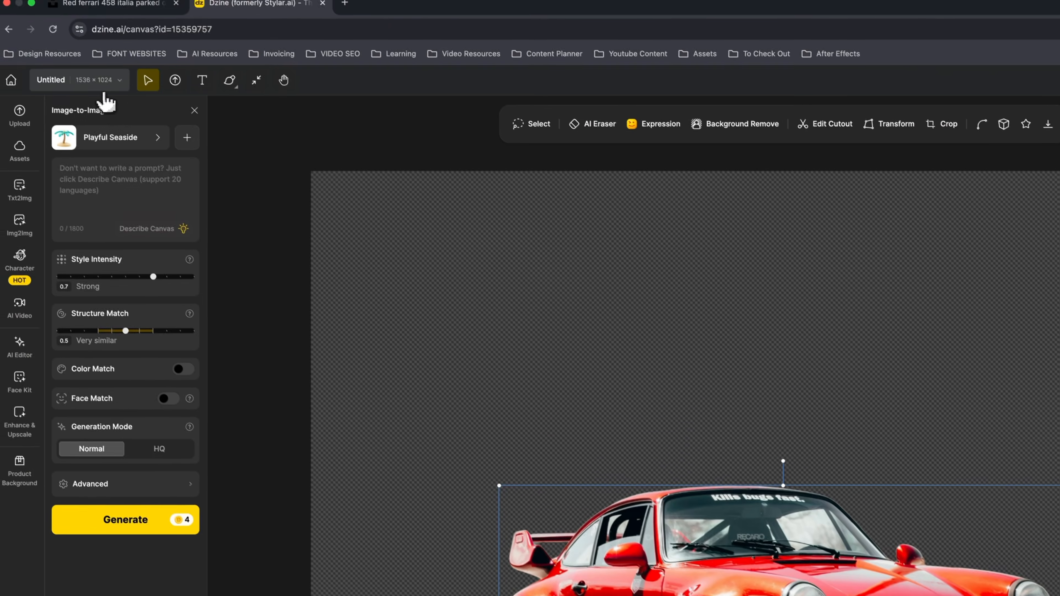
# Change the canvas to the 3:4 aspect ratio at 1152 × 1536.
pyautogui.click(109, 85)
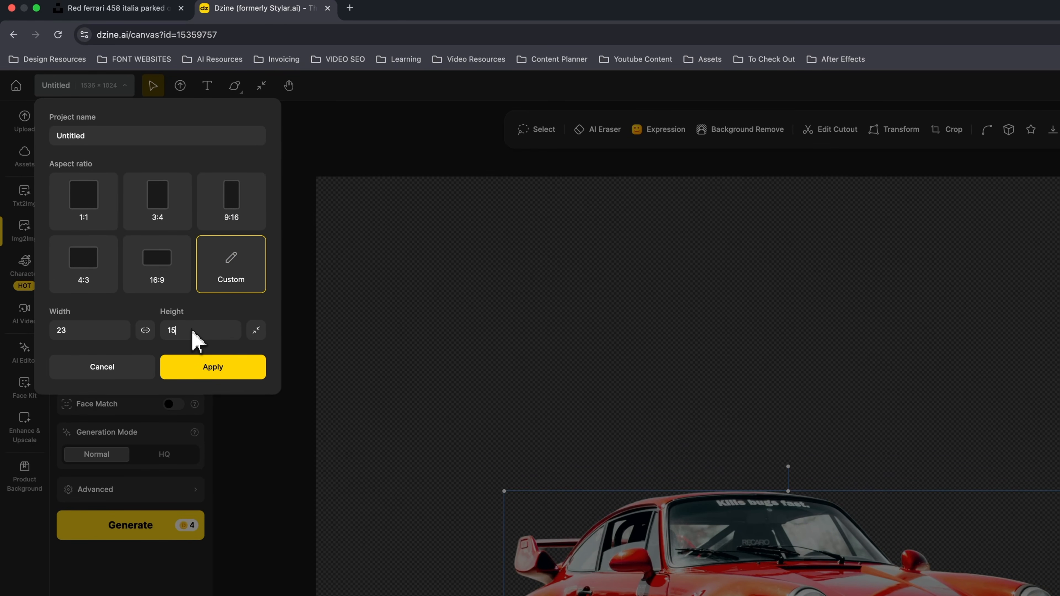
pyautogui.click(232, 200)
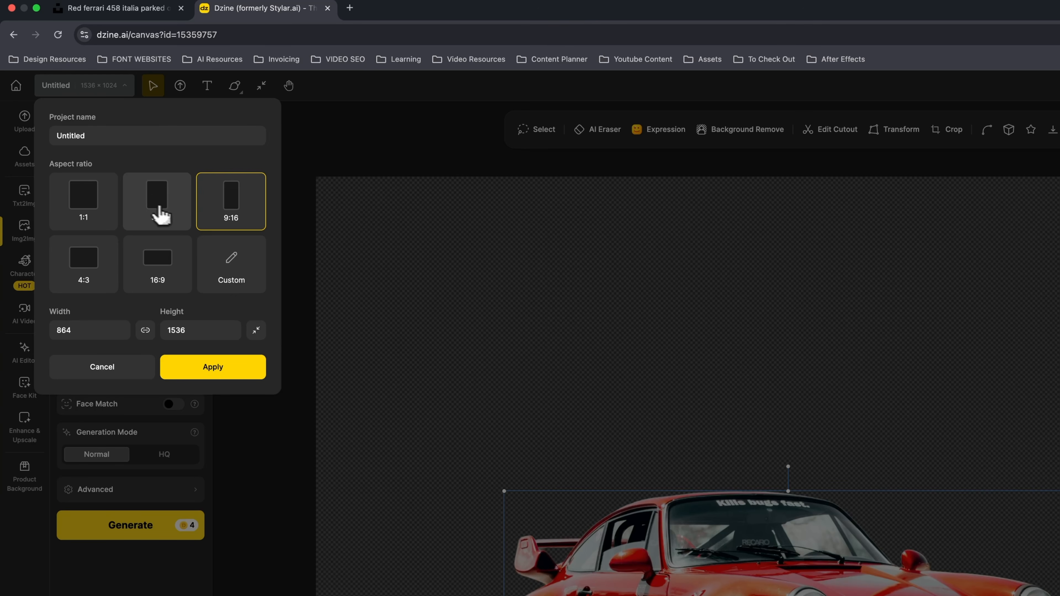
pyautogui.click(161, 207)
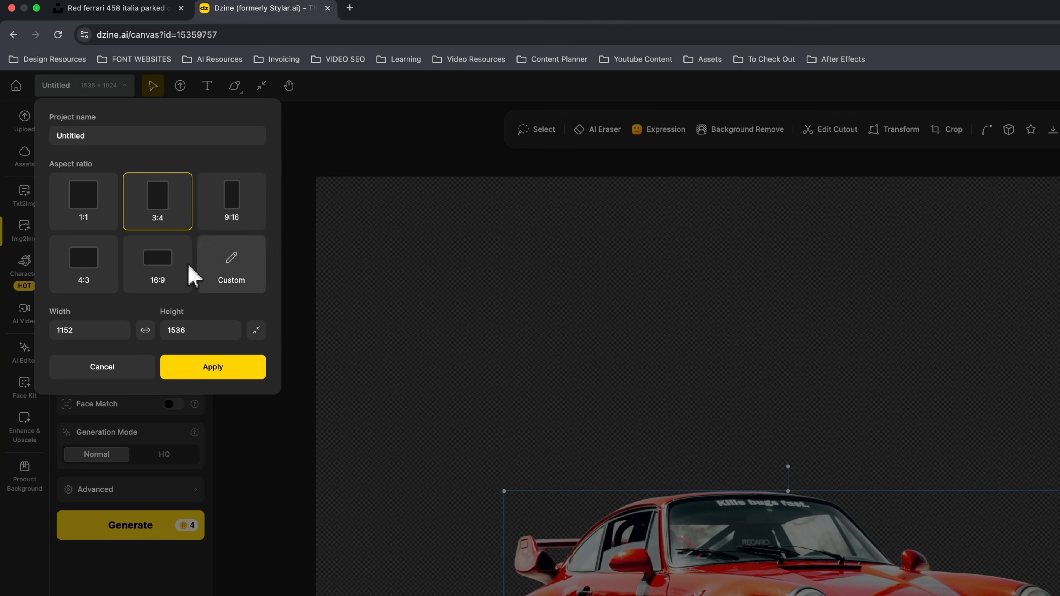
pyautogui.click(213, 370)
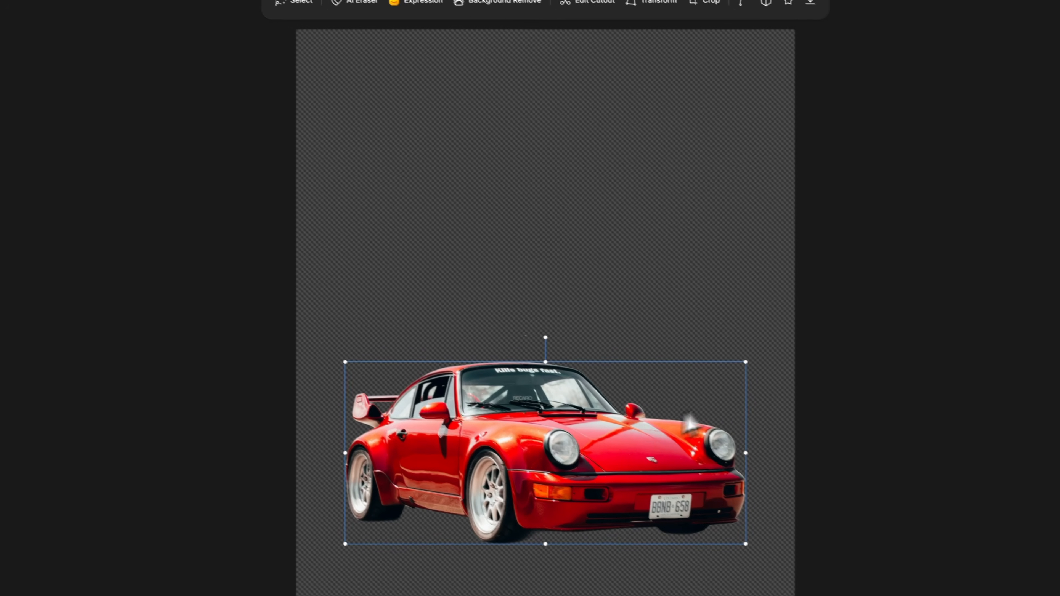
# Enlarge the cut-out car to nearly the full canvas width and place it in the canvas's lower half.
pyautogui.moveTo(734, 363); pyautogui.dragTo(744, 387)
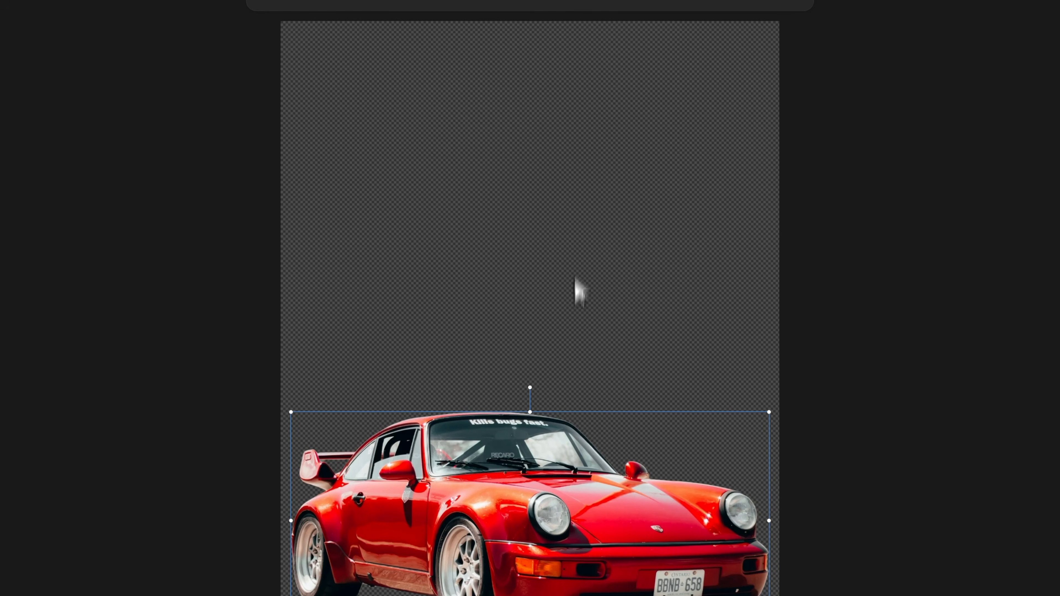
pyautogui.moveTo(568, 507)
pyautogui.mouseDown()
pyautogui.moveTo(578, 363)
pyautogui.moveTo(561, 494)
pyautogui.mouseUp()
pyautogui.moveTo(695, 499); pyautogui.dragTo(648, 439)
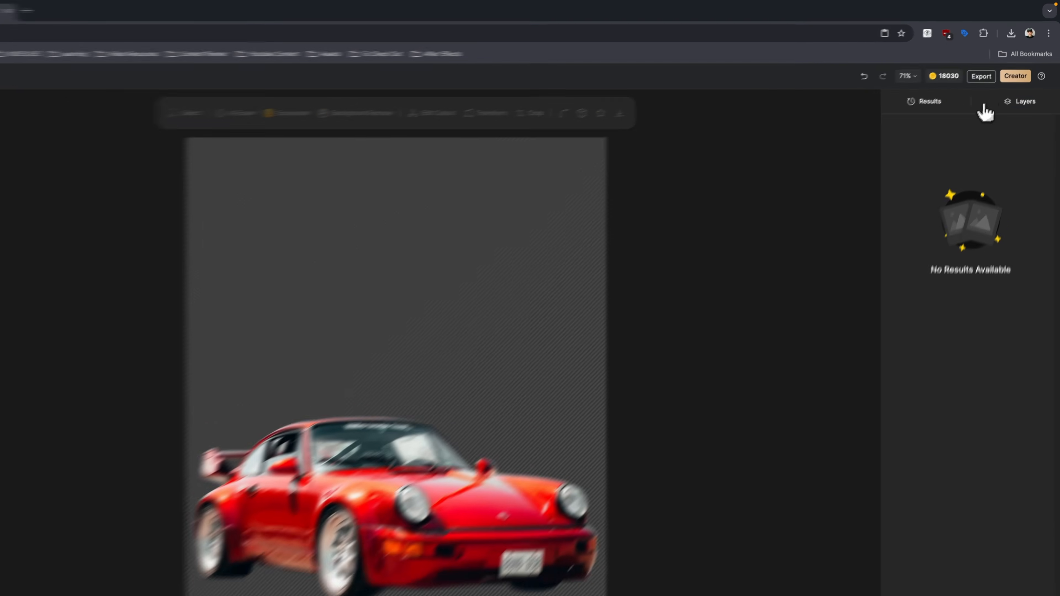
# Show the project's layer list instead of the generation results.
pyautogui.click(1029, 81)
pyautogui.click(954, 81)
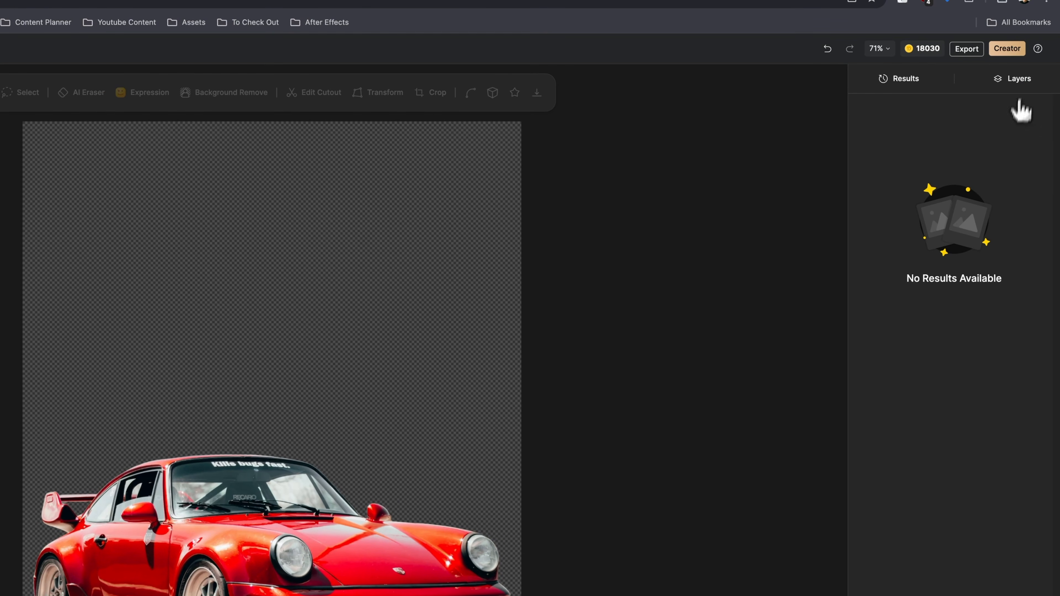
pyautogui.click(1019, 79)
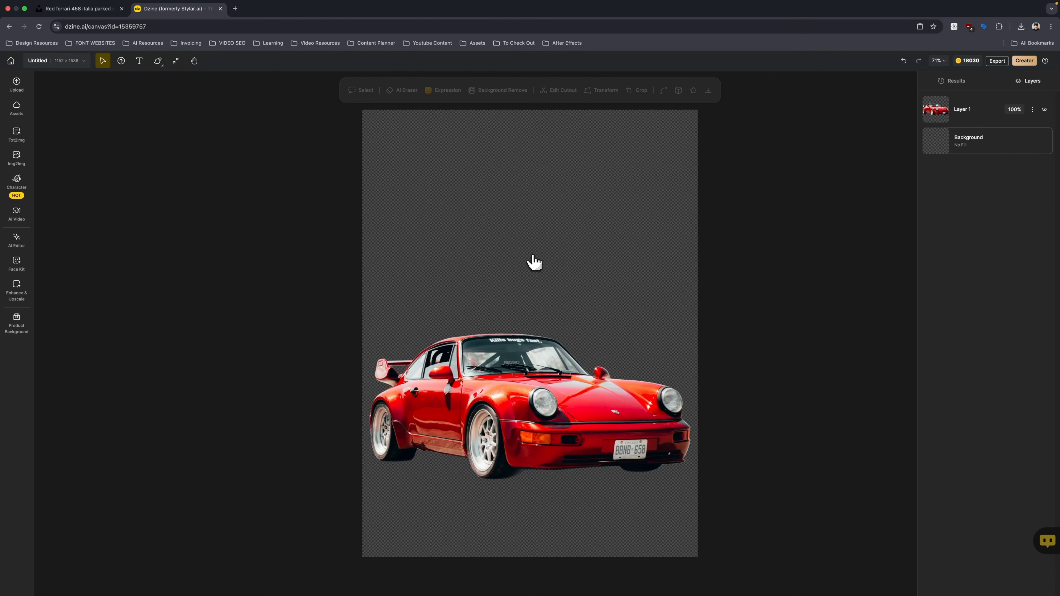
# Add a text layer reading "porsche 911" just above the car.
pyautogui.click(486, 275)
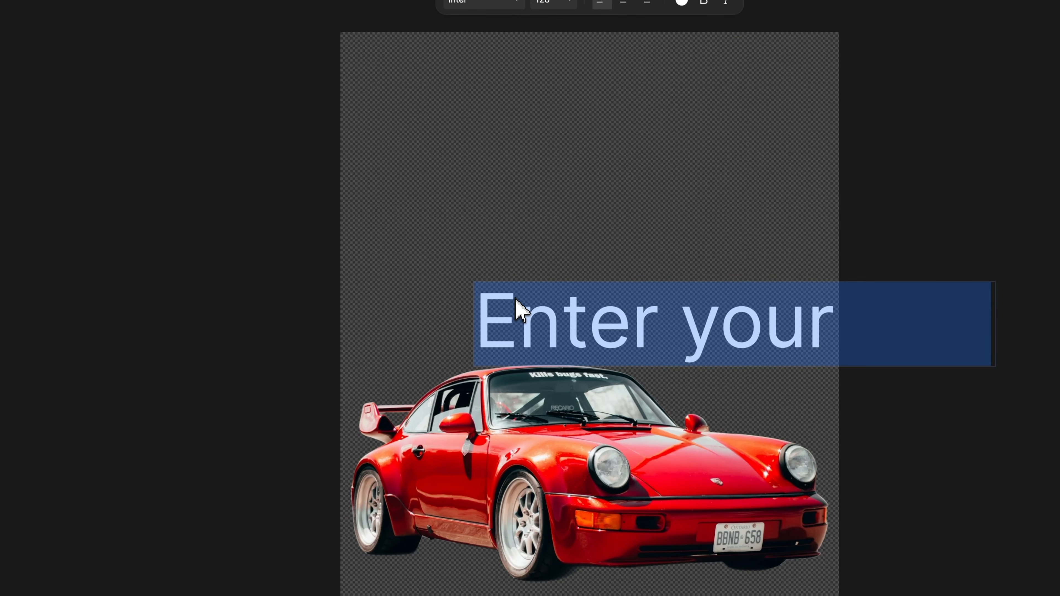
pyautogui.tripleClick(525, 307)
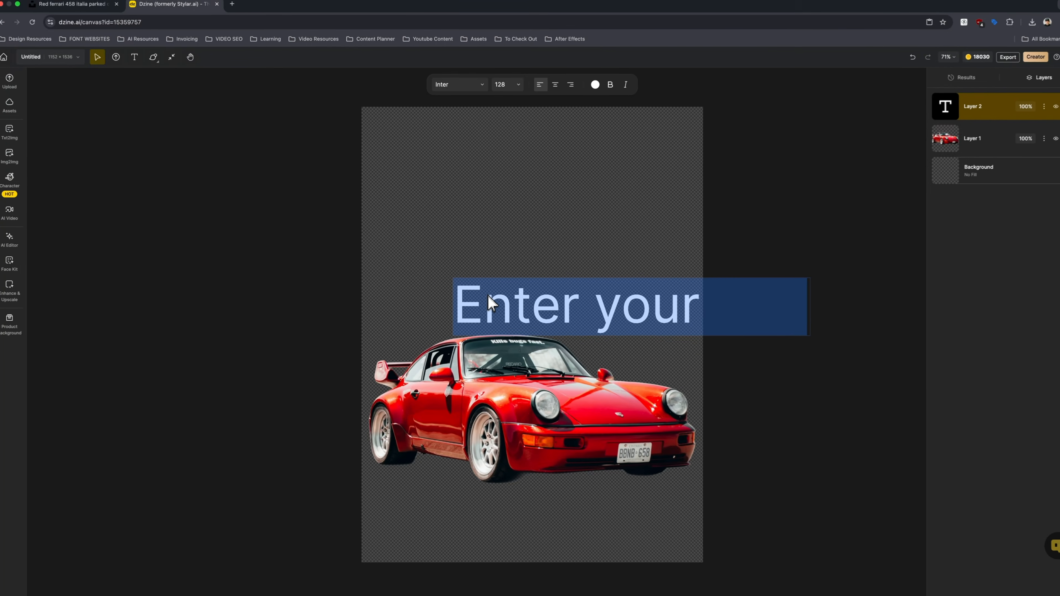
pyautogui.write('pors')
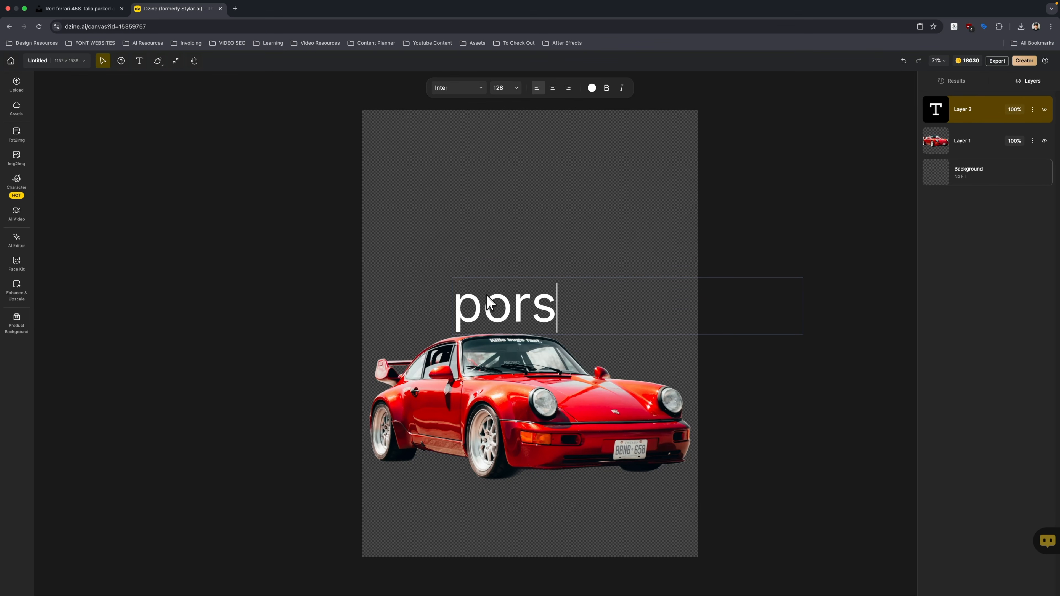
pyautogui.write('che 911')
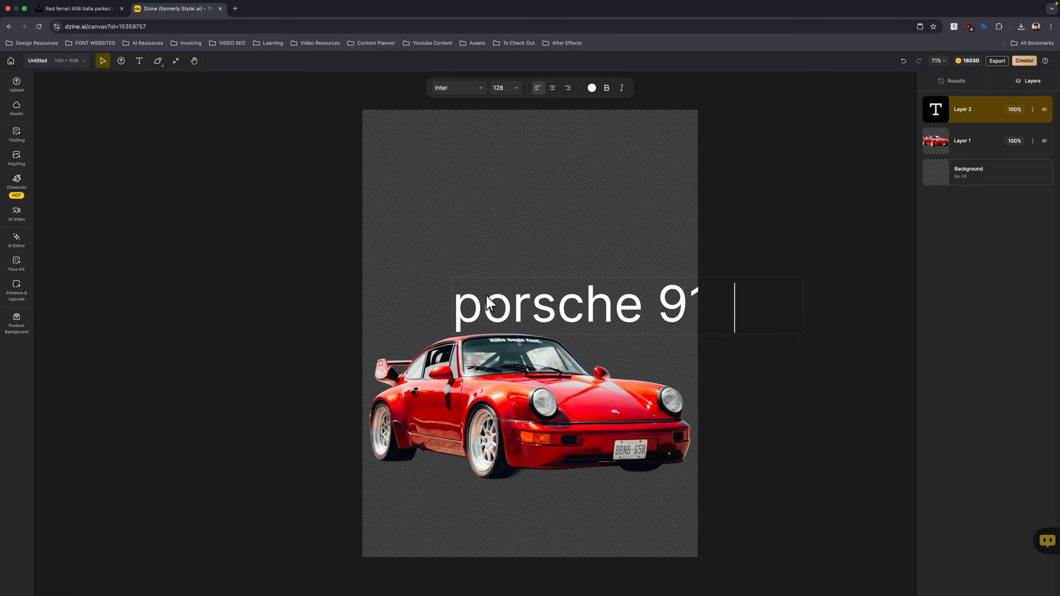
pyautogui.click(561, 255)
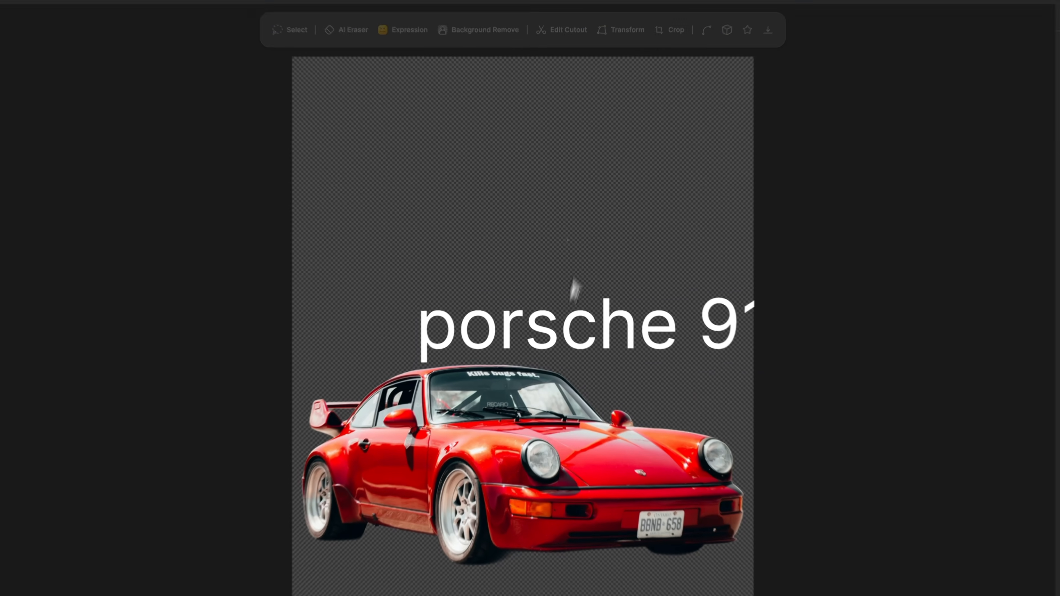
# Move the "porsche 911" text over the canvas above the car and center-align it.
pyautogui.moveTo(579, 291); pyautogui.dragTo(488, 286)
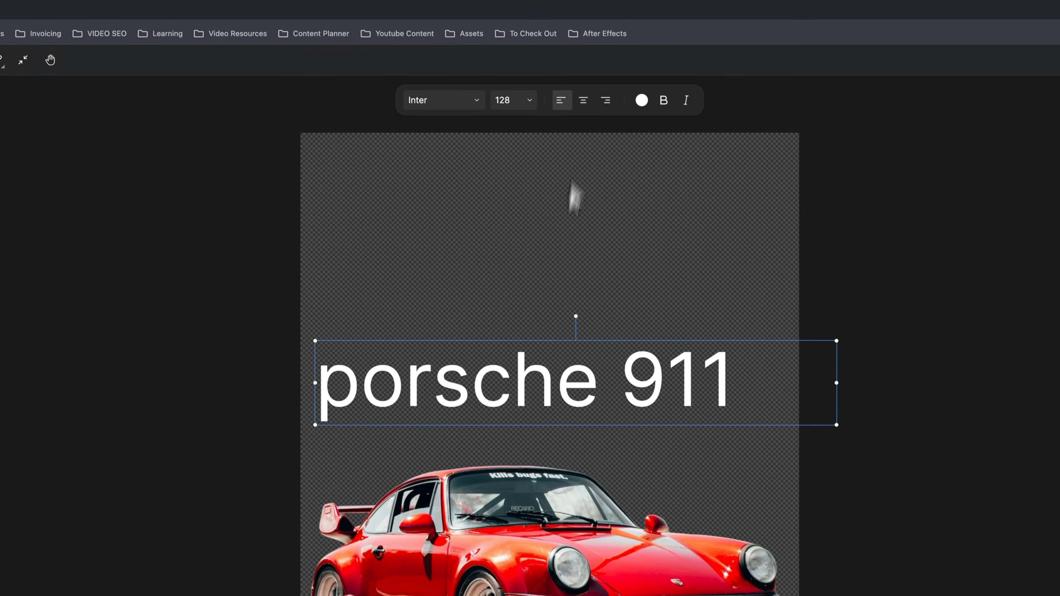
pyautogui.moveTo(518, 387); pyautogui.dragTo(504, 378)
pyautogui.click(585, 103)
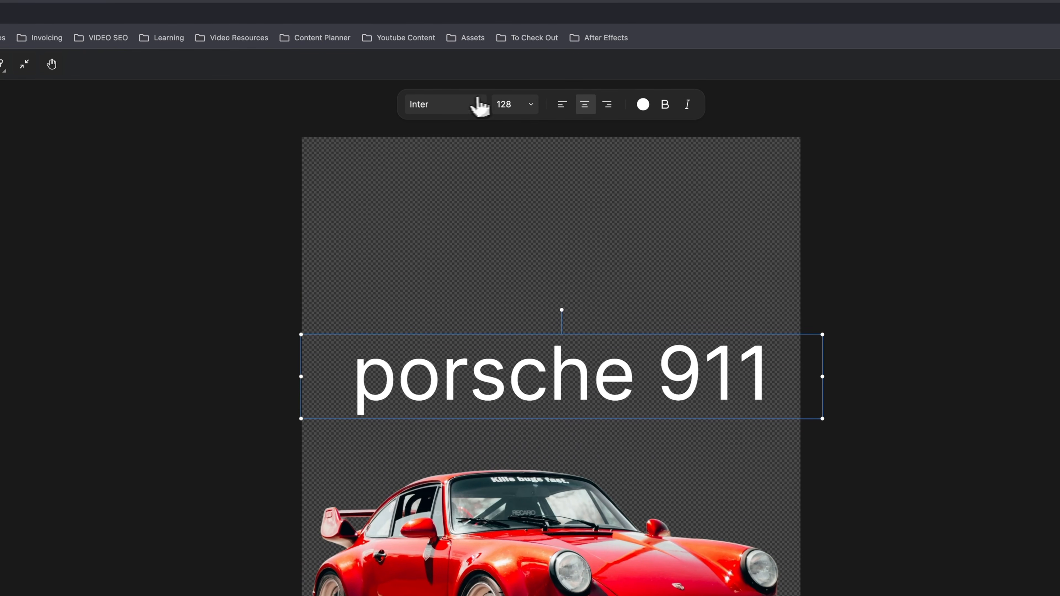
# Set the font of the "porsche 911" text to Ultra.
pyautogui.click(480, 107)
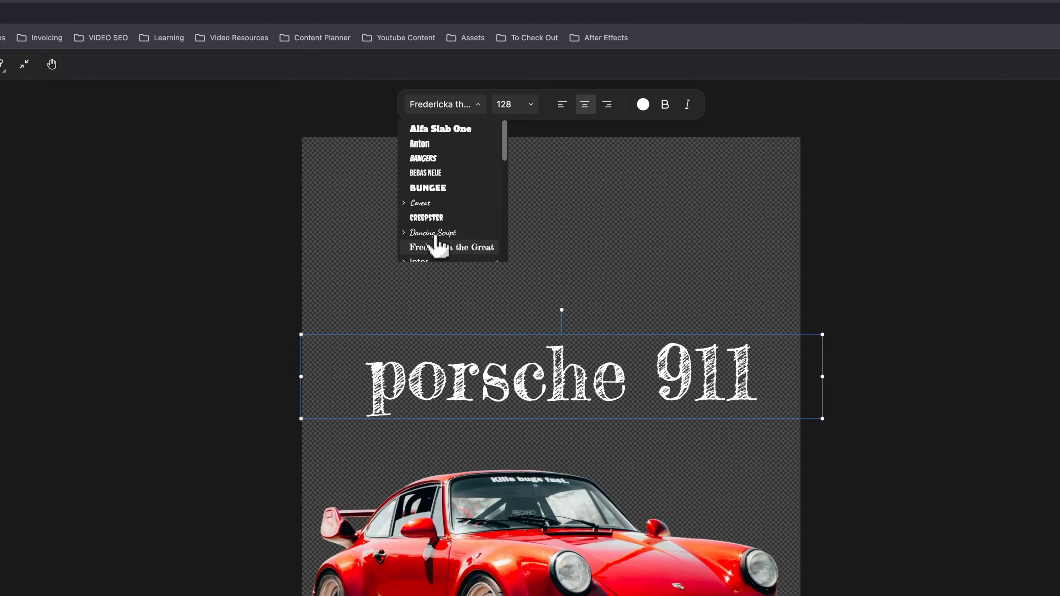
pyautogui.scroll(-3, 434, 259)
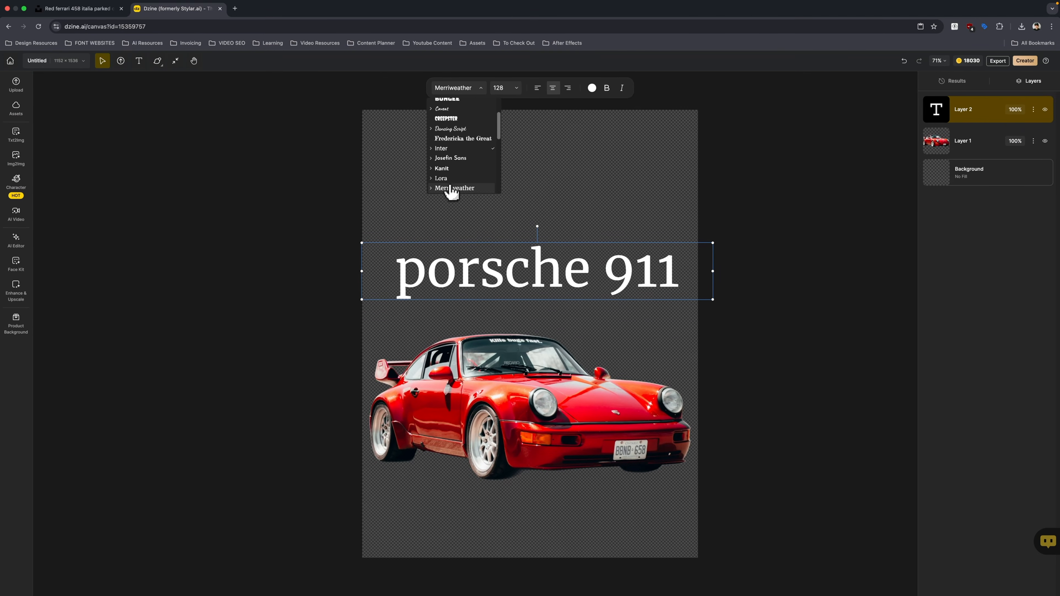
pyautogui.scroll(-5, 451, 190)
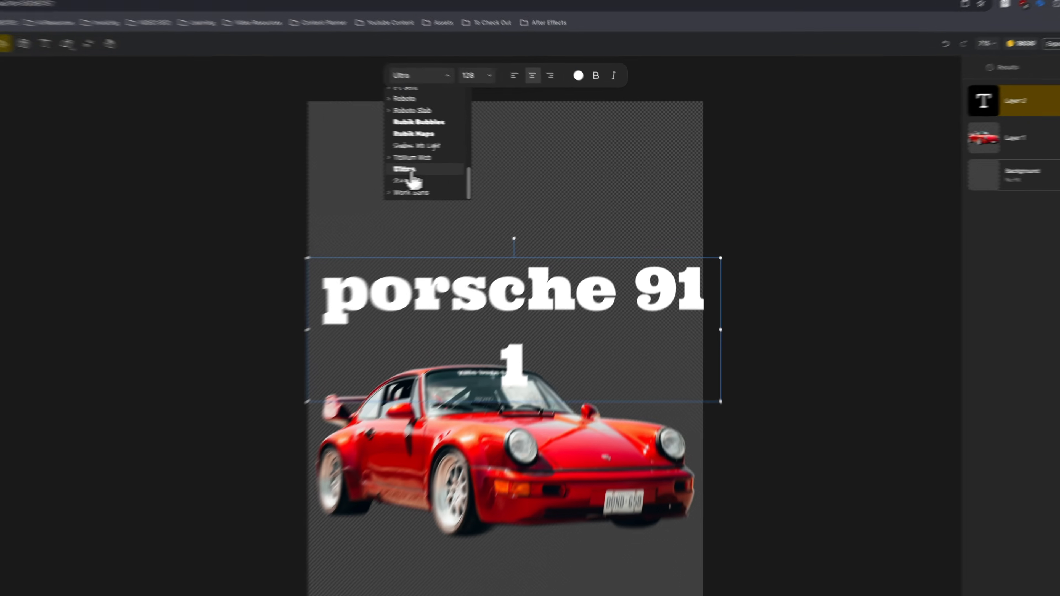
pyautogui.click(447, 168)
# Delete "911" from the title text, leaving only "porsche".
pyautogui.doubleClick(656, 280)
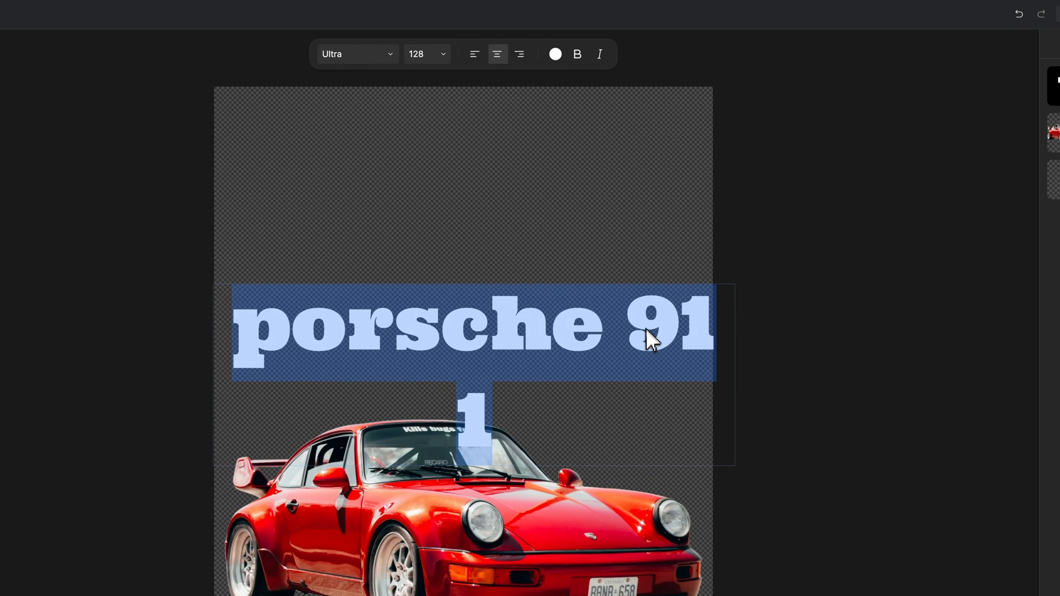
pyautogui.click(692, 384)
pyautogui.click(639, 350)
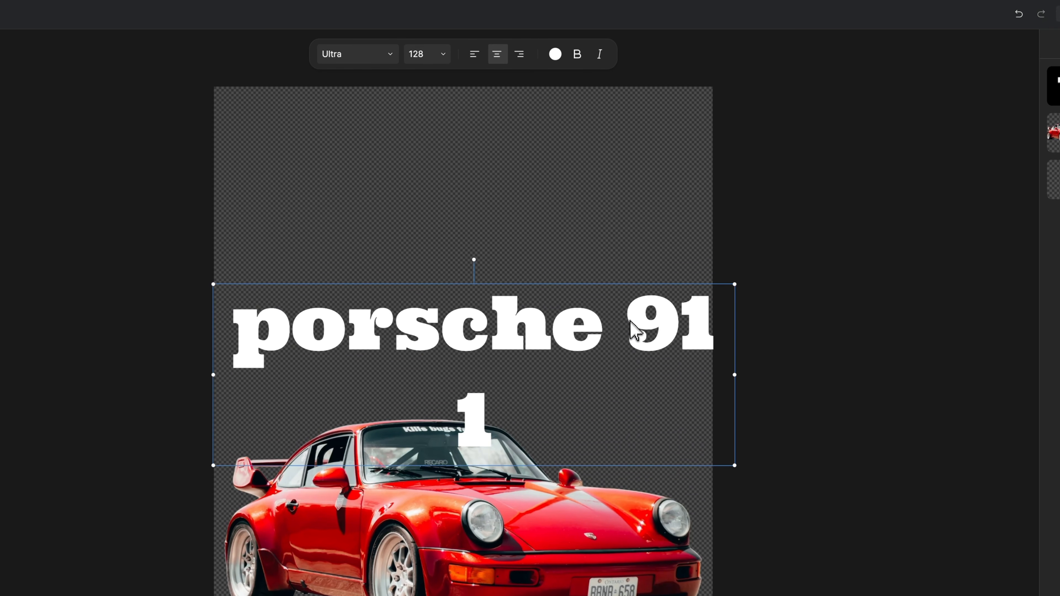
pyautogui.click(633, 327)
pyautogui.moveTo(633, 321); pyautogui.dragTo(770, 478)
pyautogui.press('BackSpace')
pyautogui.press('BackSpace')
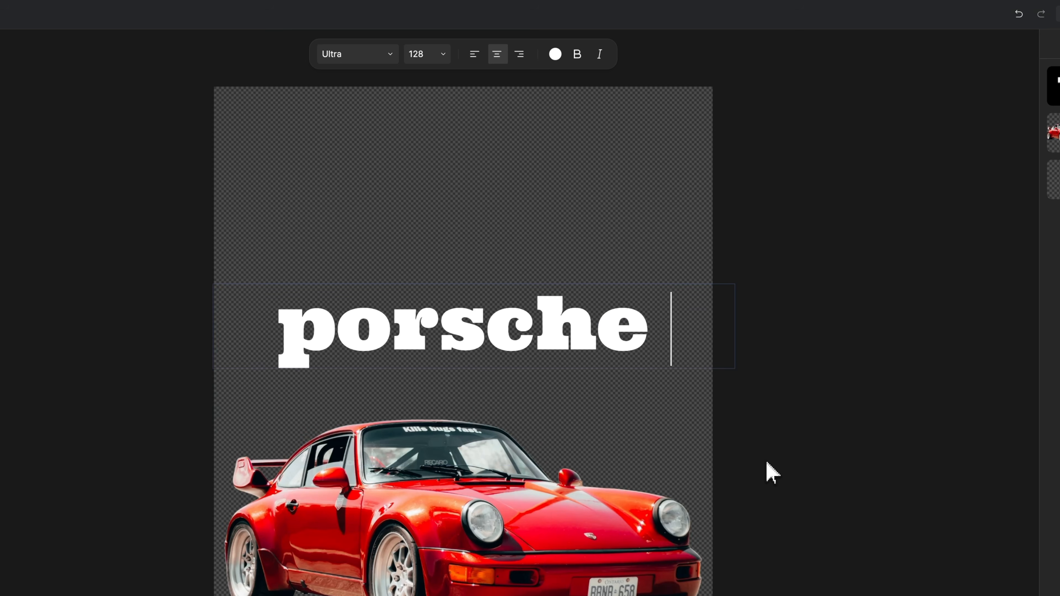
pyautogui.press('Escape')
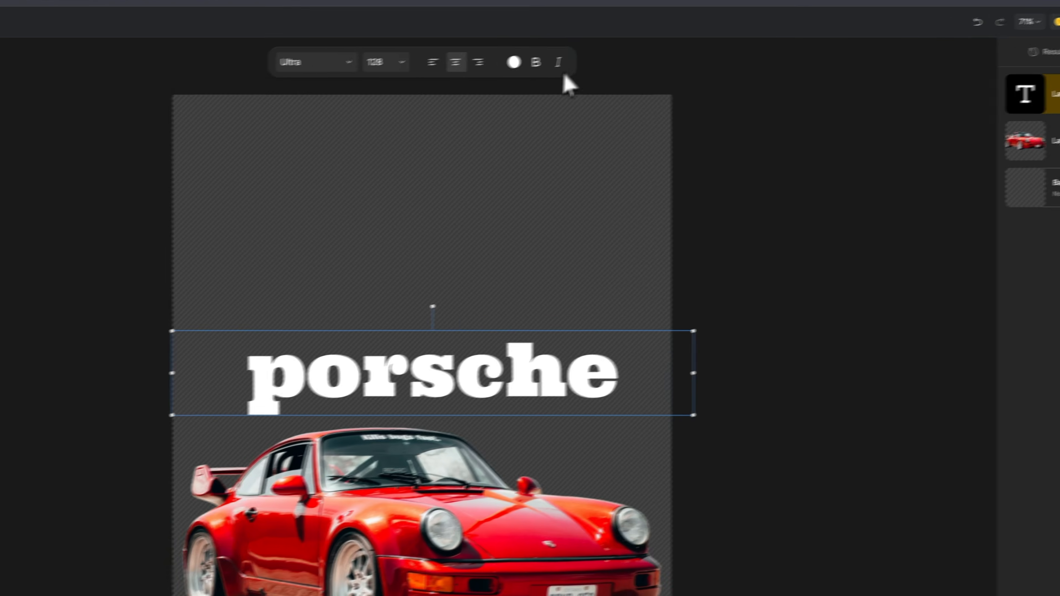
# Italicize the "porsche" text and enlarge it to size 150.8, fitting its text box to the canvas width above the car.
pyautogui.click(599, 54)
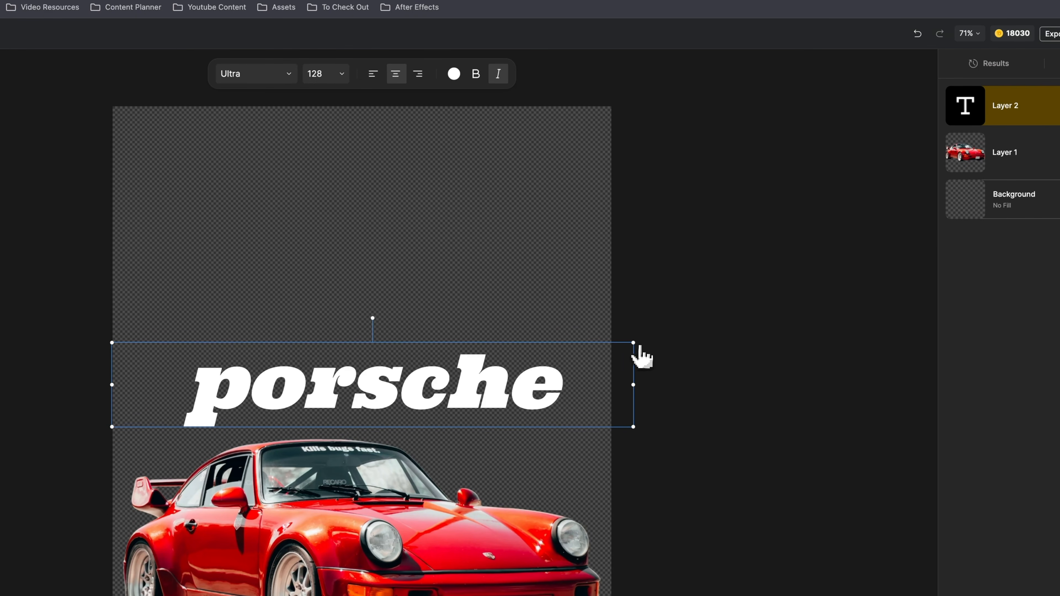
pyautogui.moveTo(640, 346)
pyautogui.mouseDown()
pyautogui.moveTo(876, 220)
pyautogui.moveTo(783, 339)
pyautogui.moveTo(573, 390)
pyautogui.moveTo(656, 357)
pyautogui.mouseUp()
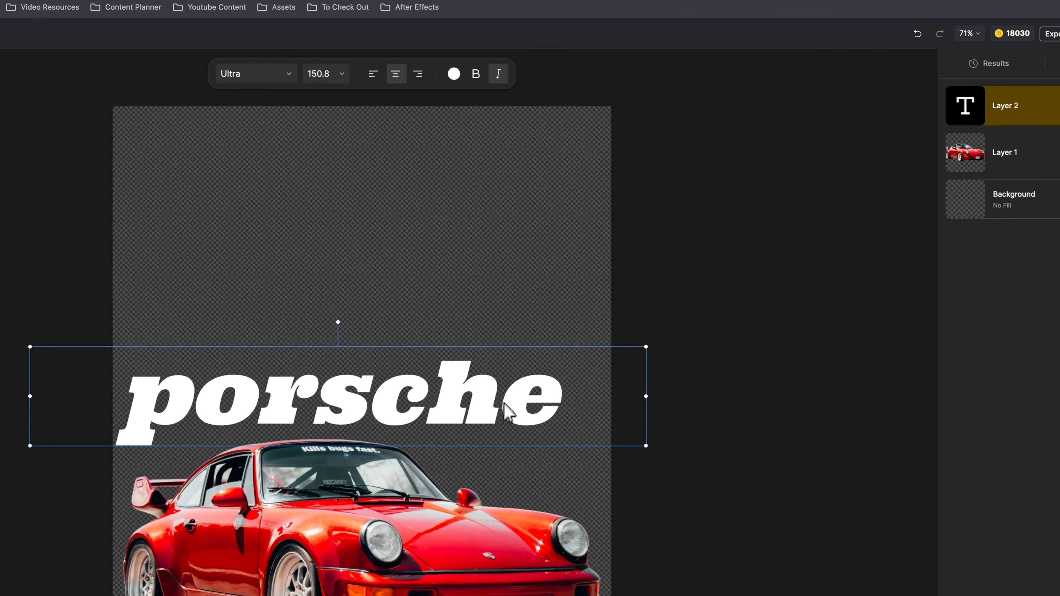
pyautogui.moveTo(505, 405)
pyautogui.mouseDown()
pyautogui.moveTo(516, 436)
pyautogui.moveTo(524, 415)
pyautogui.mouseUp()
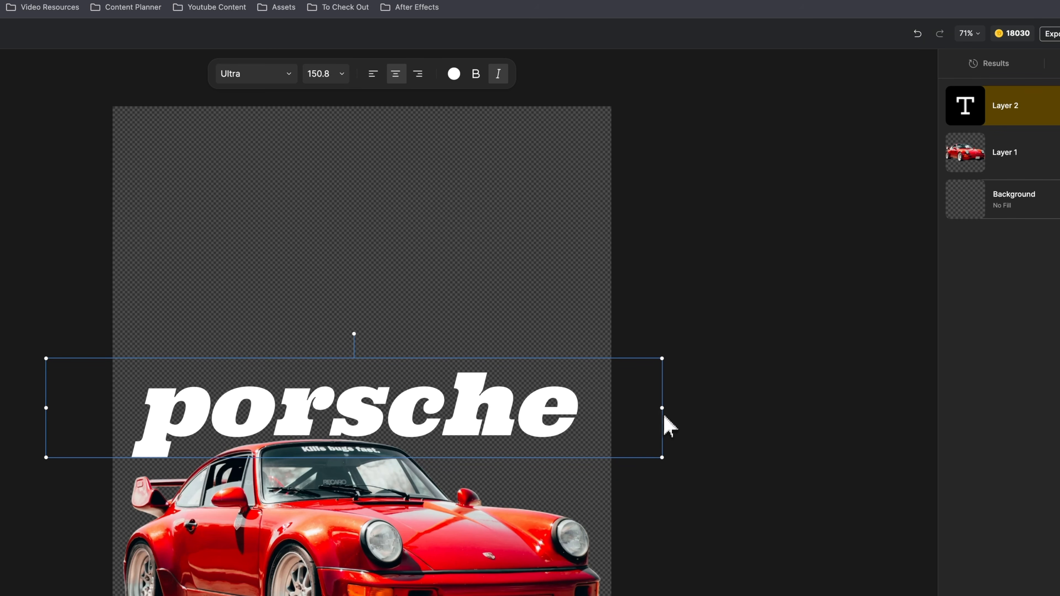
pyautogui.moveTo(665, 417); pyautogui.dragTo(614, 409)
pyautogui.moveTo(46, 413); pyautogui.dragTo(109, 413)
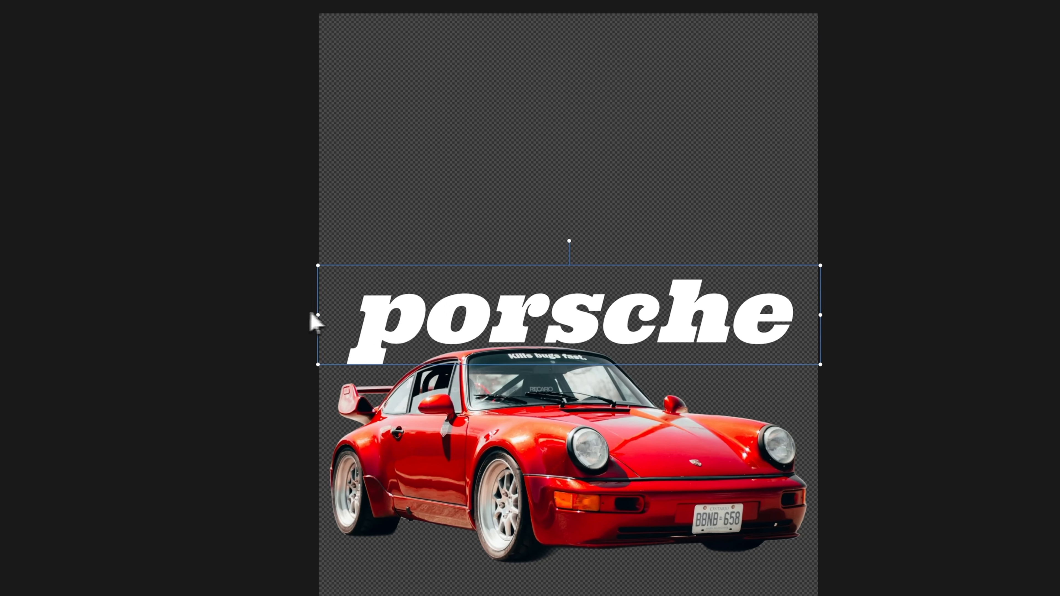
# Center the car just below the title and move its layer above the "porsche" text layer so it overlaps the letters.
pyautogui.click(644, 427)
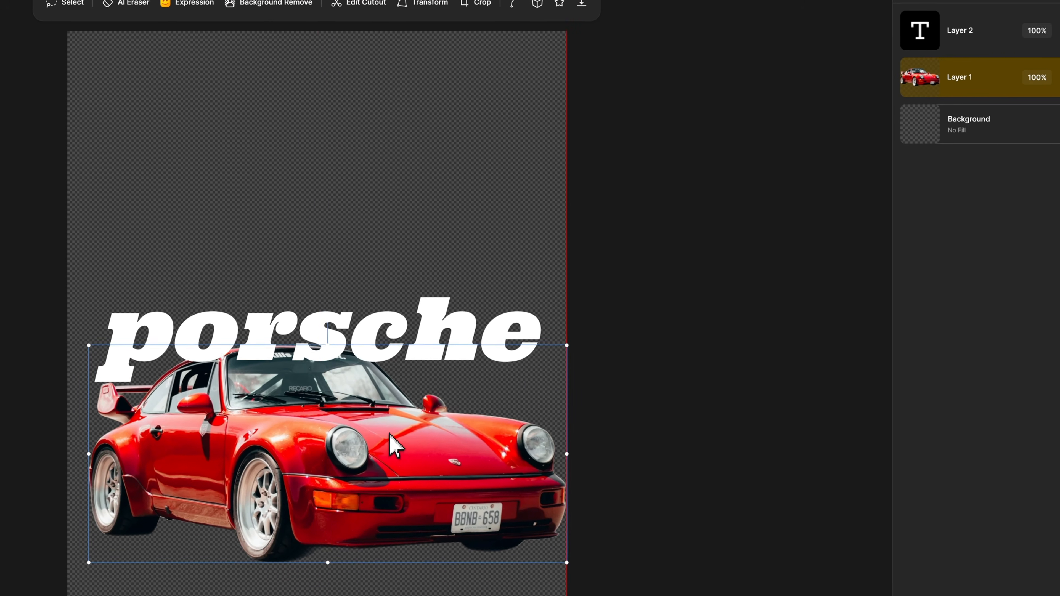
pyautogui.moveTo(389, 434); pyautogui.dragTo(385, 437)
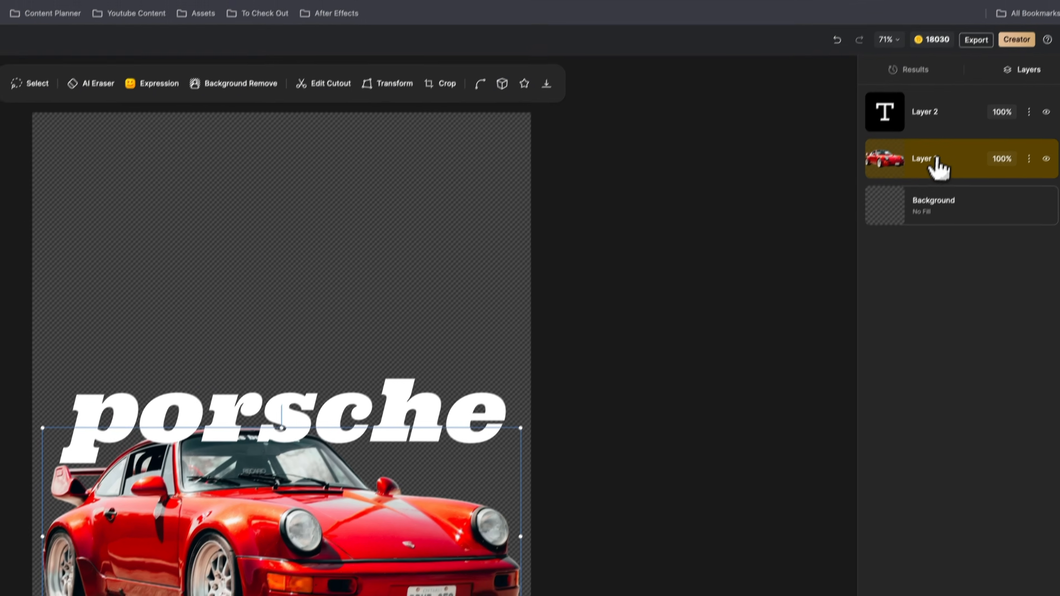
pyautogui.moveTo(966, 77); pyautogui.dragTo(966, 33)
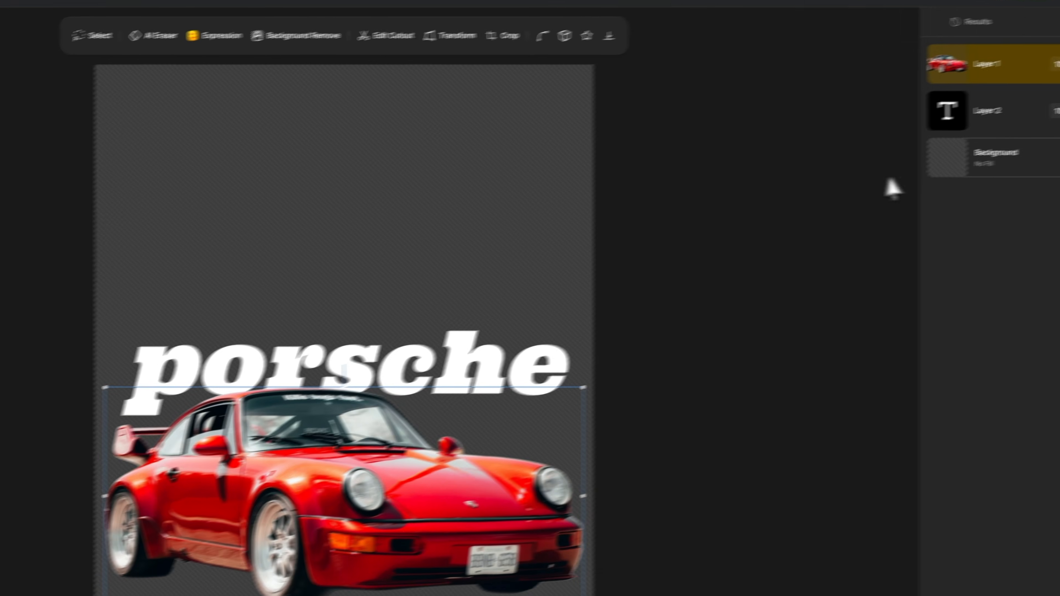
# Duplicate the "porsche" text, place the copy over the car's lower edge, and change its wording to "911".
pyautogui.click(473, 343)
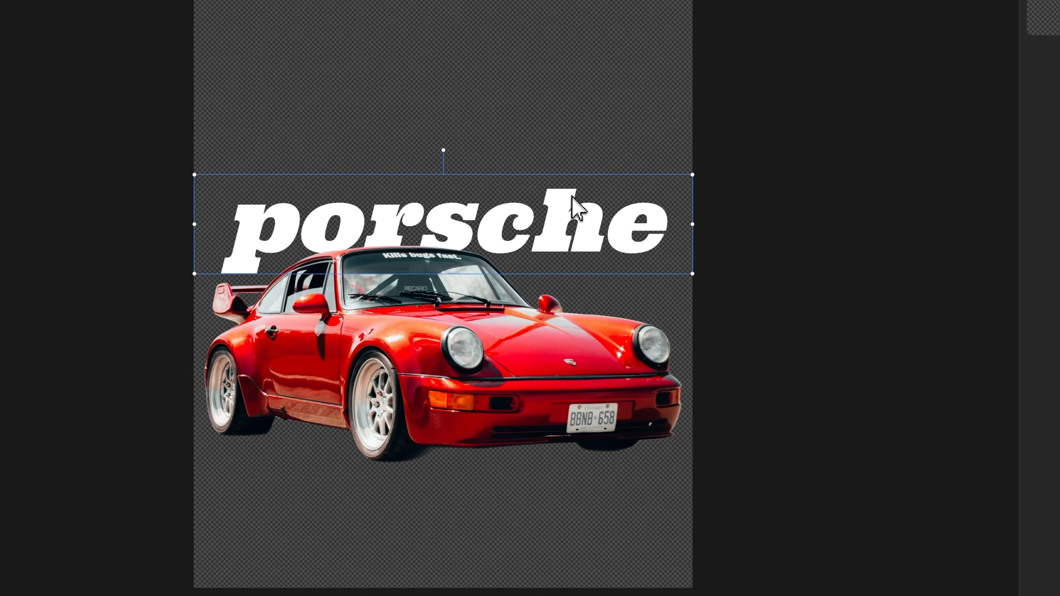
pyautogui.moveTo(571, 195); pyautogui.dragTo(580, 453)
pyautogui.hotkey('ctrl', 'z')
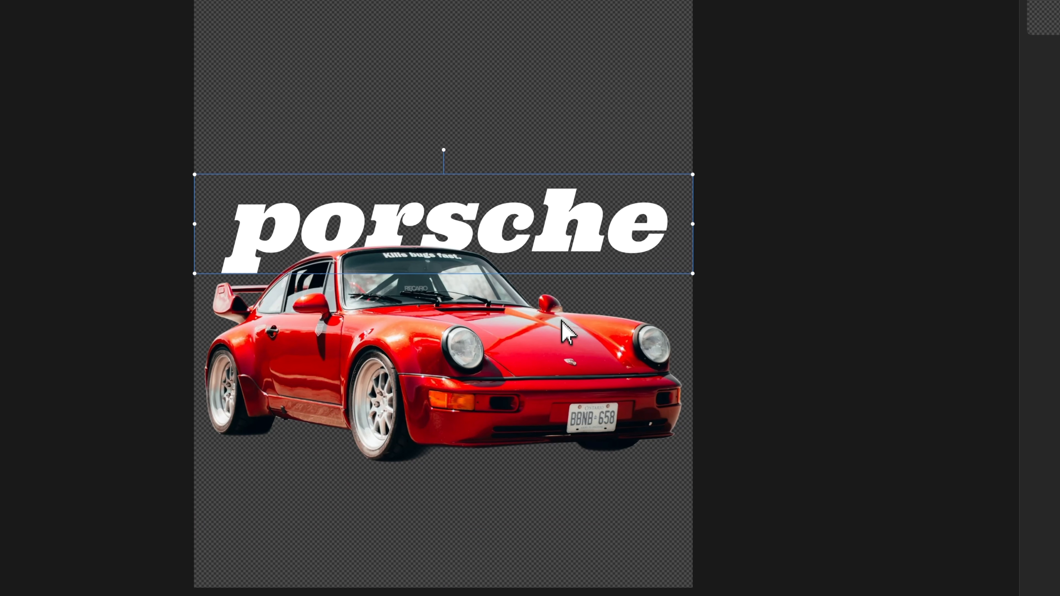
pyautogui.hotkey('ctrl', 'v')
pyautogui.moveTo(513, 255); pyautogui.dragTo(502, 489)
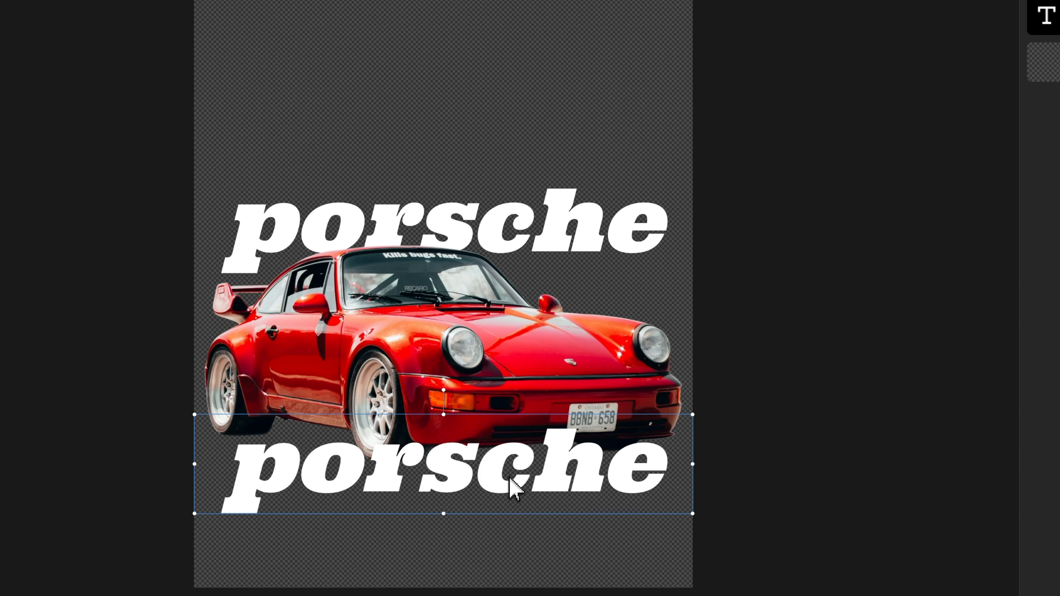
pyautogui.doubleClick(485, 472)
pyautogui.write('911')
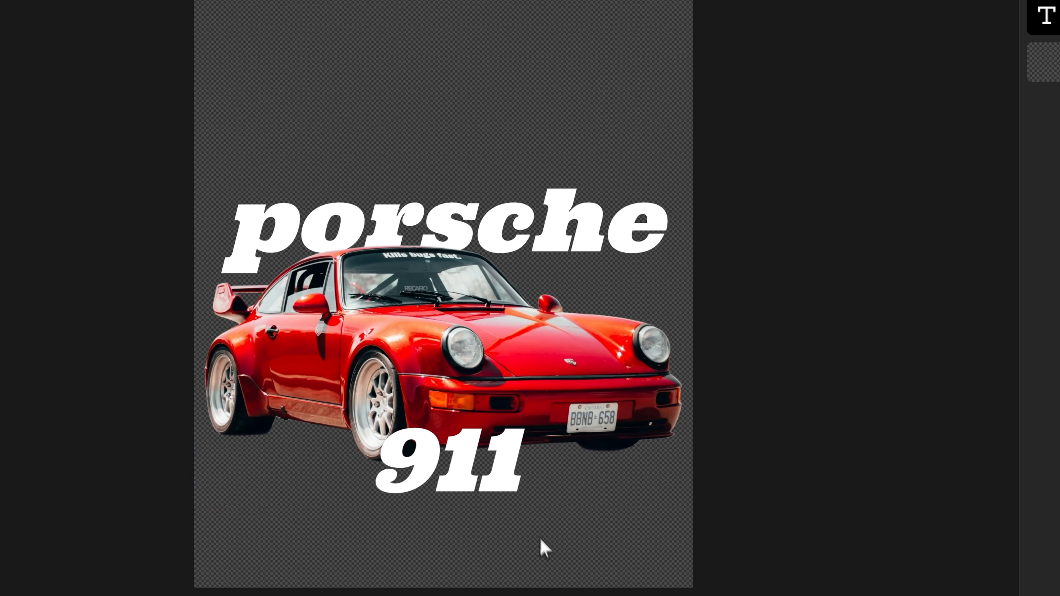
# Narrow the "911" text box to fit its digits and move it directly under the end of "porsche".
pyautogui.click(478, 481)
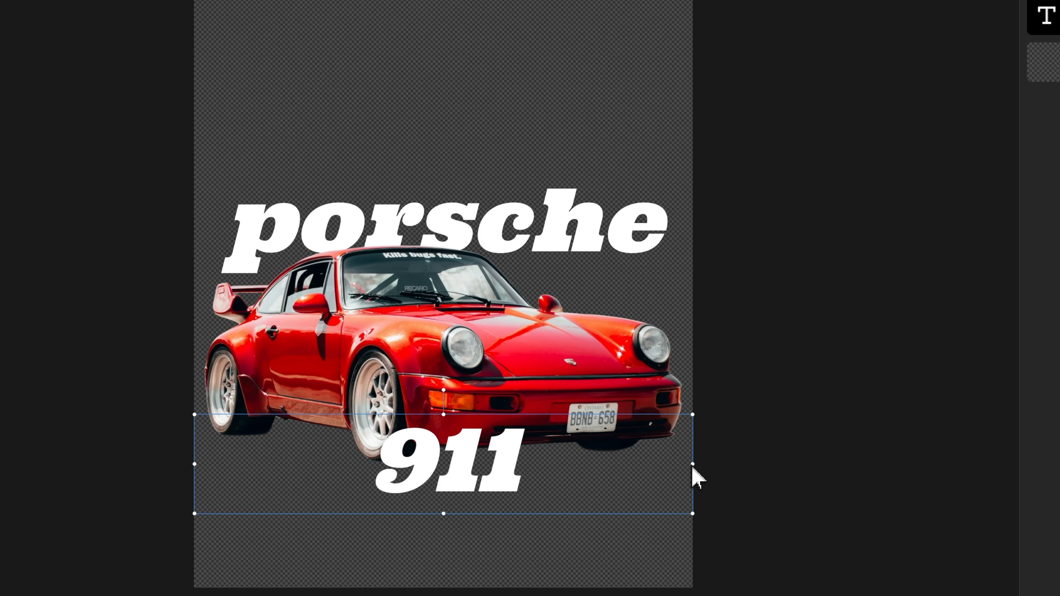
pyautogui.moveTo(693, 468); pyautogui.dragTo(327, 461)
pyautogui.moveTo(324, 499); pyautogui.dragTo(625, 326)
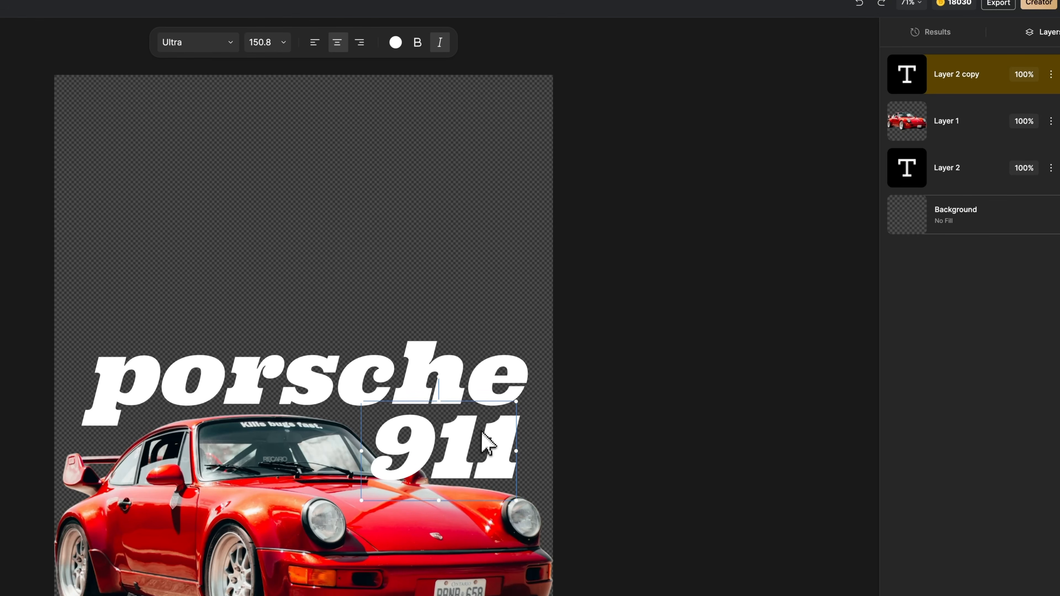
# Give "911" a drop shadow using a duplicate layer beneath it, colored black (000000) and slightly offset.
pyautogui.press('super+d')
pyautogui.moveTo(938, 78); pyautogui.dragTo(939, 147)
pyautogui.moveTo(908, 233); pyautogui.dragTo(906, 229)
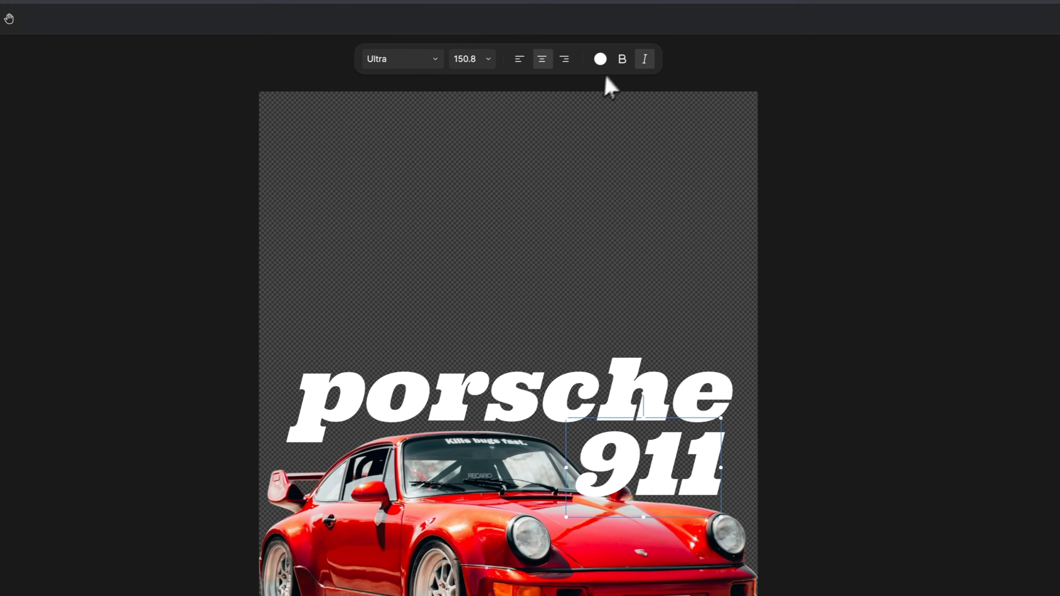
pyautogui.click(365, 129)
pyautogui.moveTo(590, 170); pyautogui.dragTo(534, 203)
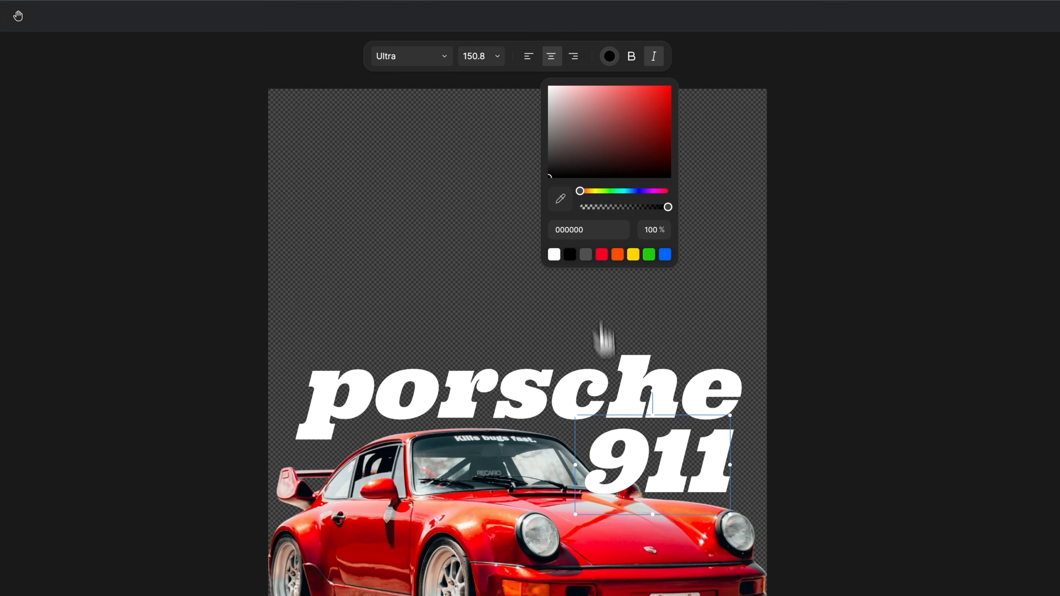
pyautogui.moveTo(661, 458); pyautogui.dragTo(662, 455)
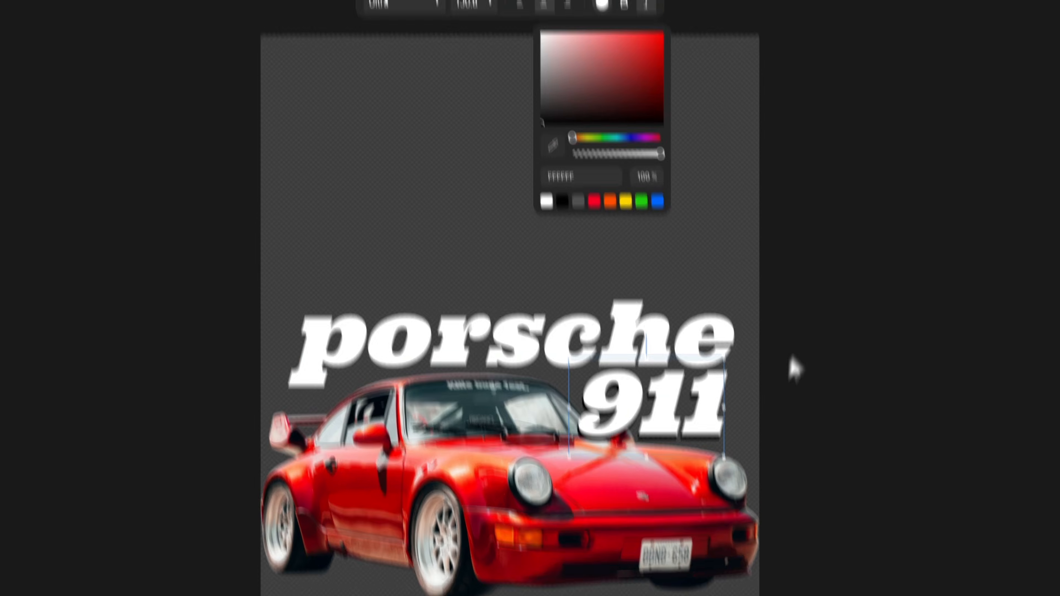
pyautogui.click(797, 358)
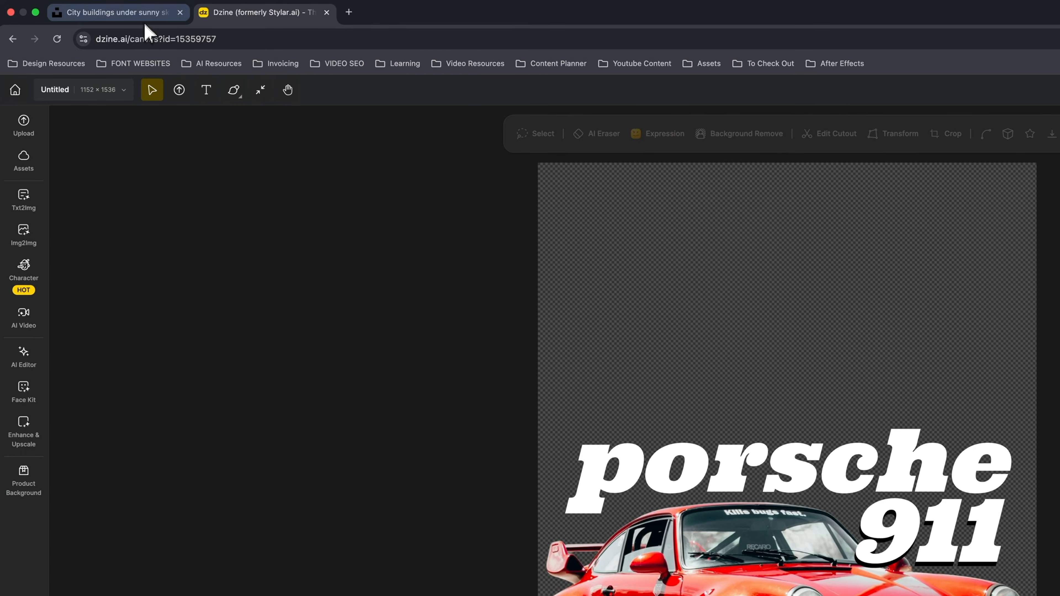
# Copy the city buildings photo from the Unsplash tab and paste it onto the Dzine canvas.
pyautogui.click(145, 17)
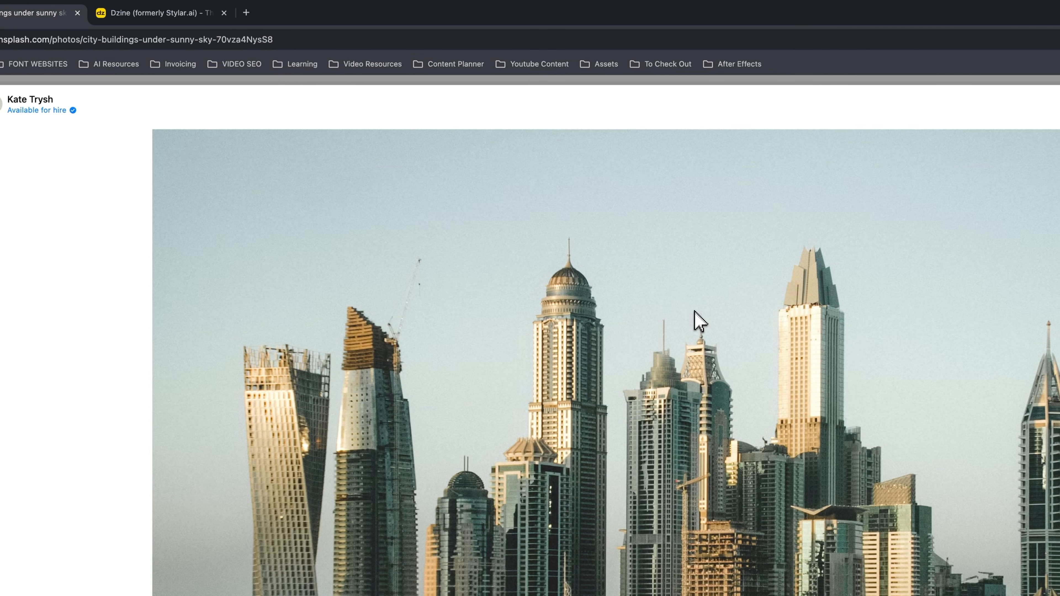
pyautogui.rightClick(695, 311)
pyautogui.click(710, 346)
pyautogui.click(197, 12)
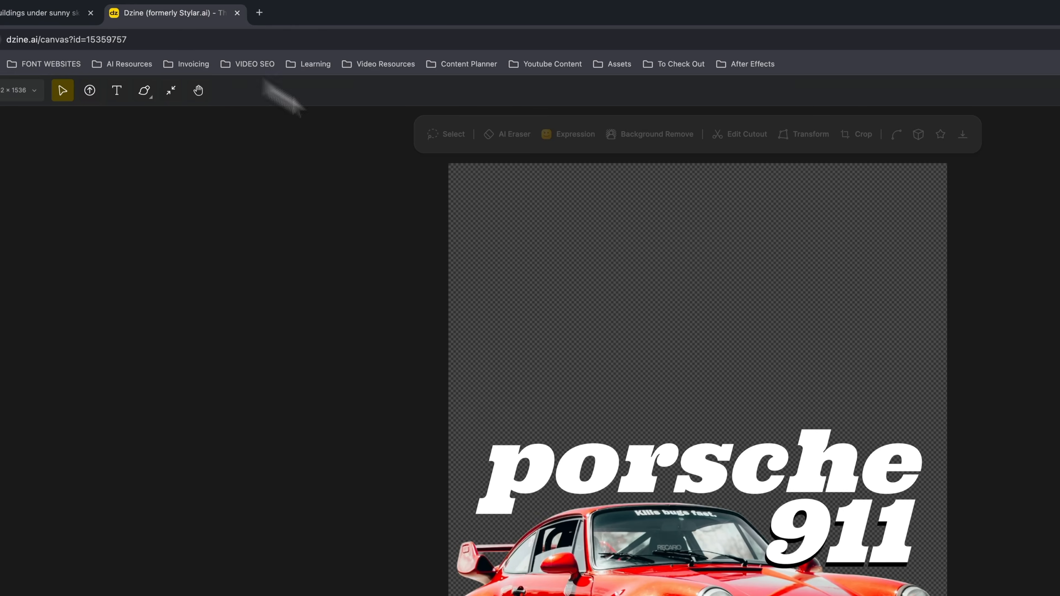
pyautogui.press('super+v')
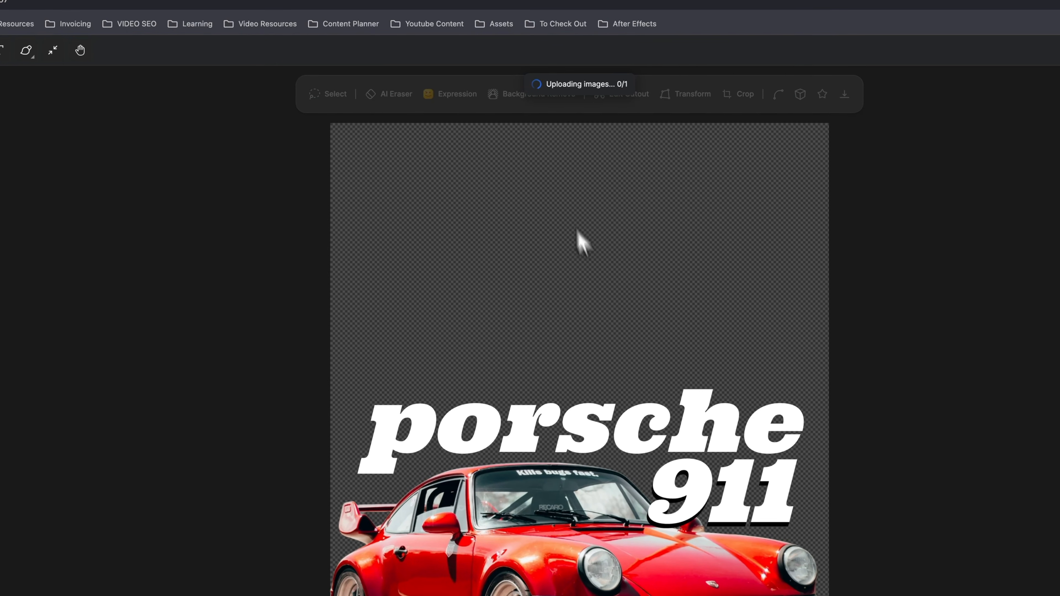
pyautogui.moveTo(582, 394); pyautogui.dragTo(577, 332)
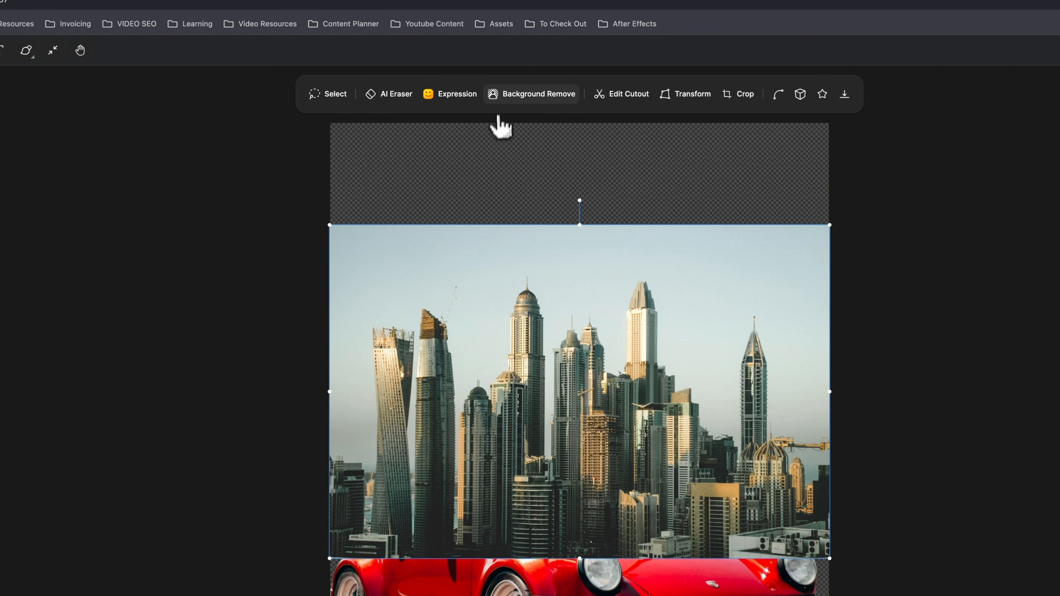
# Remove the background of the city photo and move its layer beneath all text and car layers.
pyautogui.click(513, 109)
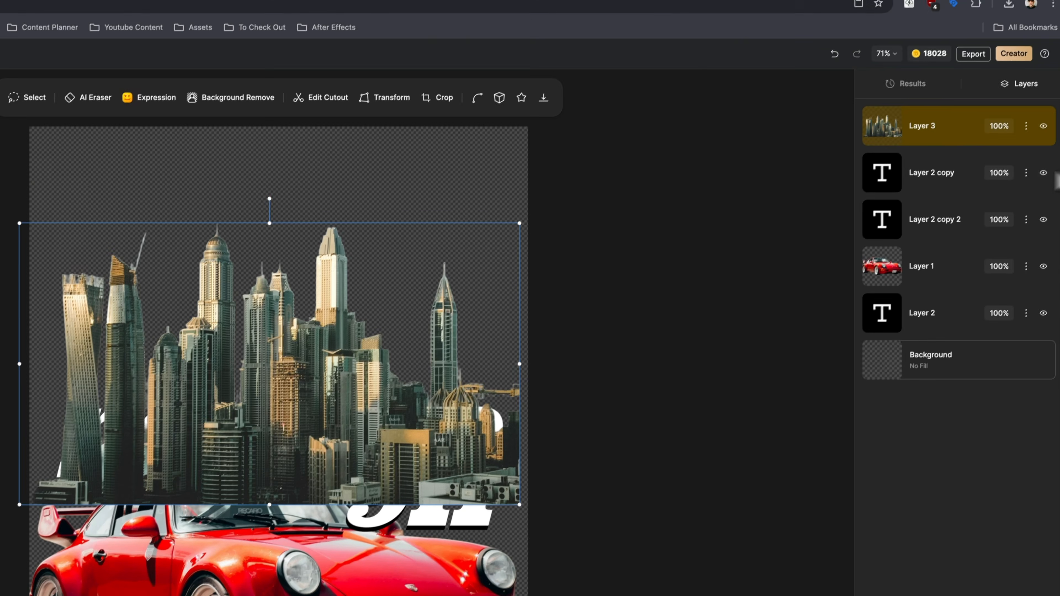
pyautogui.moveTo(989, 25); pyautogui.dragTo(986, 217)
pyautogui.moveTo(904, 332); pyautogui.dragTo(901, 337)
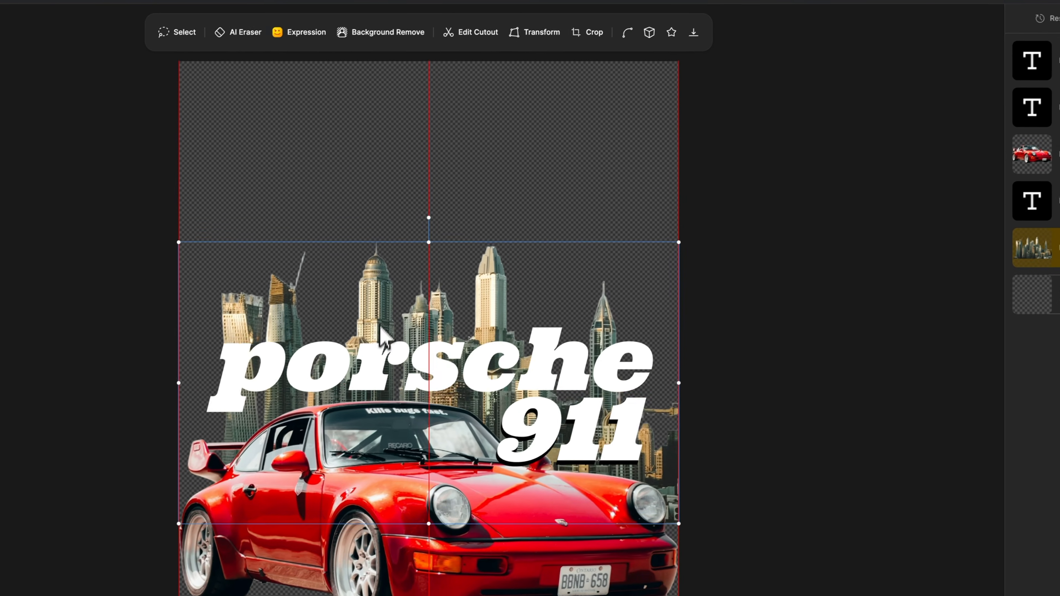
# Stretch the city skyline taller and narrower, centering it behind the title and car.
pyautogui.moveTo(375, 342)
pyautogui.mouseDown()
pyautogui.moveTo(360, 368)
pyautogui.moveTo(369, 344)
pyautogui.mouseUp()
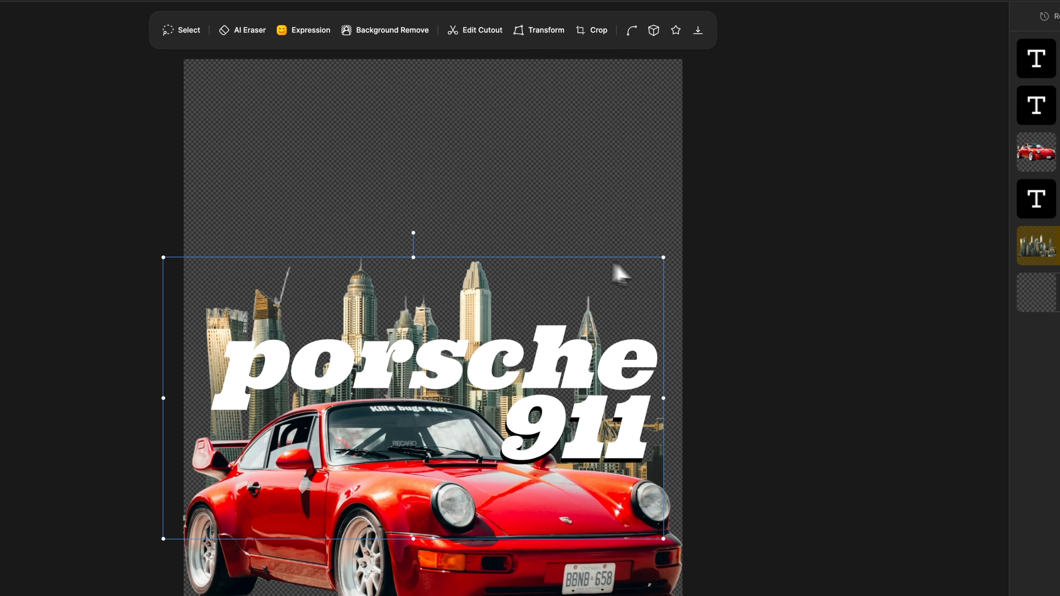
pyautogui.moveTo(419, 260); pyautogui.dragTo(431, 140)
pyautogui.moveTo(407, 250)
pyautogui.mouseDown()
pyautogui.moveTo(428, 228)
pyautogui.moveTo(415, 233)
pyautogui.mouseUp()
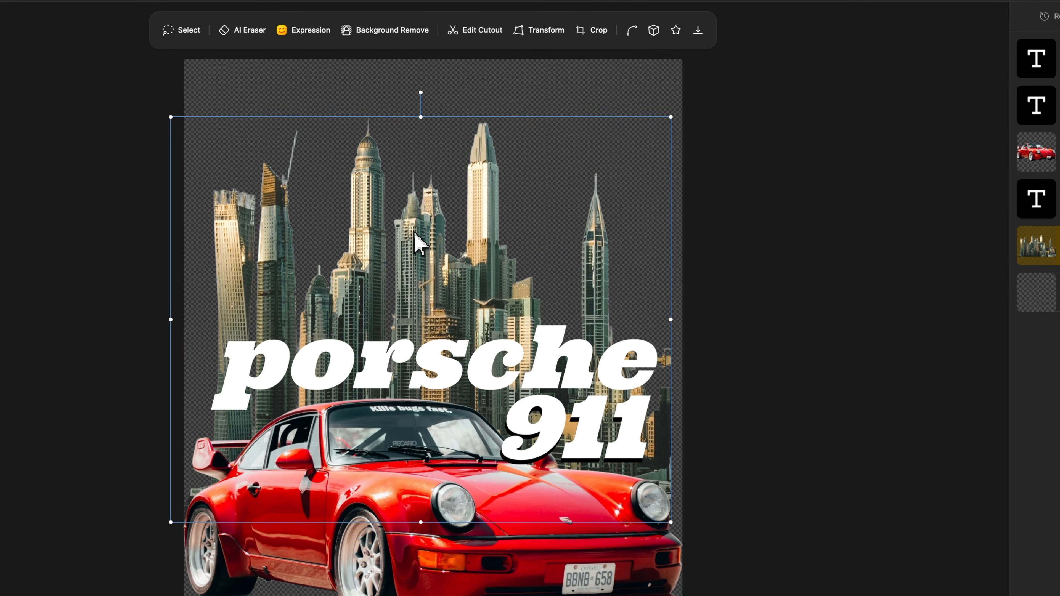
pyautogui.moveTo(676, 325); pyautogui.dragTo(620, 327)
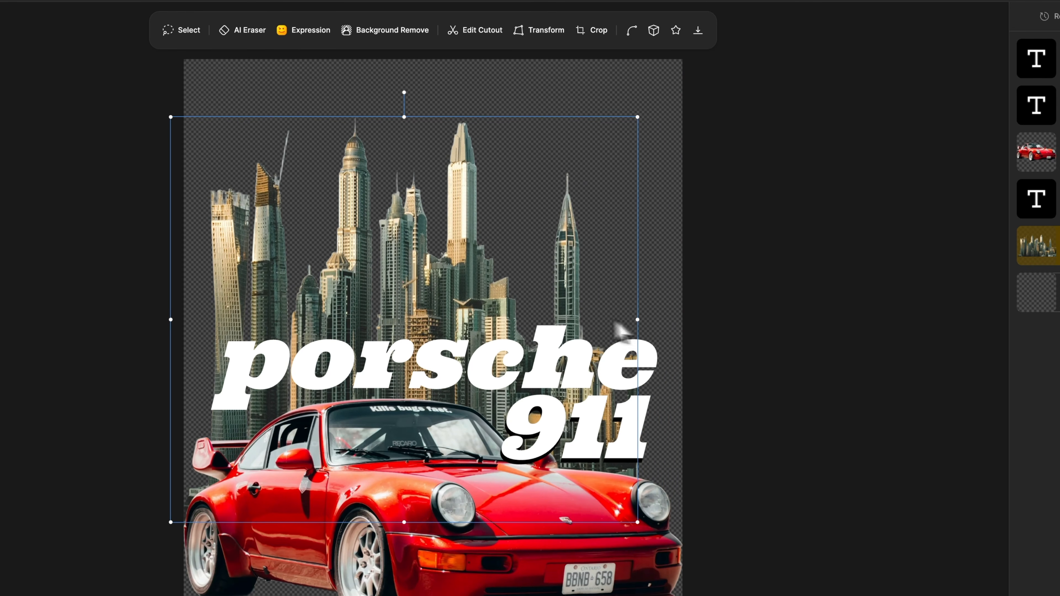
pyautogui.moveTo(427, 301)
pyautogui.mouseDown()
pyautogui.moveTo(455, 301)
pyautogui.moveTo(446, 313)
pyautogui.moveTo(441, 298)
pyautogui.mouseUp()
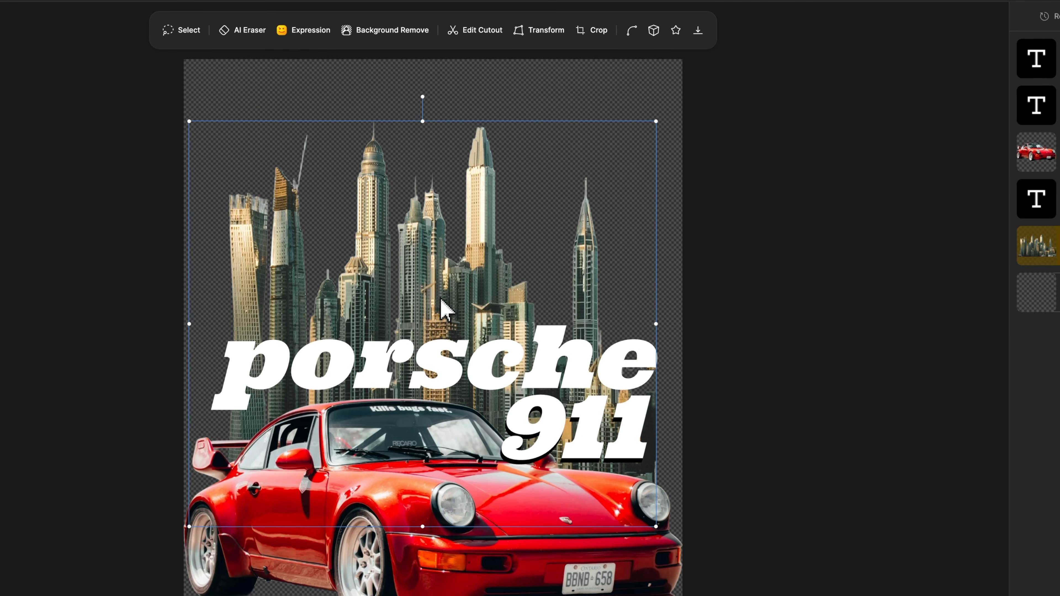
pyautogui.click(806, 317)
pyautogui.moveTo(388, 268); pyautogui.dragTo(386, 237)
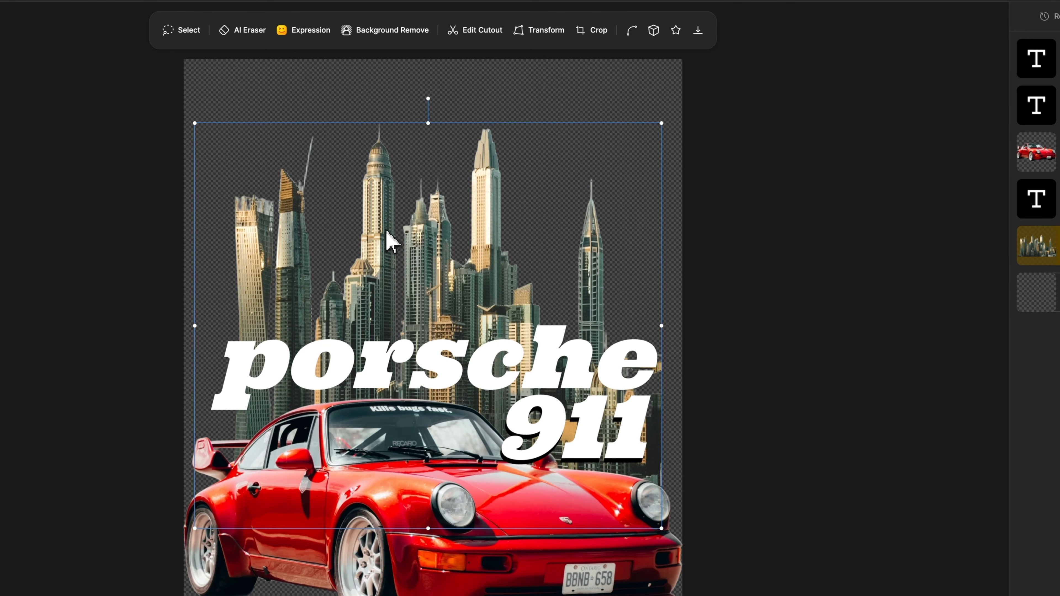
# Duplicate the "porsche" text layer to form a black drop shadow behind the title.
pyautogui.click(459, 373)
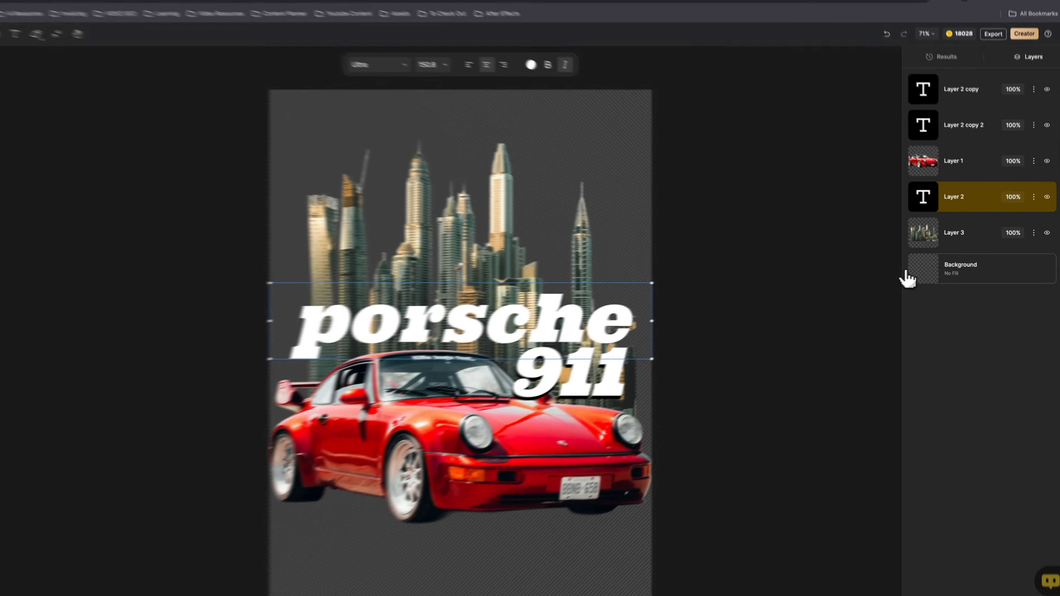
pyautogui.press('super+c')
pyautogui.press('super+v')
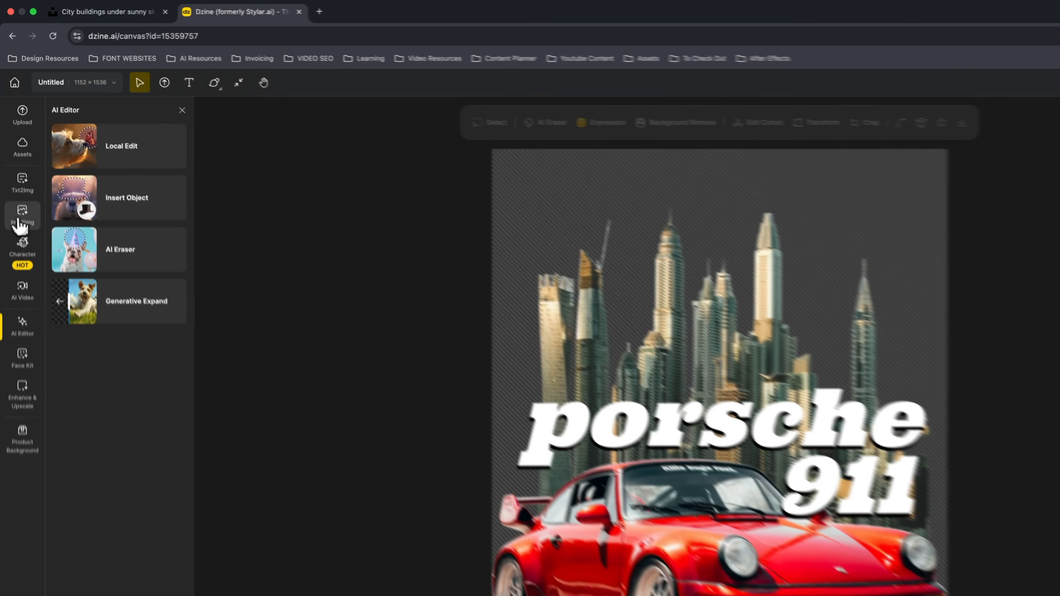
# Restyle the poster canvas using Image-to-Image with the Vintage Engraving style and open the generated results.
pyautogui.click(16, 157)
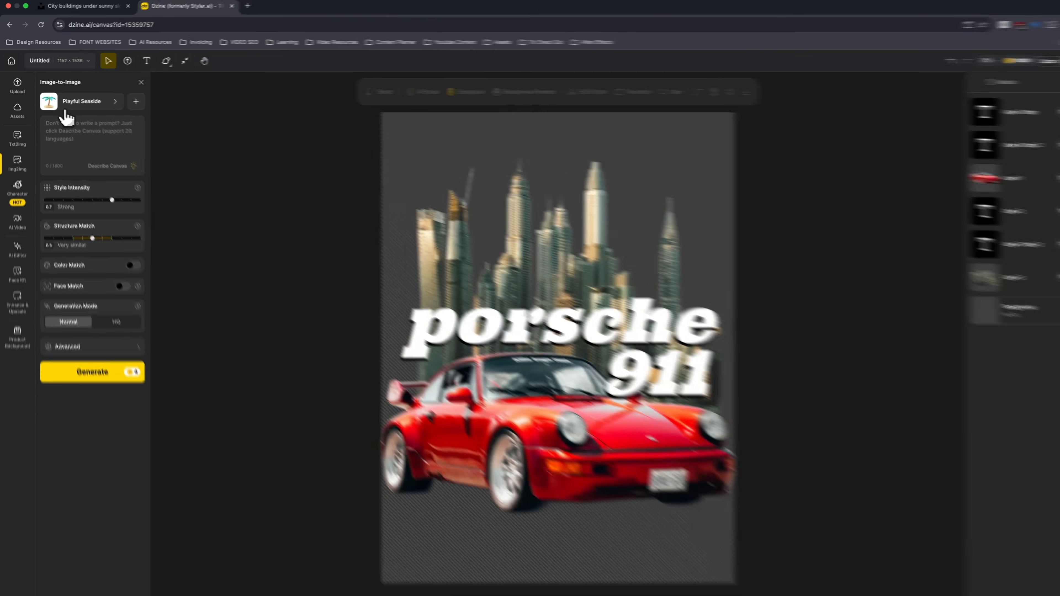
pyautogui.click(52, 100)
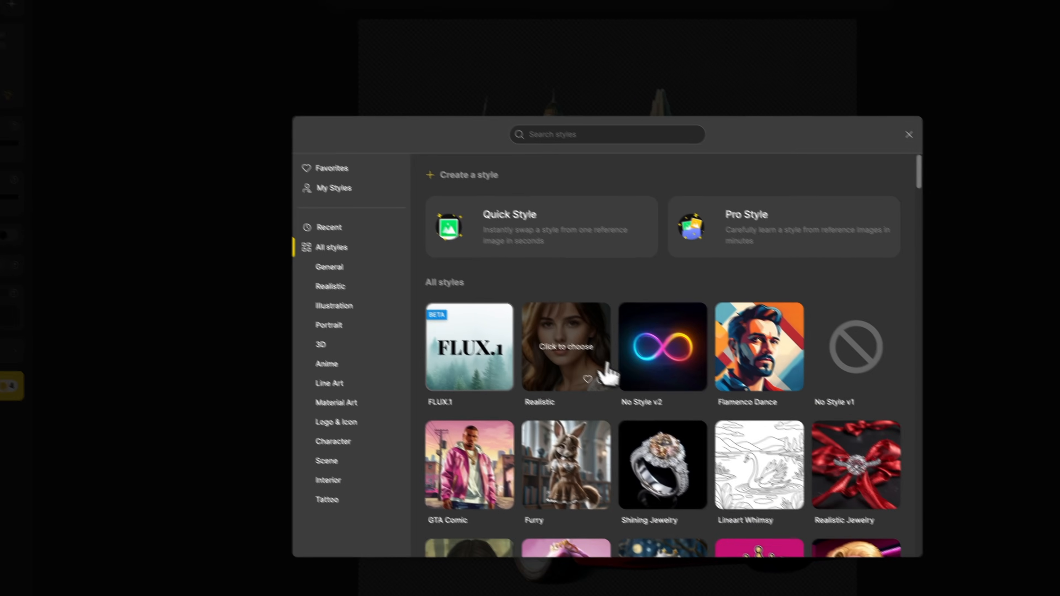
pyautogui.scroll(-8, 607, 374)
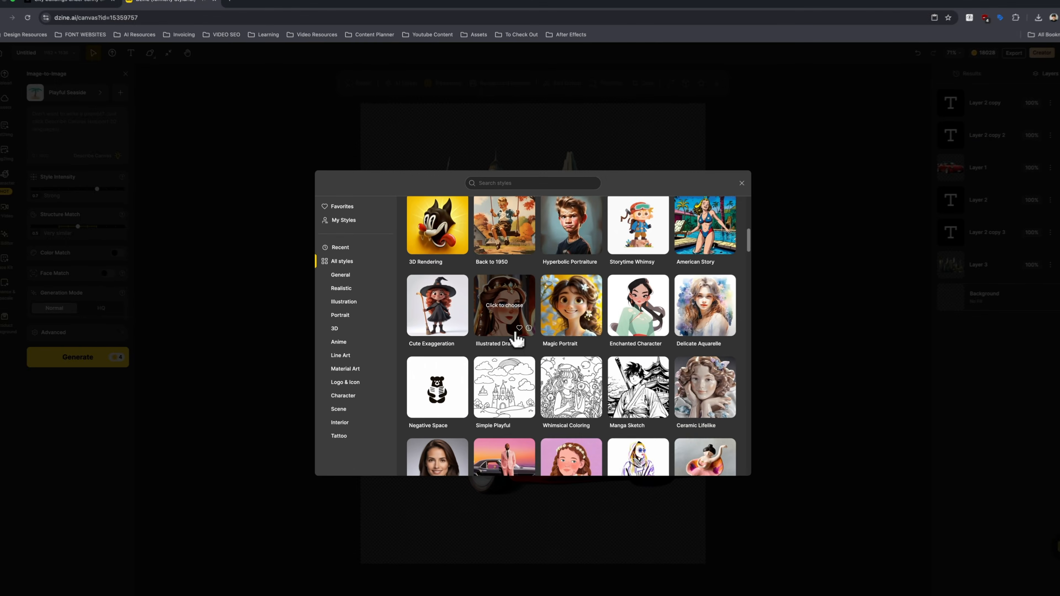
pyautogui.scroll(-10, 518, 336)
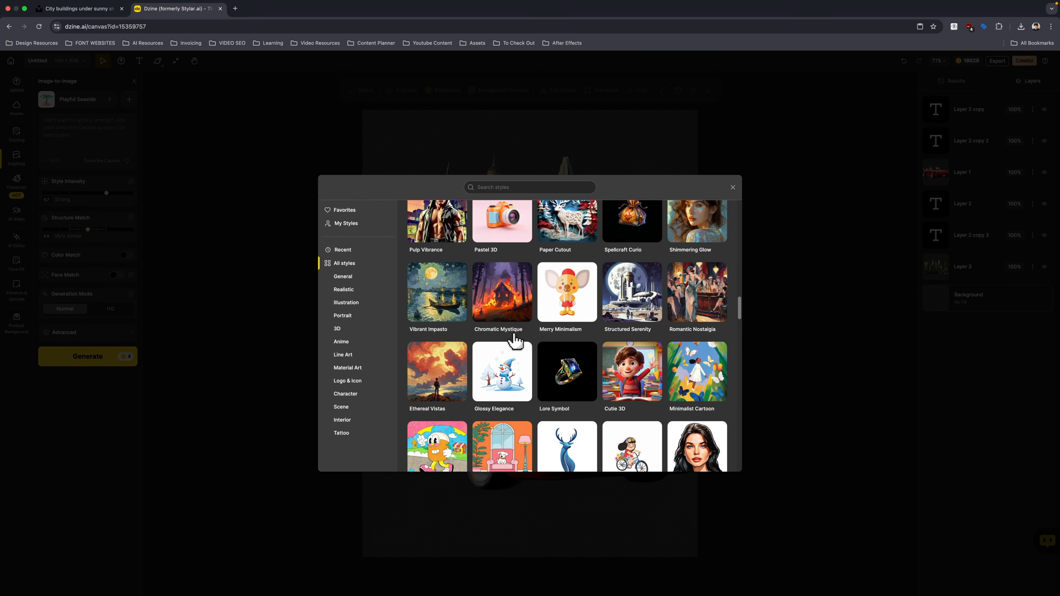
pyautogui.scroll(1, 509, 339)
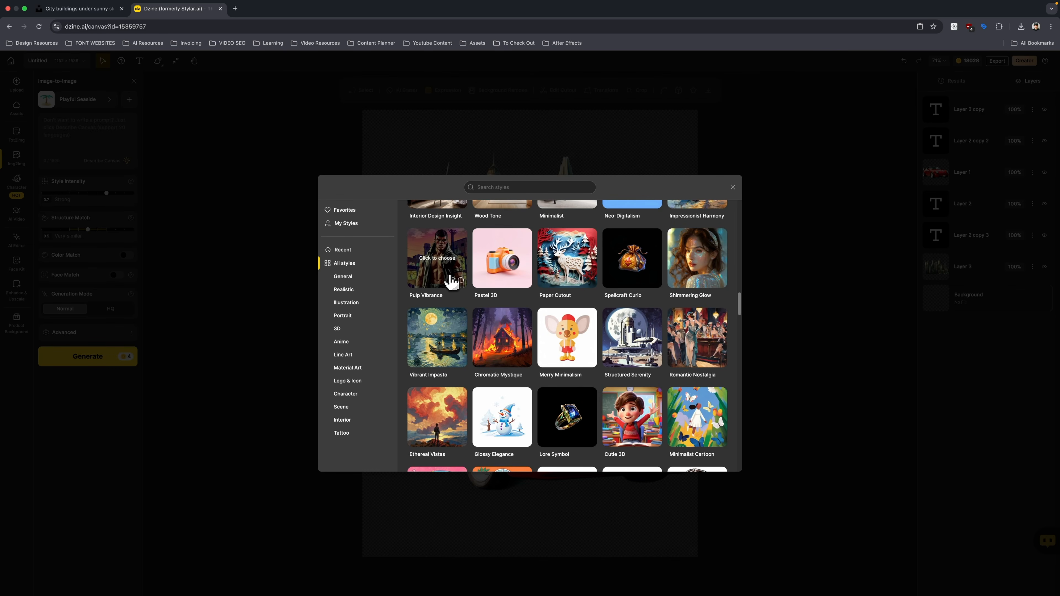
pyautogui.scroll(-10, 452, 282)
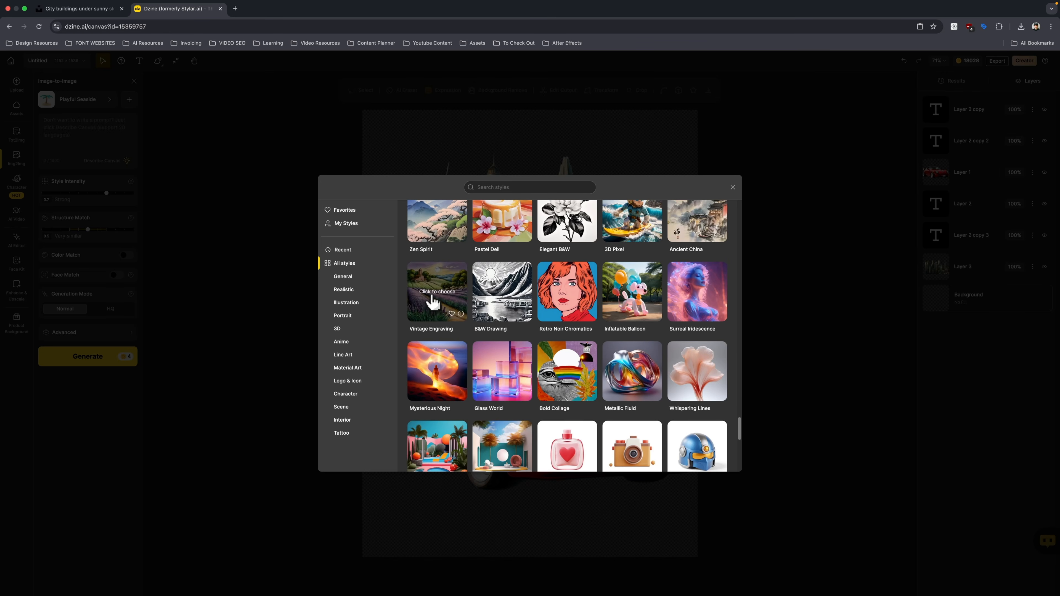
pyautogui.click(434, 301)
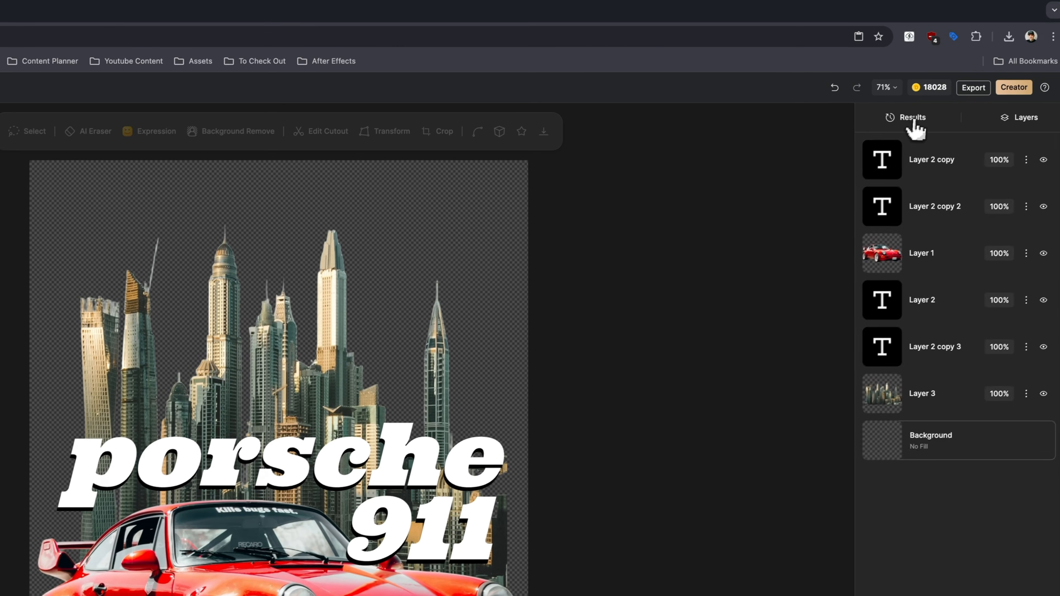
pyautogui.click(975, 89)
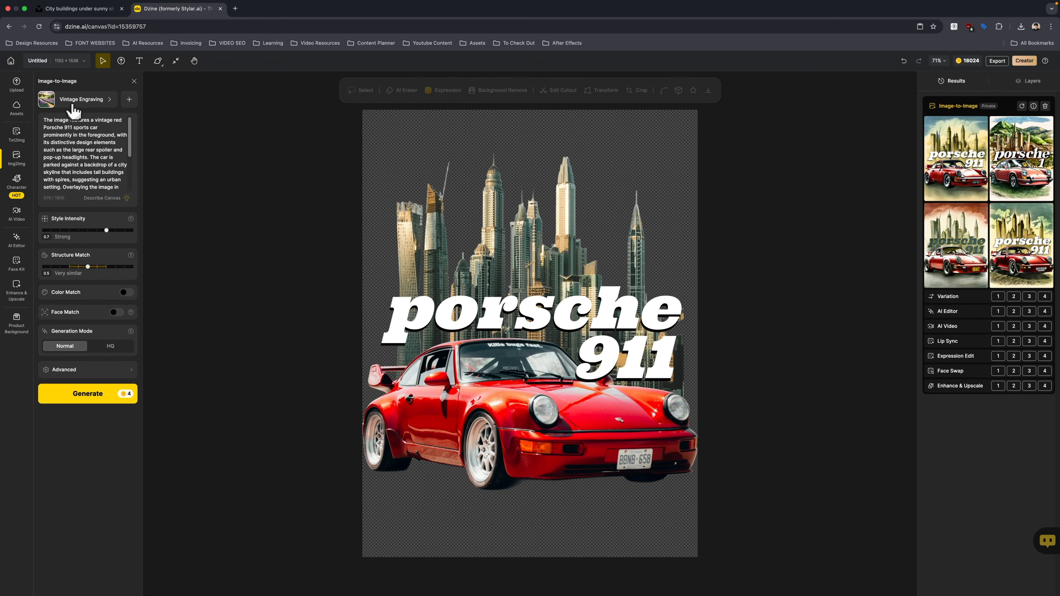
# Clear the existing description from the Image-to-Image prompt.
pyautogui.click(79, 139)
pyautogui.press('super+a')
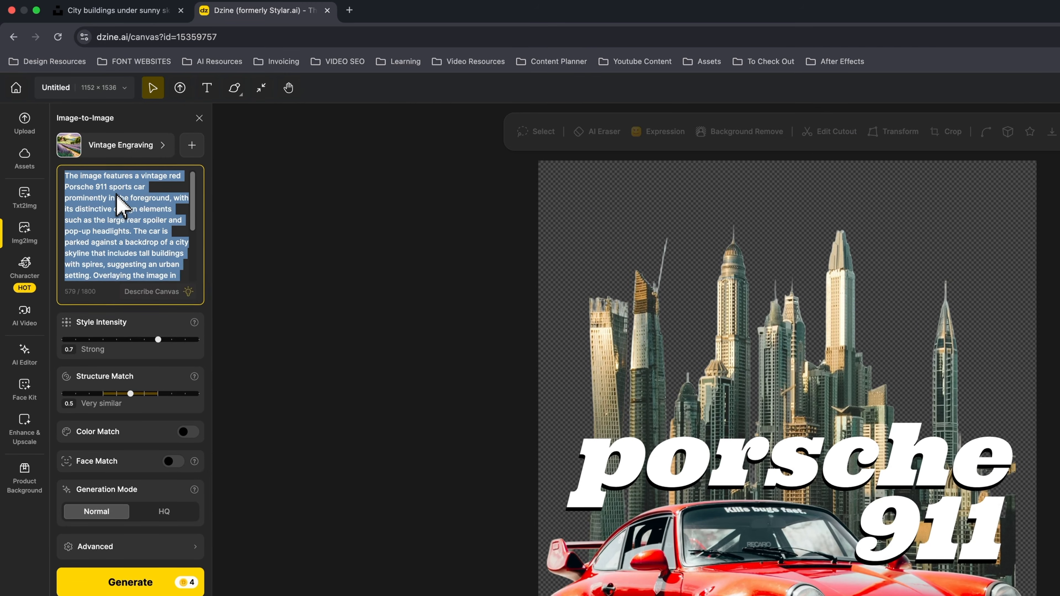
pyautogui.press('BackSpace')
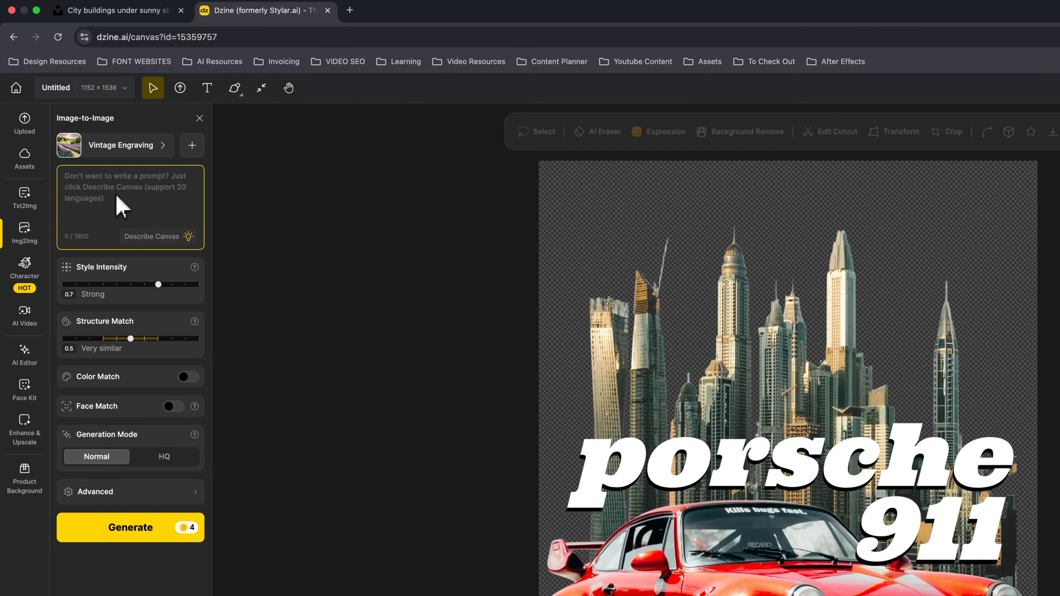
# Change the Image-to-Image style to Pulp Vibrance and have the prompt written automatically from the canvas.
pyautogui.click(89, 150)
pyautogui.scroll(15, 549, 357)
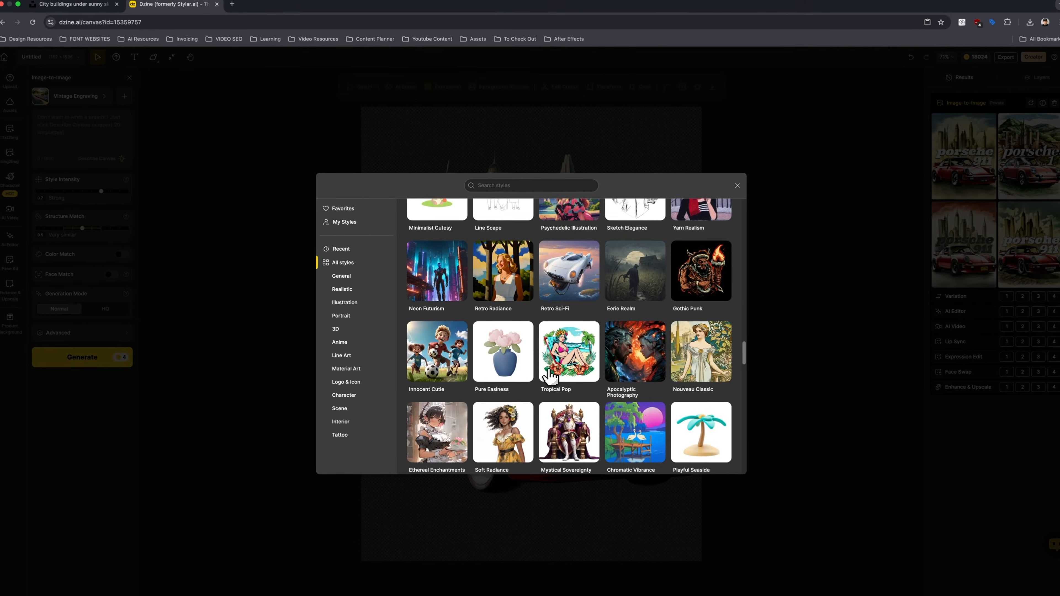
pyautogui.scroll(4, 548, 376)
pyautogui.click(442, 359)
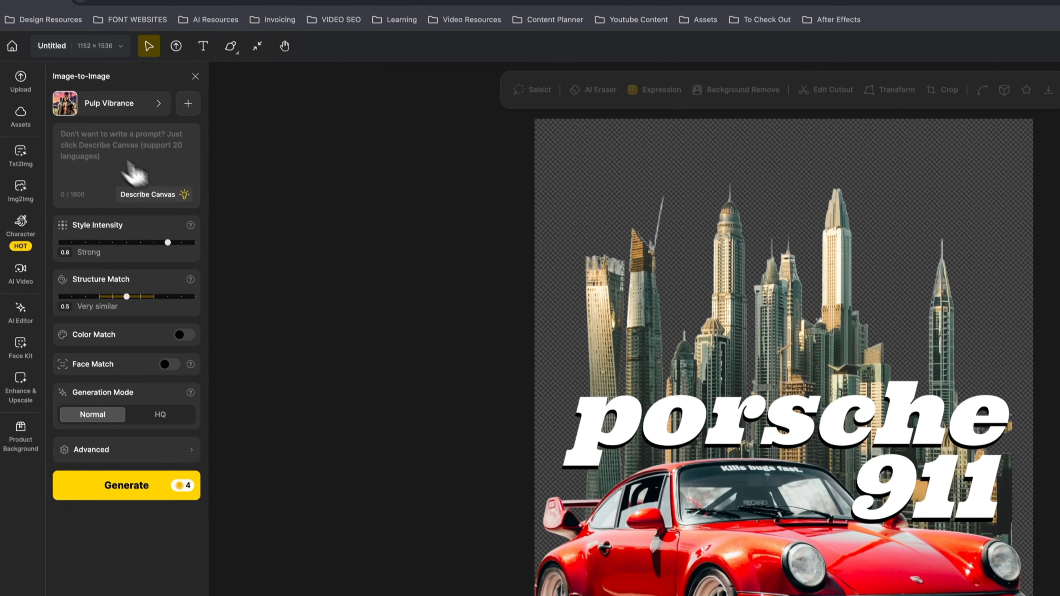
pyautogui.click(147, 194)
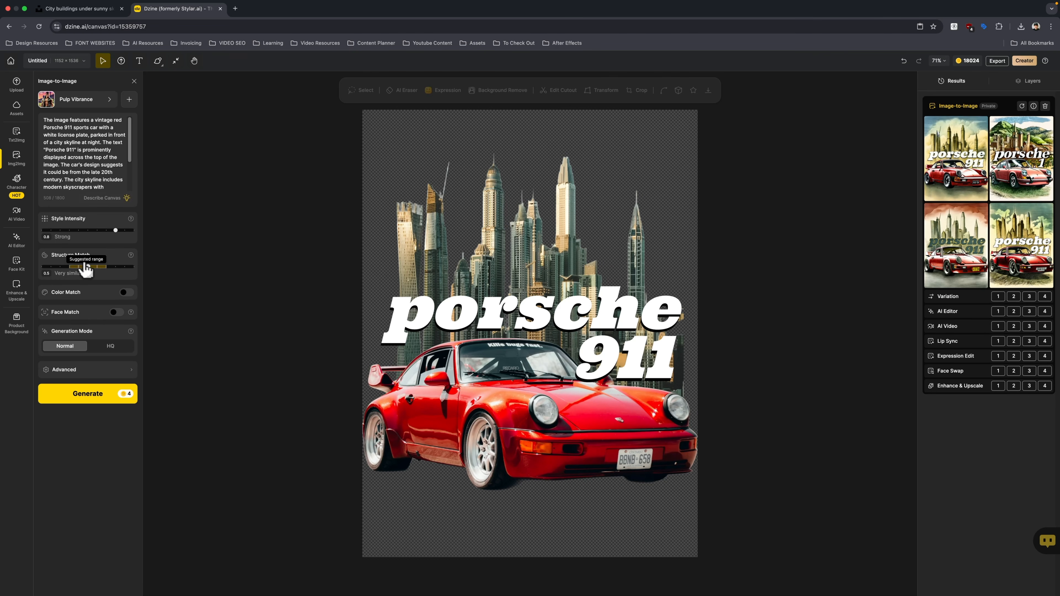
# Generate Pulp Vibrance versions with Structure Match 0.7 and Style Intensity 0.7, and preview the resulting images.
pyautogui.moveTo(86, 270); pyautogui.dragTo(105, 271)
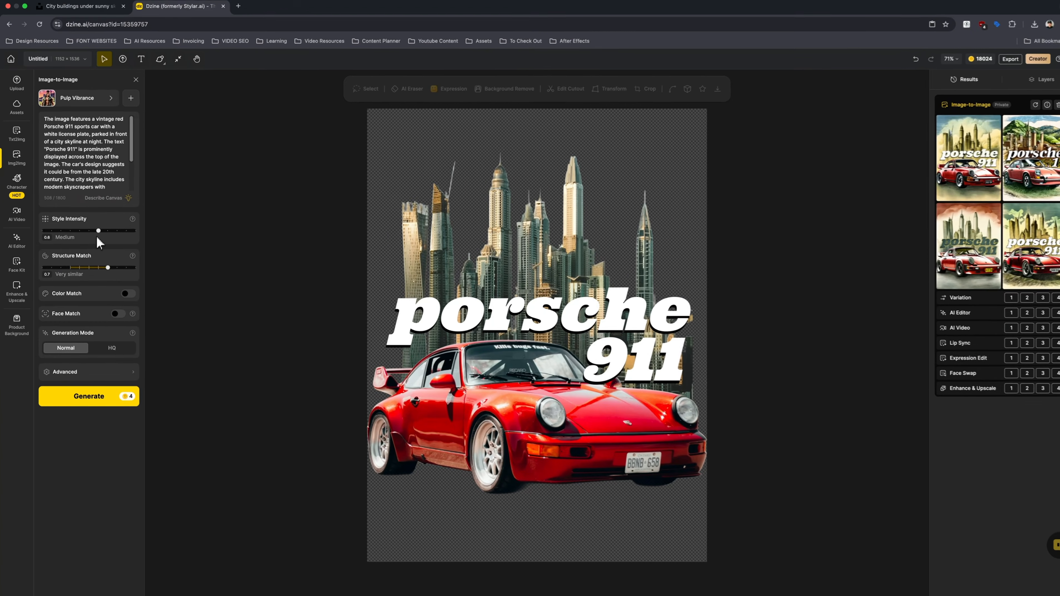
pyautogui.moveTo(143, 255); pyautogui.dragTo(102, 236)
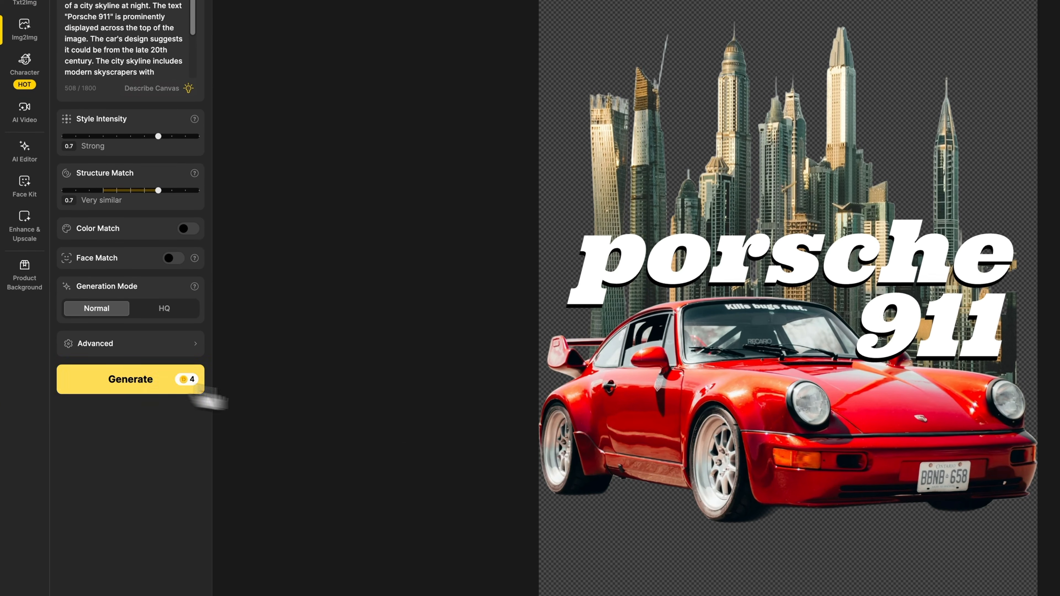
pyautogui.click(184, 382)
pyautogui.moveTo(902, 190)
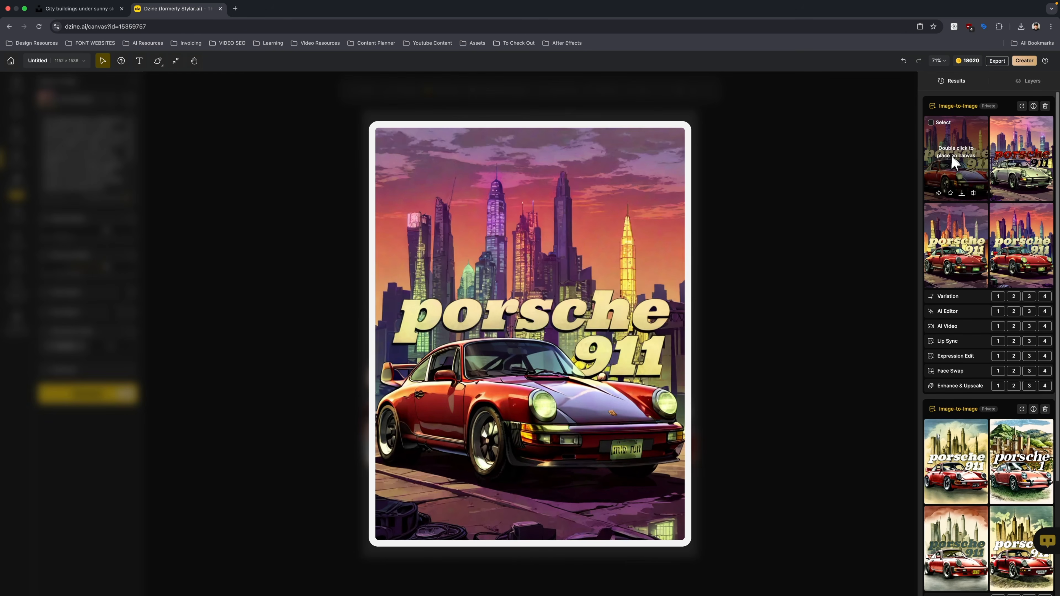
pyautogui.moveTo(1012, 157)
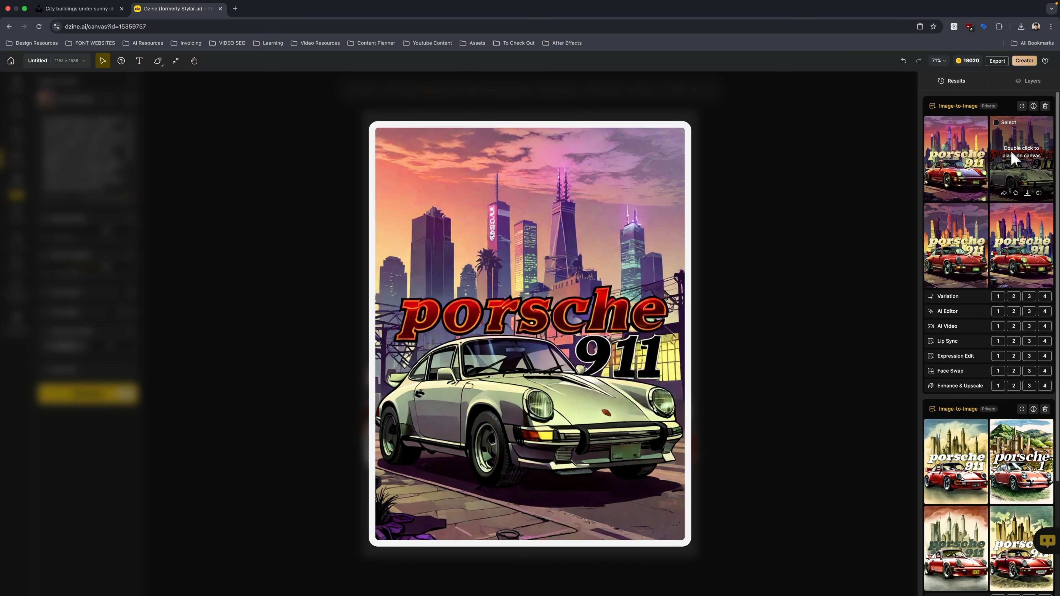
pyautogui.moveTo(1012, 227)
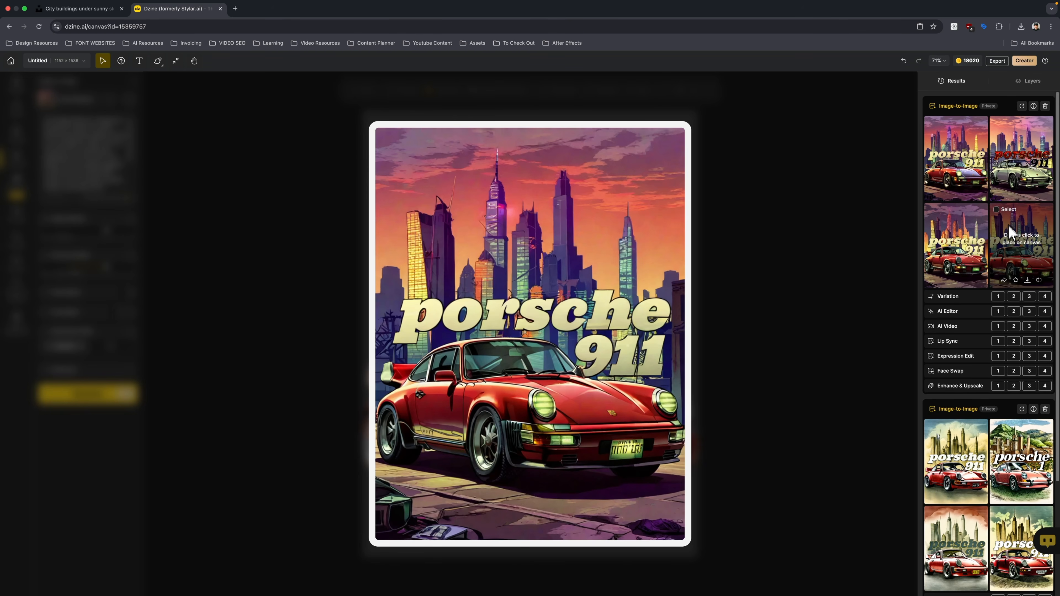
pyautogui.moveTo(968, 226)
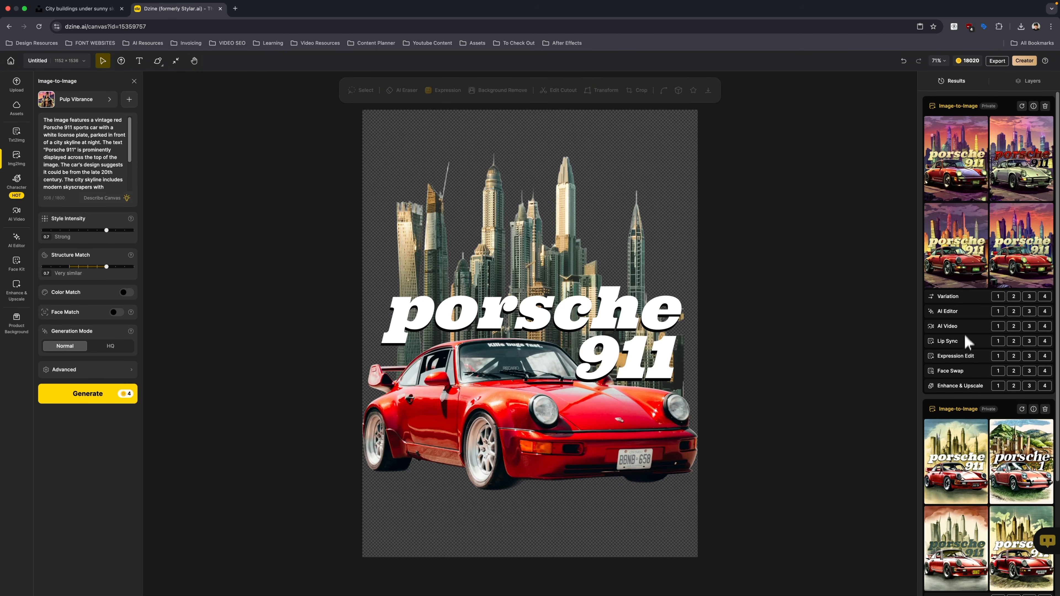
pyautogui.moveTo(935, 176)
# Generate another set in HQ mode with Structure Match 0.5 and Style Intensity 0.7.
pyautogui.moveTo(105, 229); pyautogui.dragTo(125, 230)
pyautogui.click(110, 345)
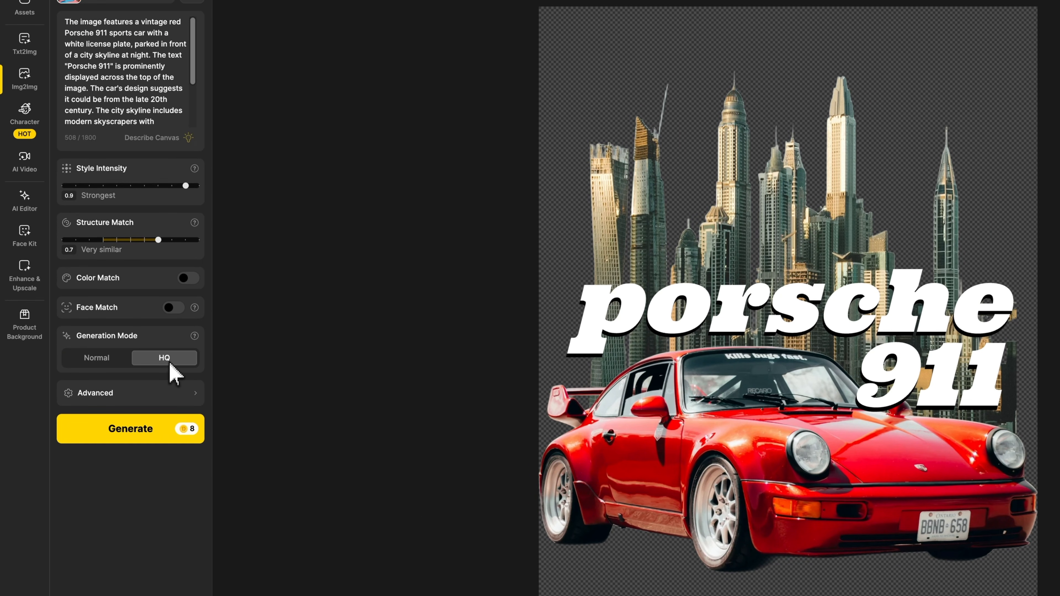
pyautogui.click(131, 240)
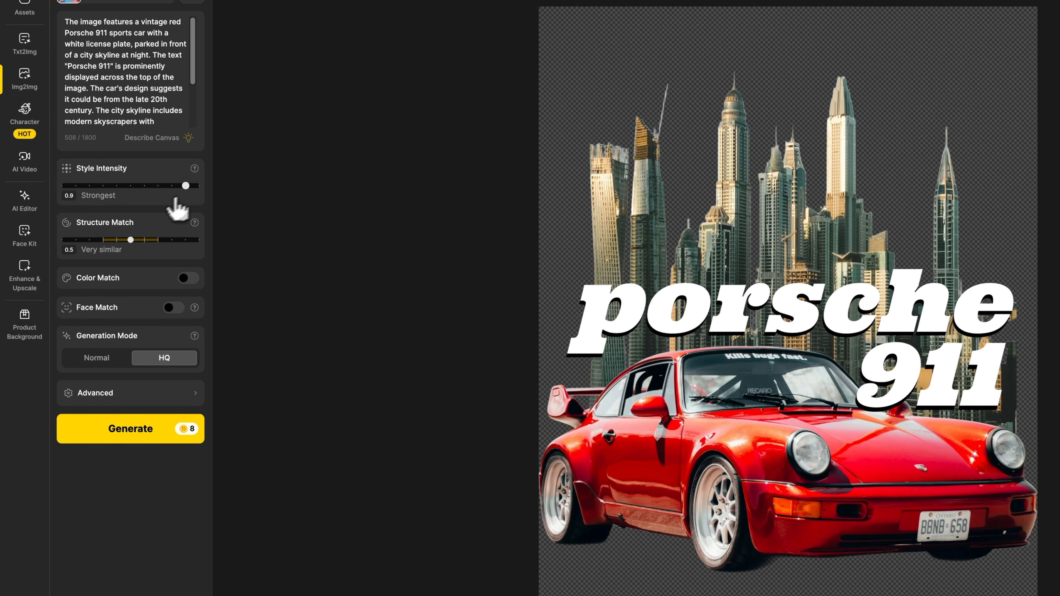
pyautogui.moveTo(169, 186)
pyautogui.mouseDown()
pyautogui.moveTo(147, 186)
pyautogui.moveTo(158, 186)
pyautogui.mouseUp()
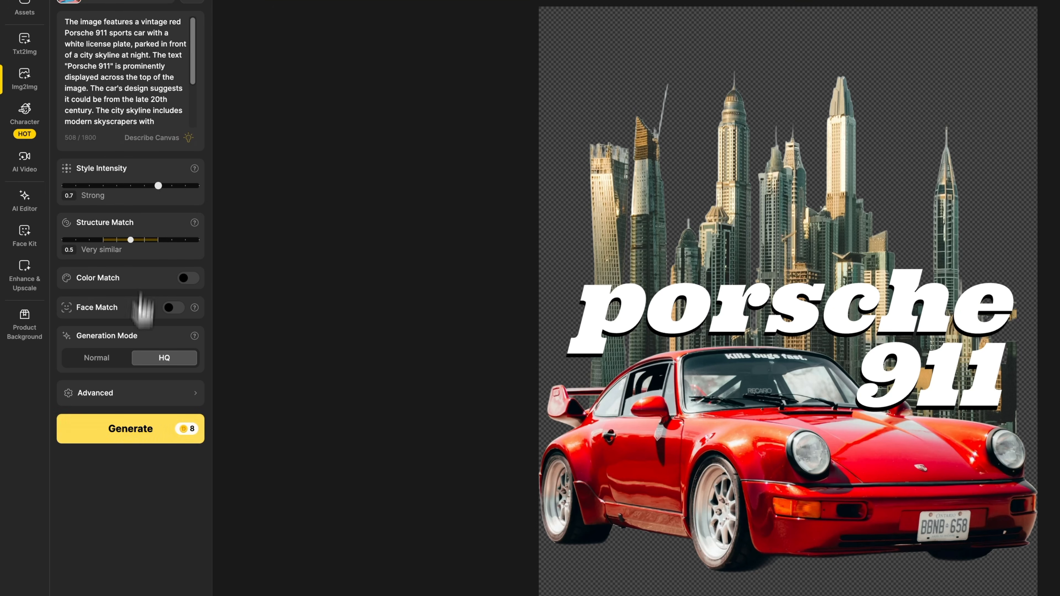
pyautogui.click(139, 430)
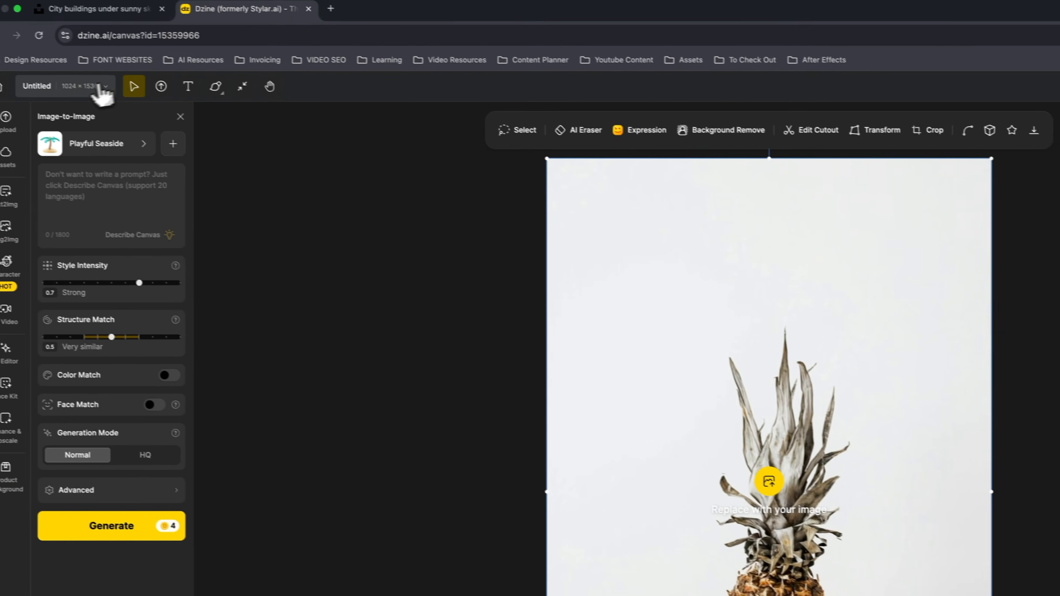
# Name the new project NBA and set its canvas to the 3:4 aspect ratio, 1152 × 1536.
pyautogui.click(100, 86)
pyautogui.click(137, 224)
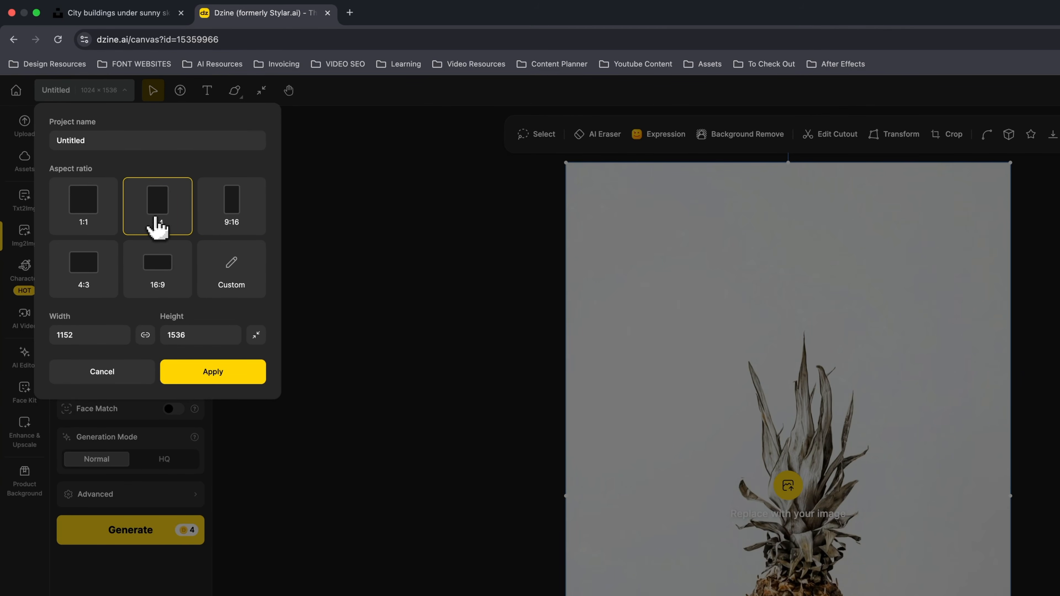
pyautogui.doubleClick(83, 145)
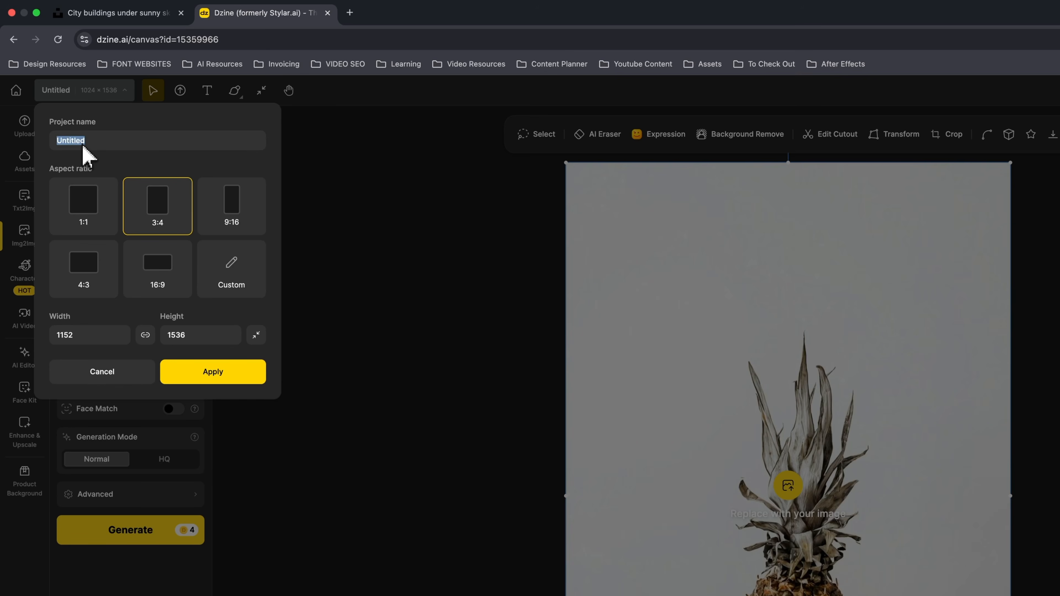
pyautogui.write('NBA')
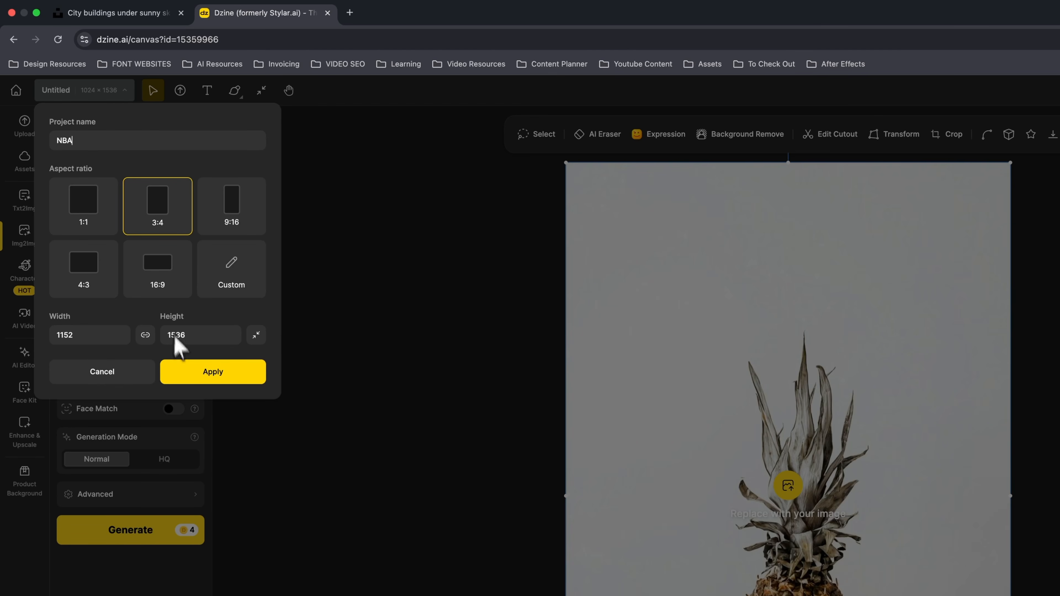
pyautogui.click(208, 373)
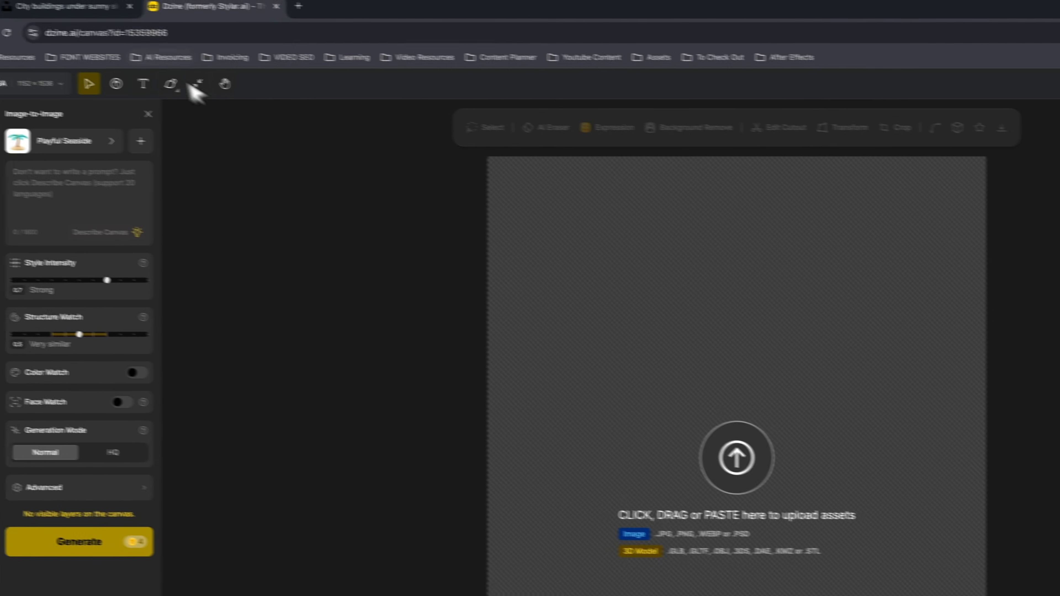
# Switch to the Unsplash tab, close the city buildings photo, and search for "basketball".
pyautogui.click(130, 21)
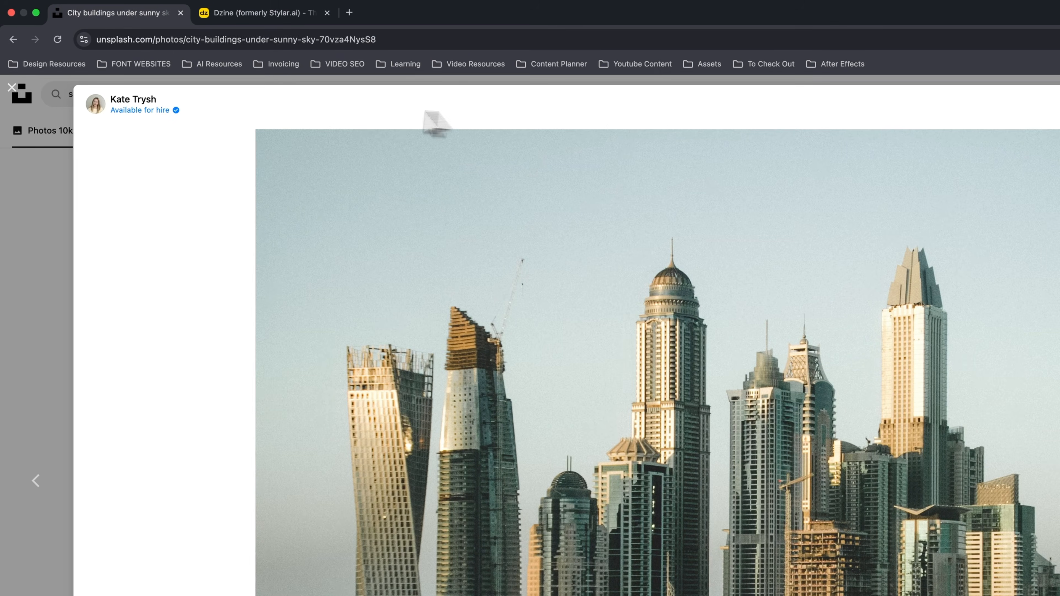
pyautogui.click(9, 88)
pyautogui.tripleClick(127, 97)
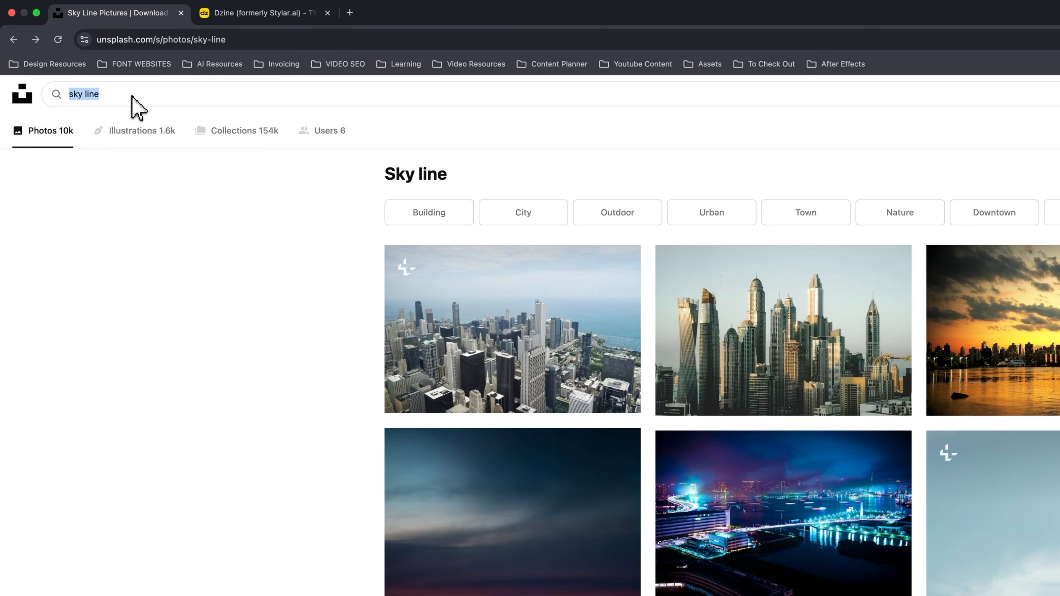
pyautogui.write('basketball')
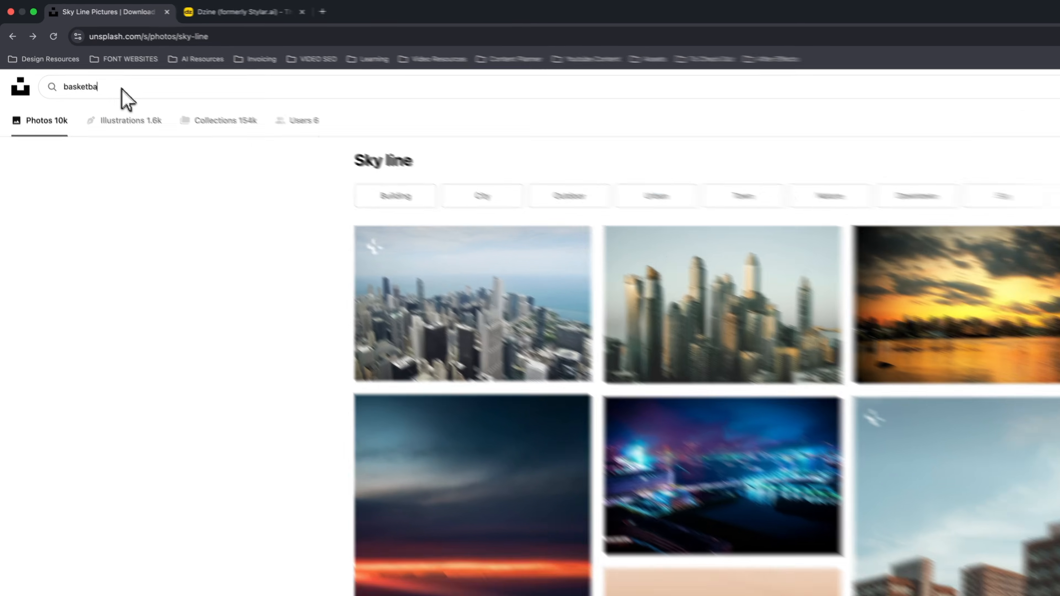
pyautogui.press('Return')
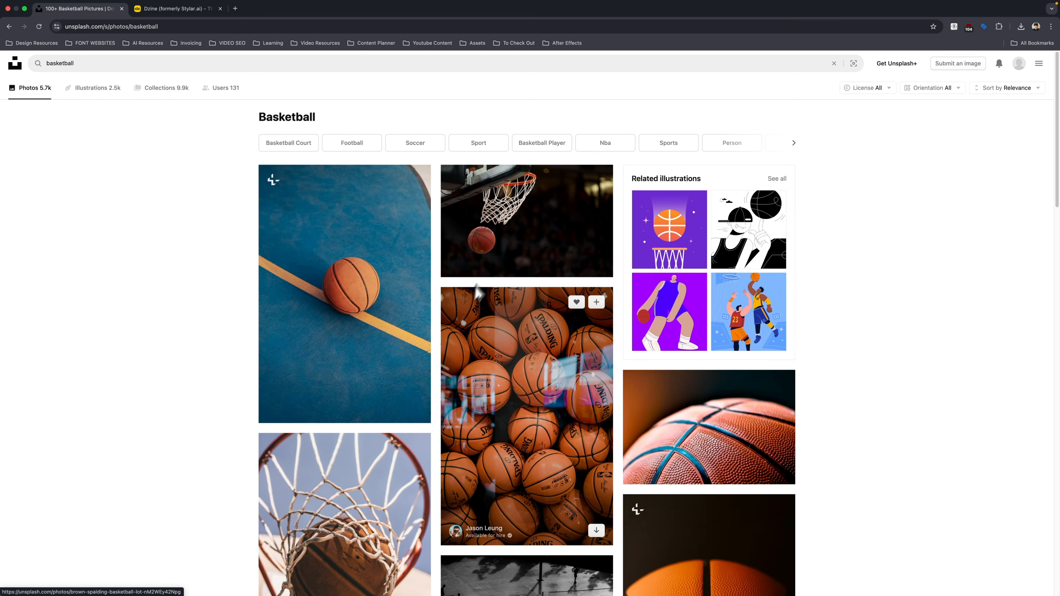
# Find the Unsplash photo of a shirtless player in duck-print shorts dunking, copy it, and bring it into the NBA project in Dzine.
pyautogui.scroll(-15, 466, 339)
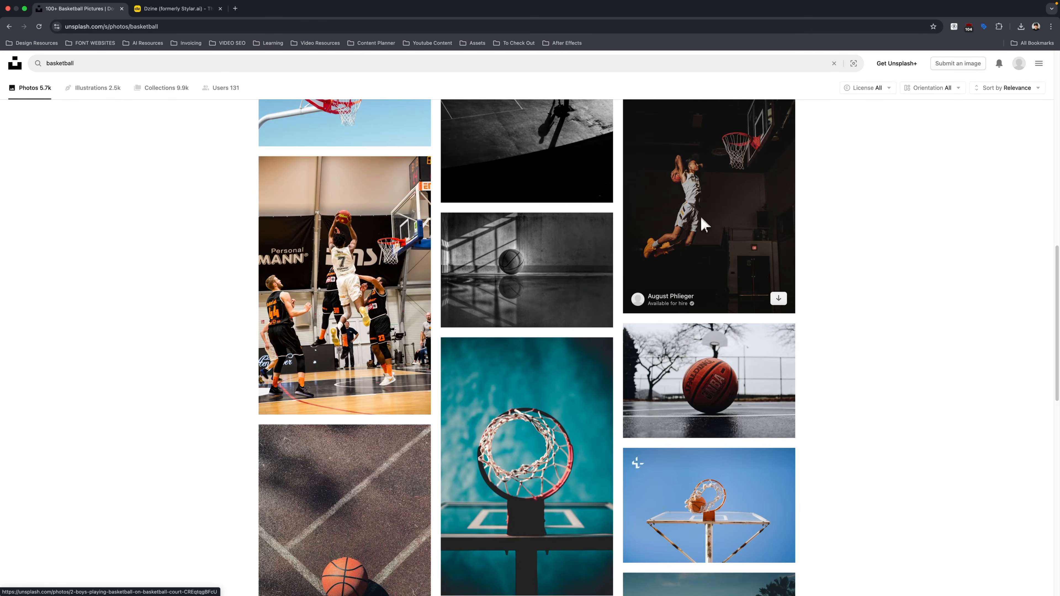
pyautogui.click(705, 225)
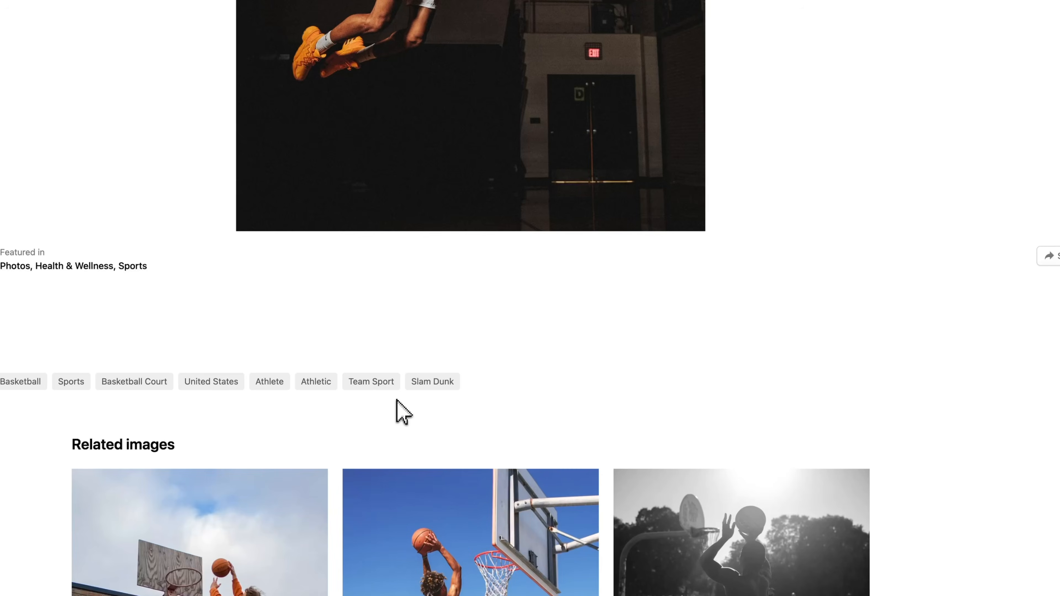
pyautogui.click(455, 511)
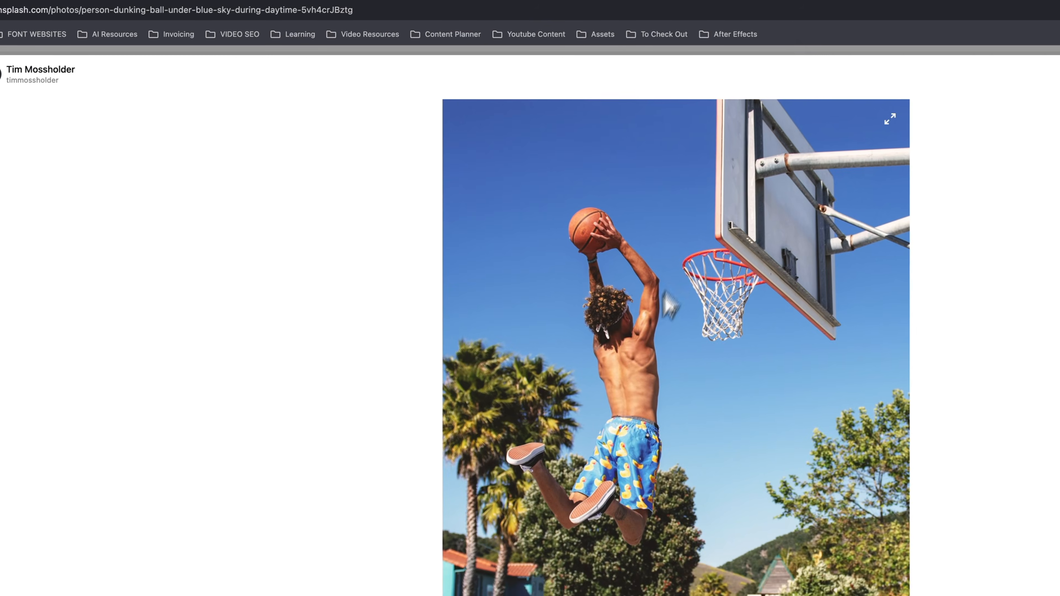
pyautogui.click(615, 380)
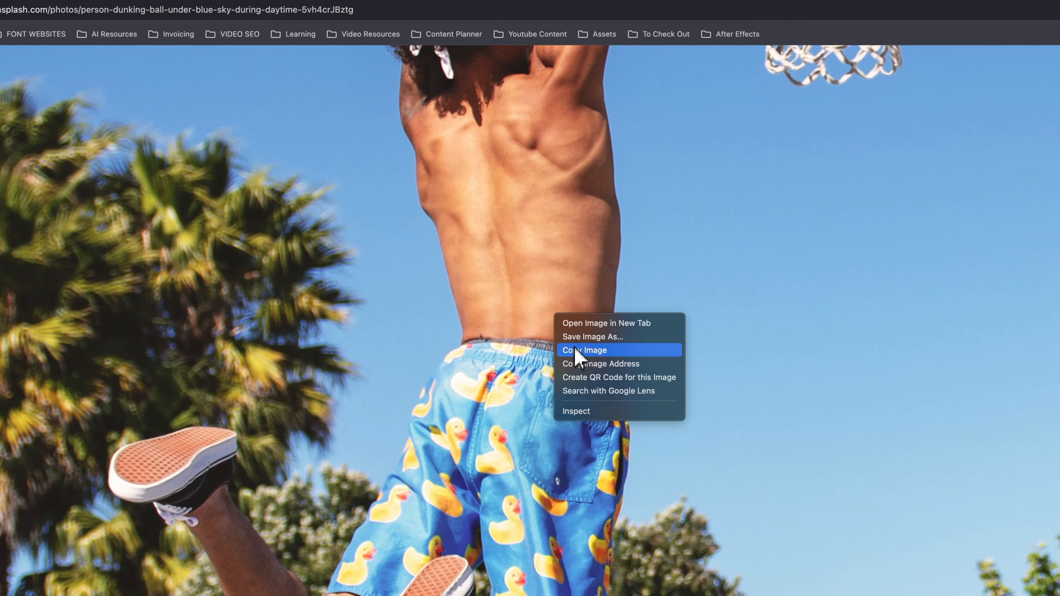
pyautogui.click(576, 350)
pyautogui.click(197, 12)
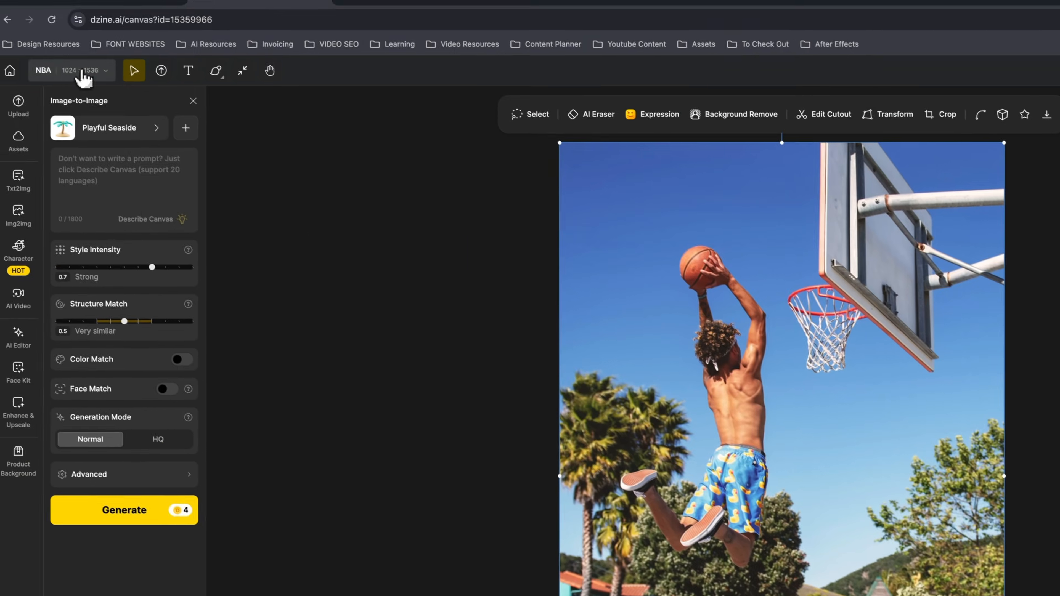
# Set the NBA project's canvas to the 3:4 aspect ratio, 1152 × 1536.
pyautogui.click(82, 70)
pyautogui.click(154, 207)
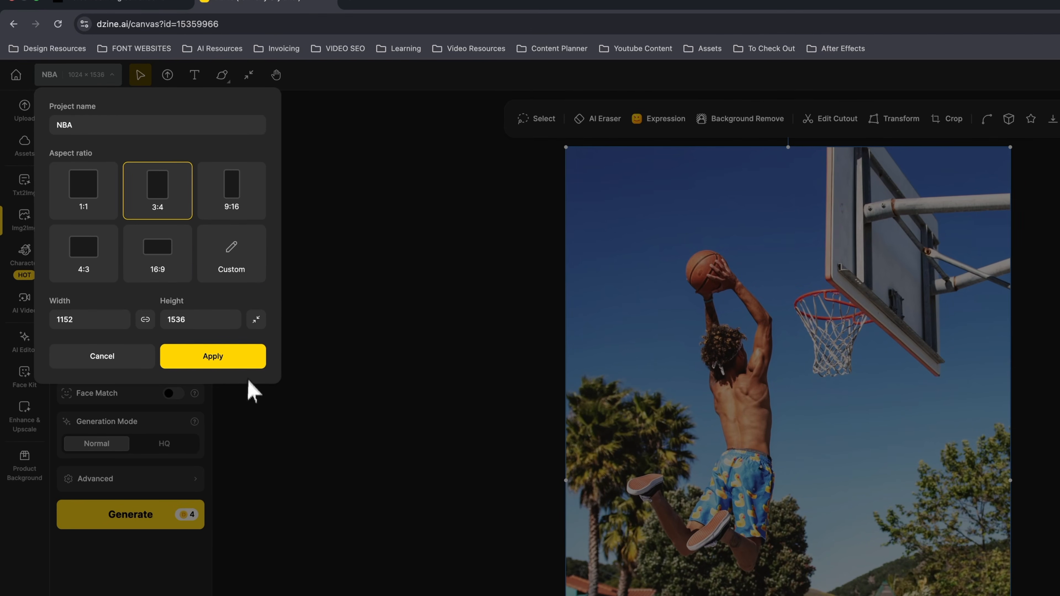
pyautogui.click(225, 370)
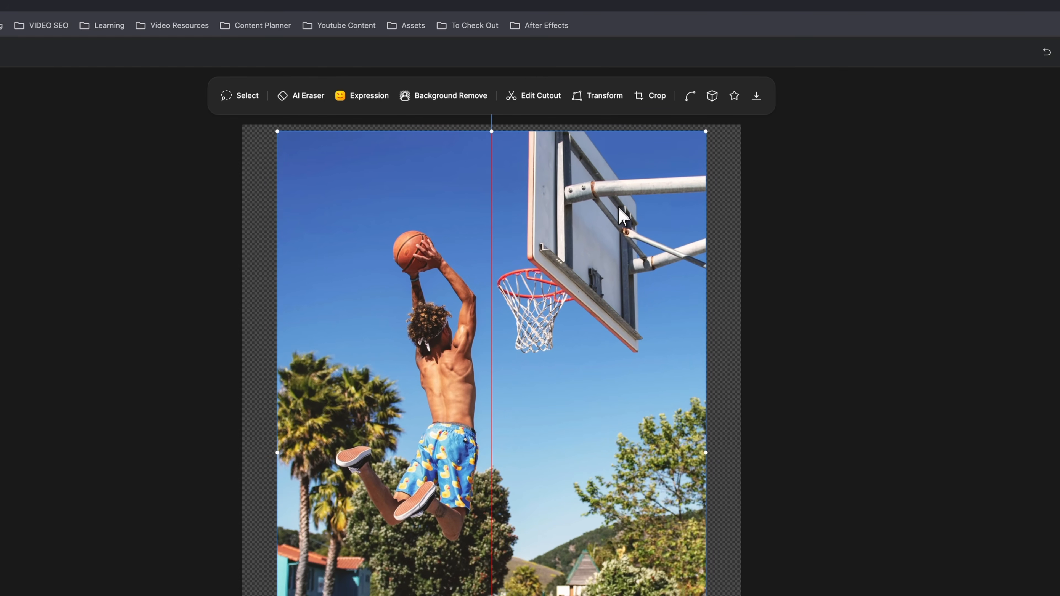
# Remove the background from the dunking photo and enlarge the player cutout to fill most of the canvas.
pyautogui.click(451, 97)
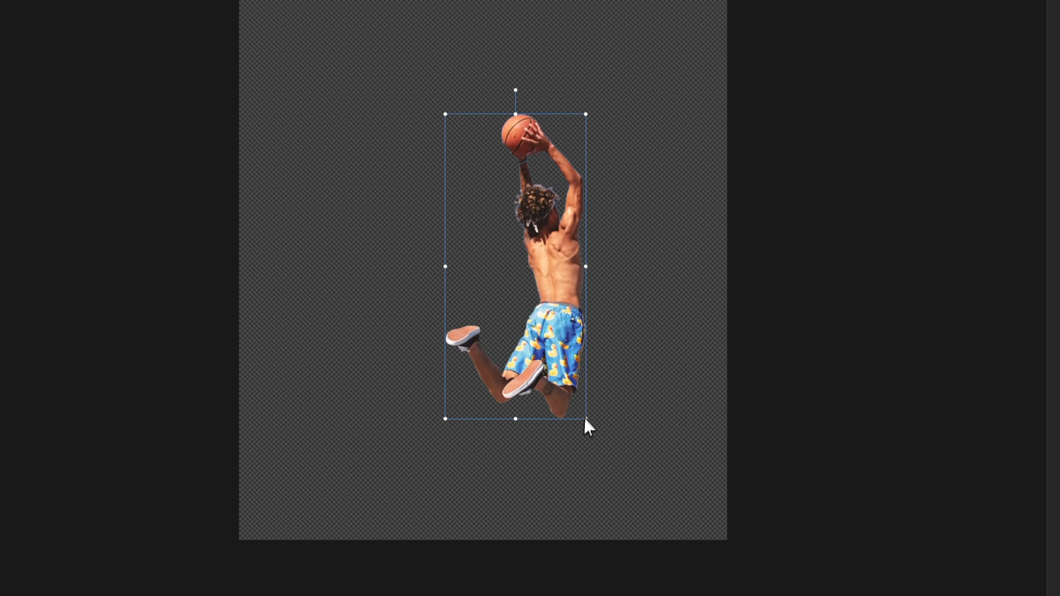
pyautogui.moveTo(479, 286); pyautogui.dragTo(526, 345)
# Add the text "NBA" to the canvas and narrow its text box to fit the word.
pyautogui.click(250, 133)
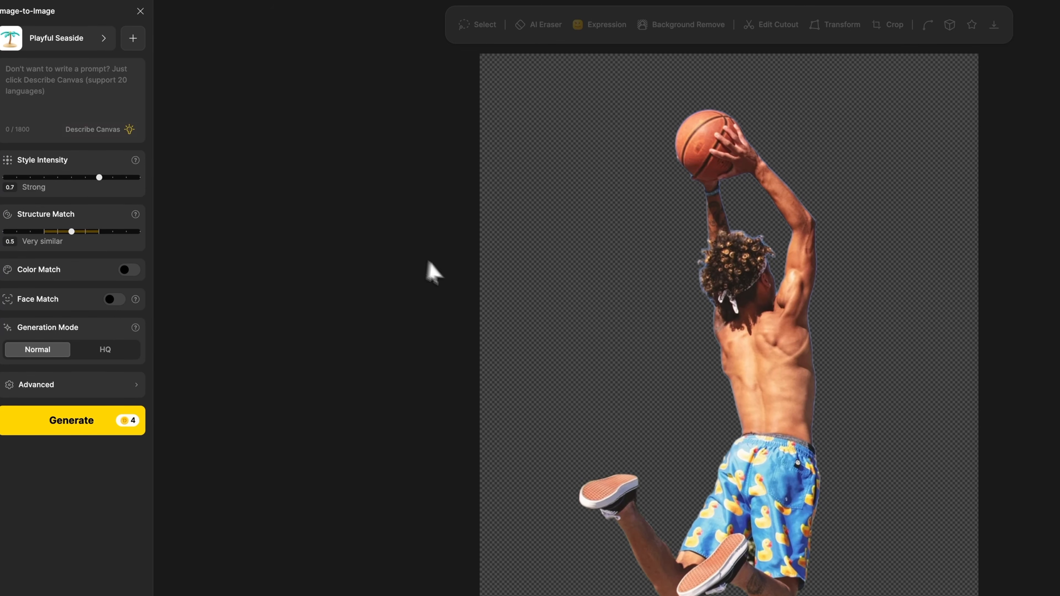
pyautogui.click(562, 288)
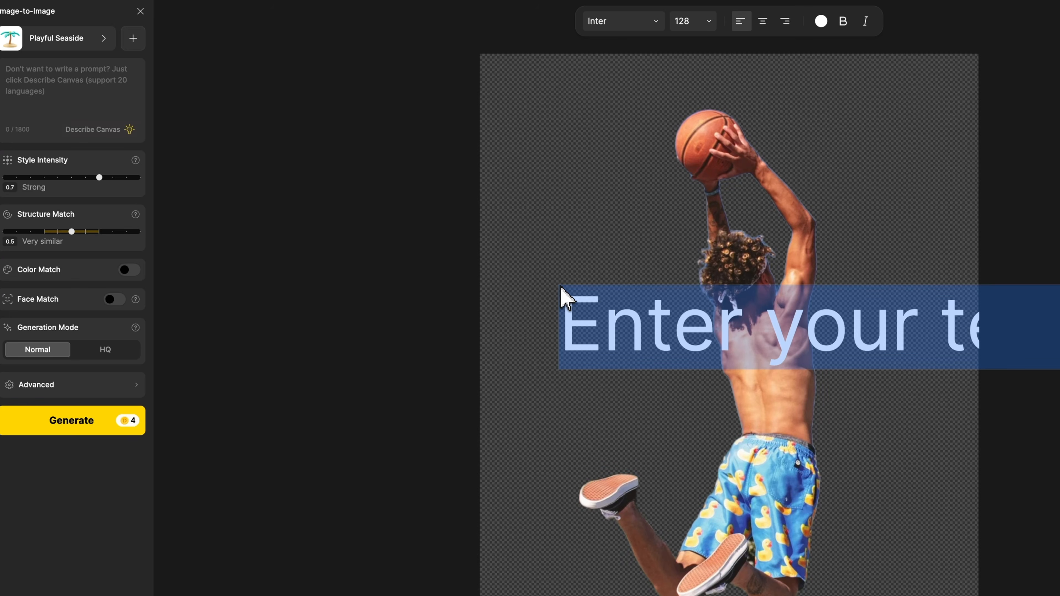
pyautogui.write('NBA')
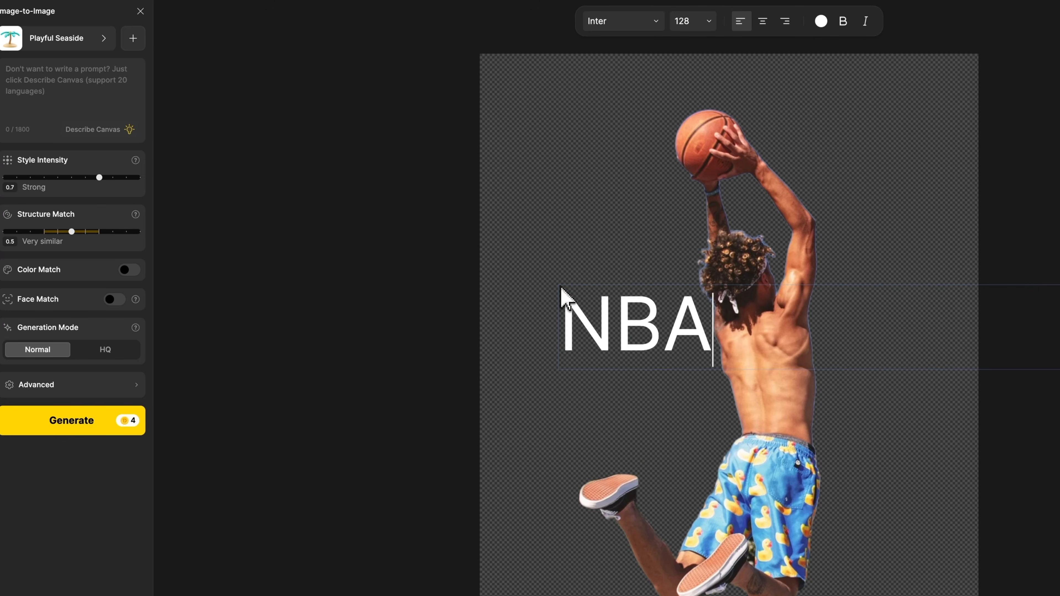
pyautogui.click(559, 395)
pyautogui.click(597, 334)
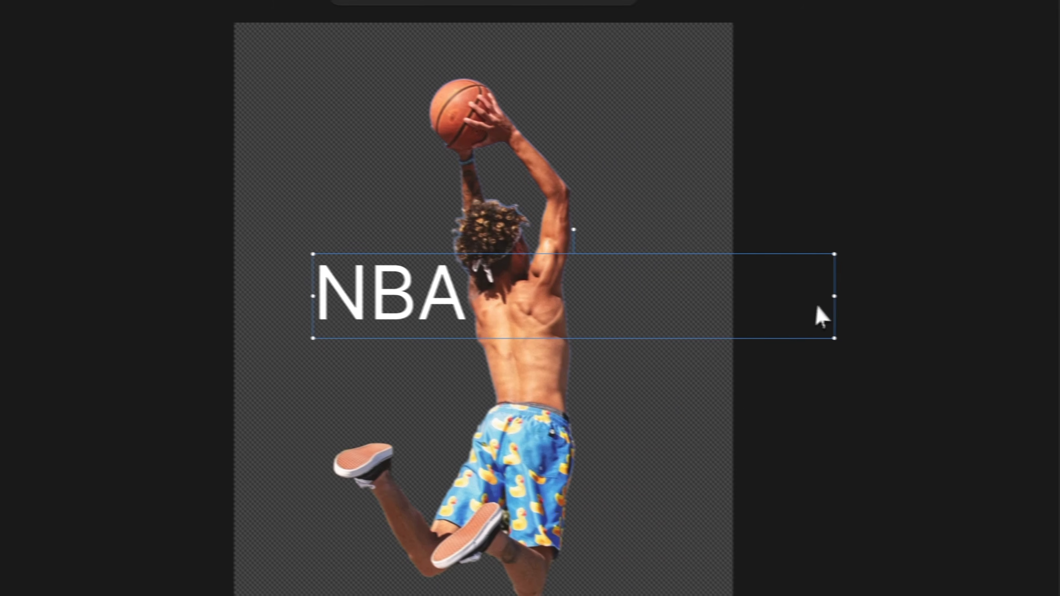
pyautogui.moveTo(808, 296); pyautogui.dragTo(455, 319)
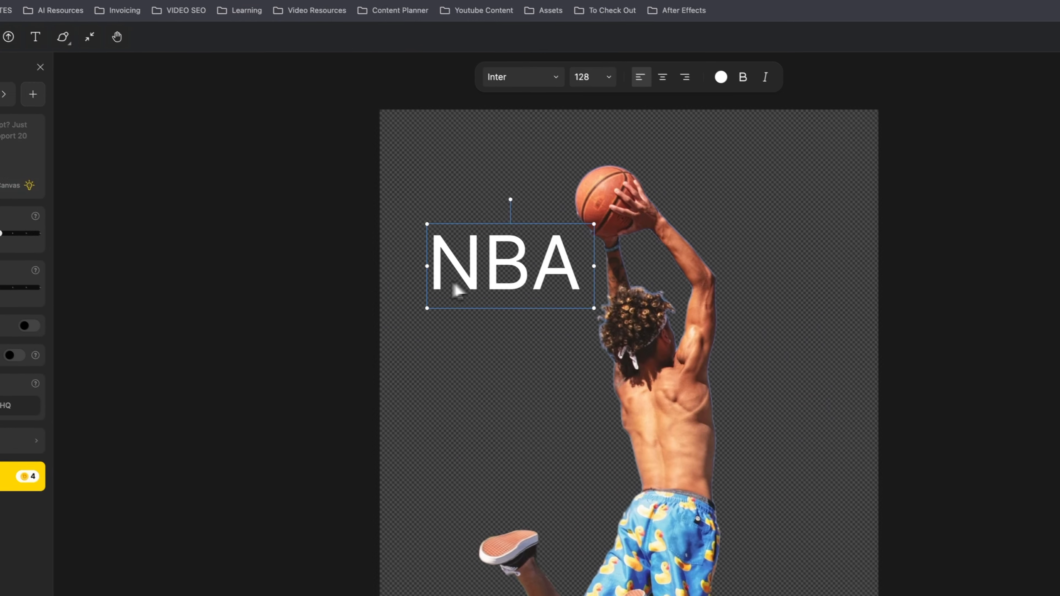
# Set the NBA text in the Anton font and enlarge it to about size 441.5 across the player.
pyautogui.click(501, 80)
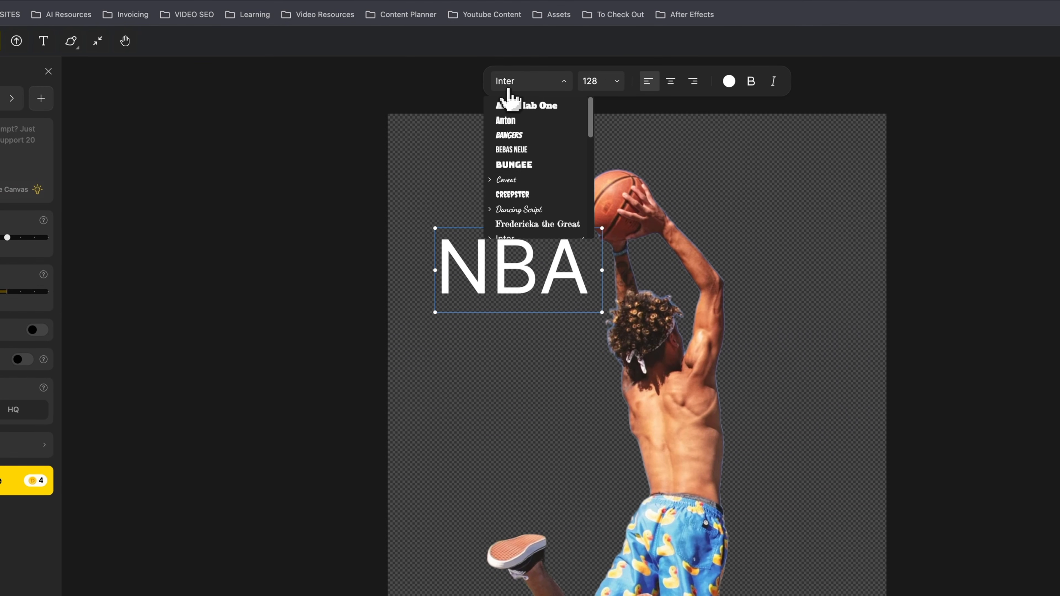
pyautogui.click(521, 155)
pyautogui.moveTo(421, 279); pyautogui.dragTo(430, 319)
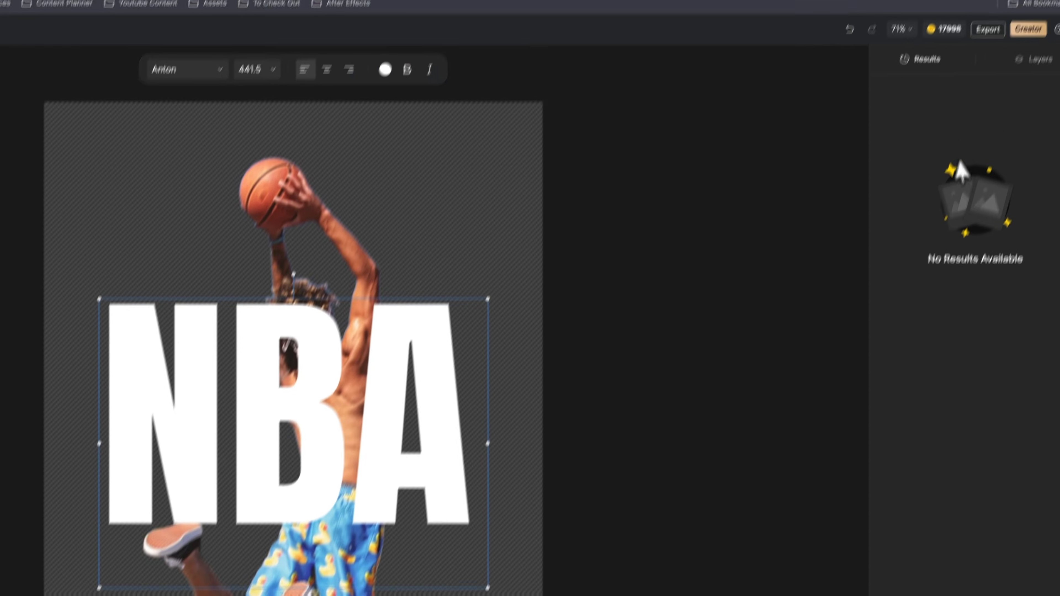
# Move the player layer above the NBA text and enlarge the text to about size 533.5, nearly the canvas width.
pyautogui.click(1015, 107)
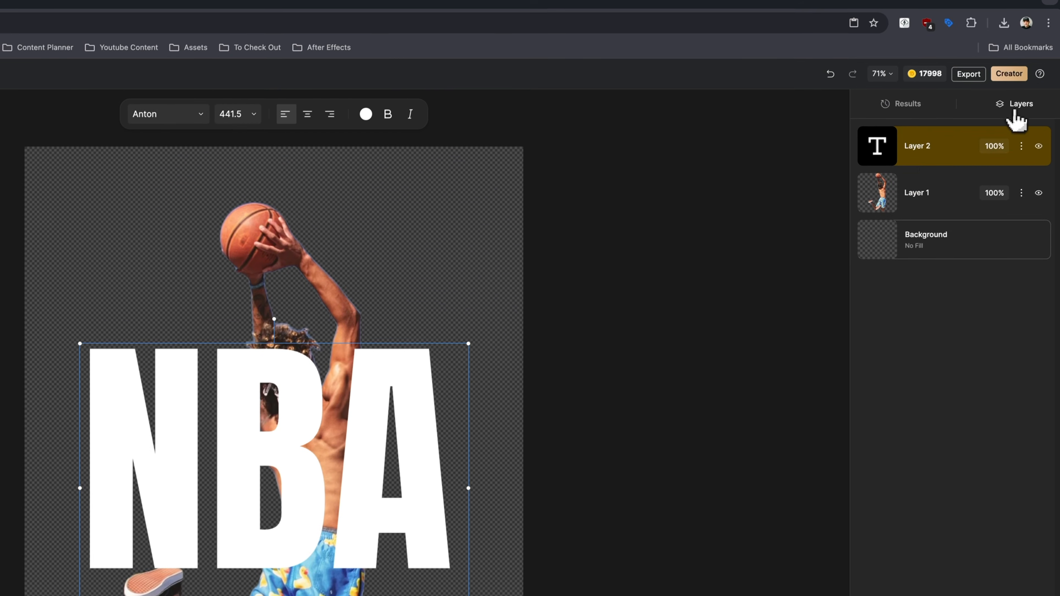
pyautogui.moveTo(923, 192); pyautogui.dragTo(925, 165)
pyautogui.moveTo(925, 231); pyautogui.dragTo(925, 230)
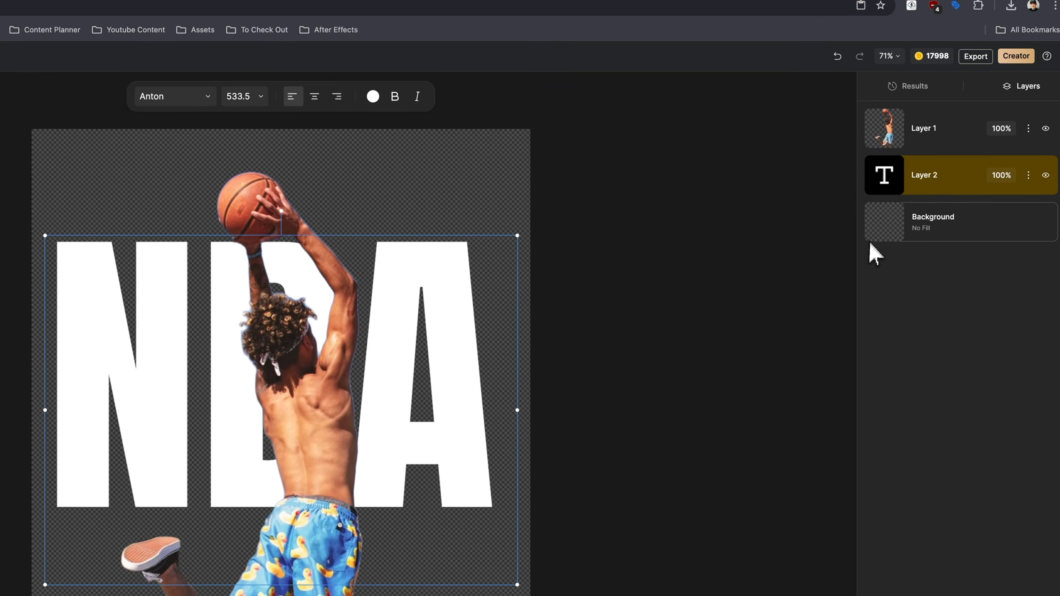
# Duplicate the NBA text layer and replace the upper layer's wording with "Street".
pyautogui.press('super+d')
pyautogui.moveTo(883, 129); pyautogui.dragTo(925, 257)
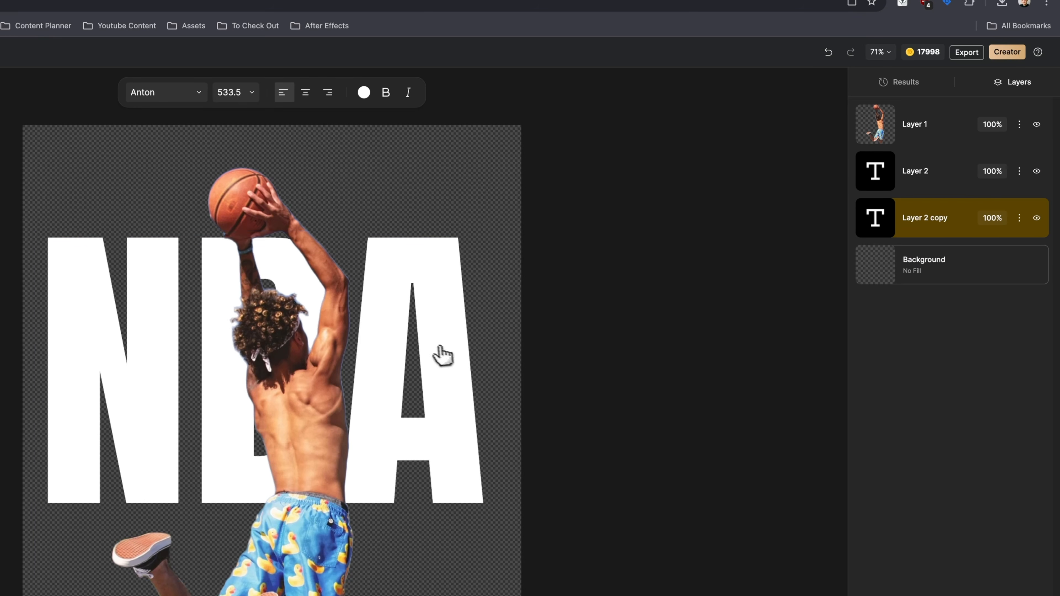
pyautogui.click(443, 355)
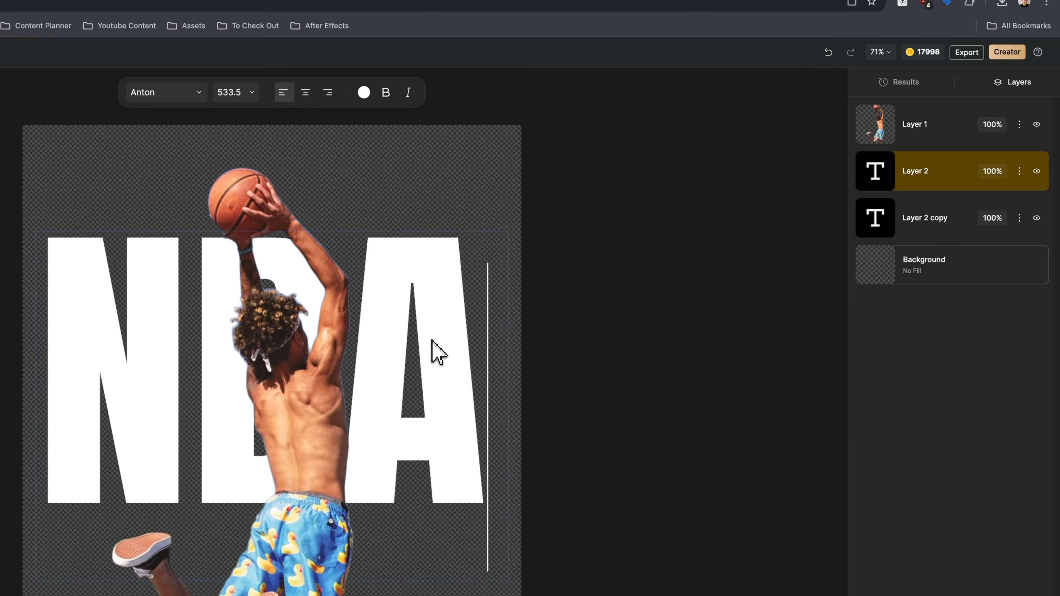
pyautogui.doubleClick(434, 351)
pyautogui.write('ST')
pyautogui.press('BackSpace')
pyautogui.press('BackSpace')
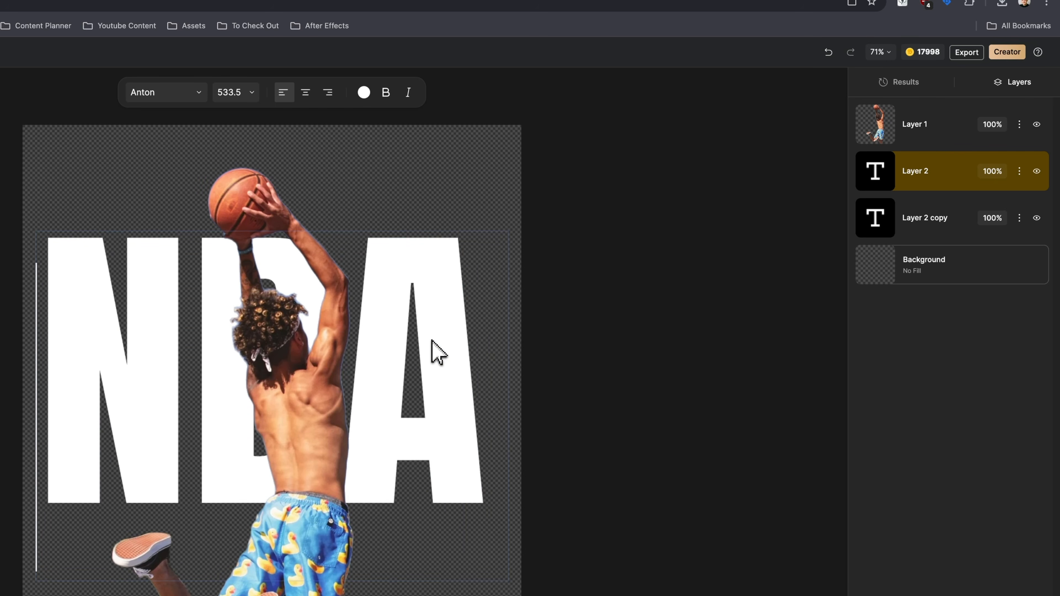
pyautogui.write('Street')
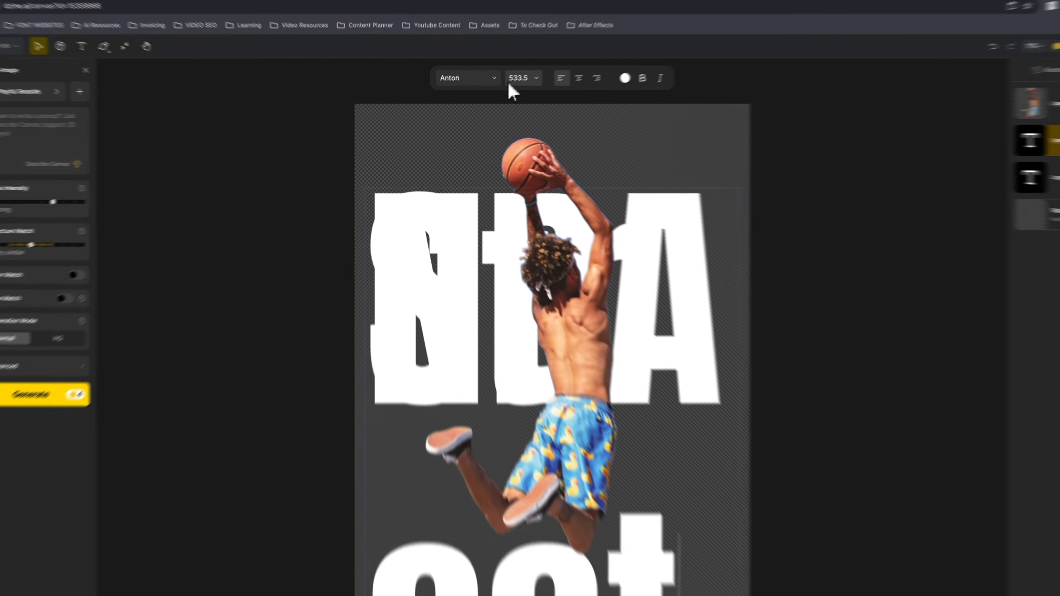
# Reduce the Street text to size 100 and give it a bold, casual handwritten font.
pyautogui.click(501, 87)
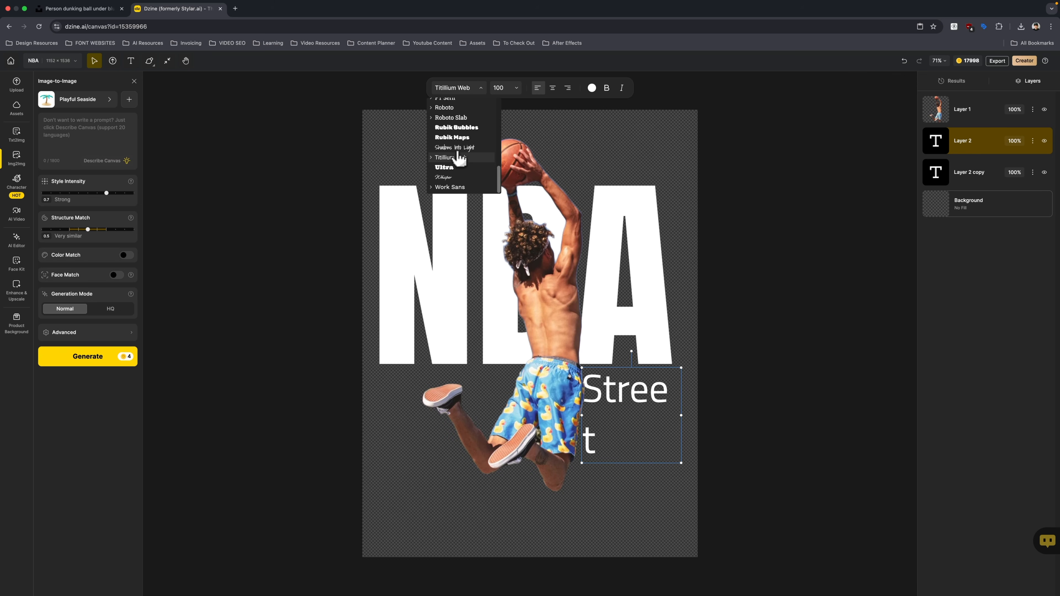
pyautogui.click(451, 177)
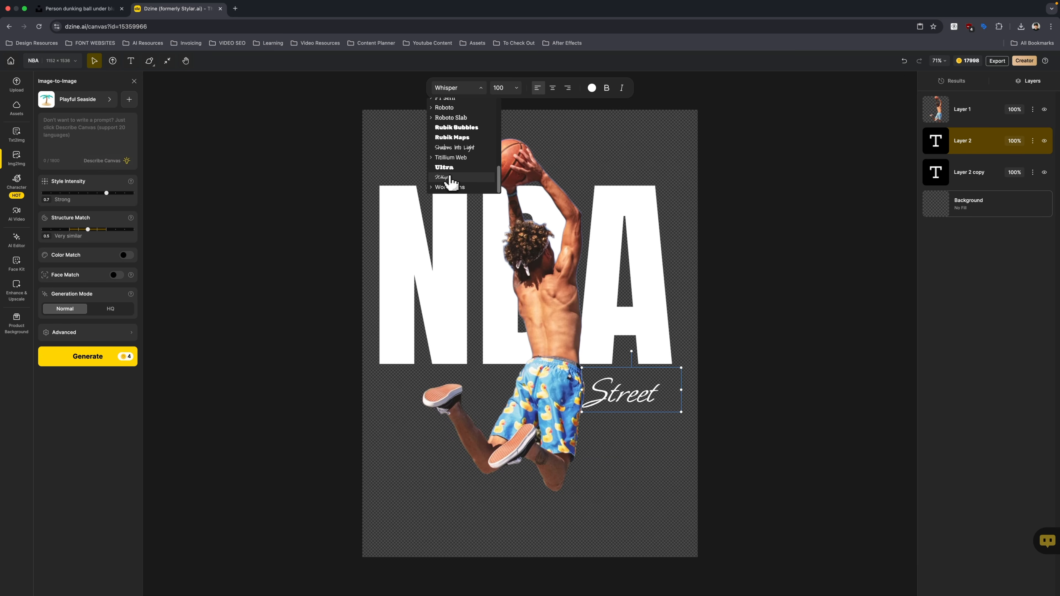
pyautogui.click(450, 148)
pyautogui.scroll(5, 447, 159)
pyautogui.click(445, 169)
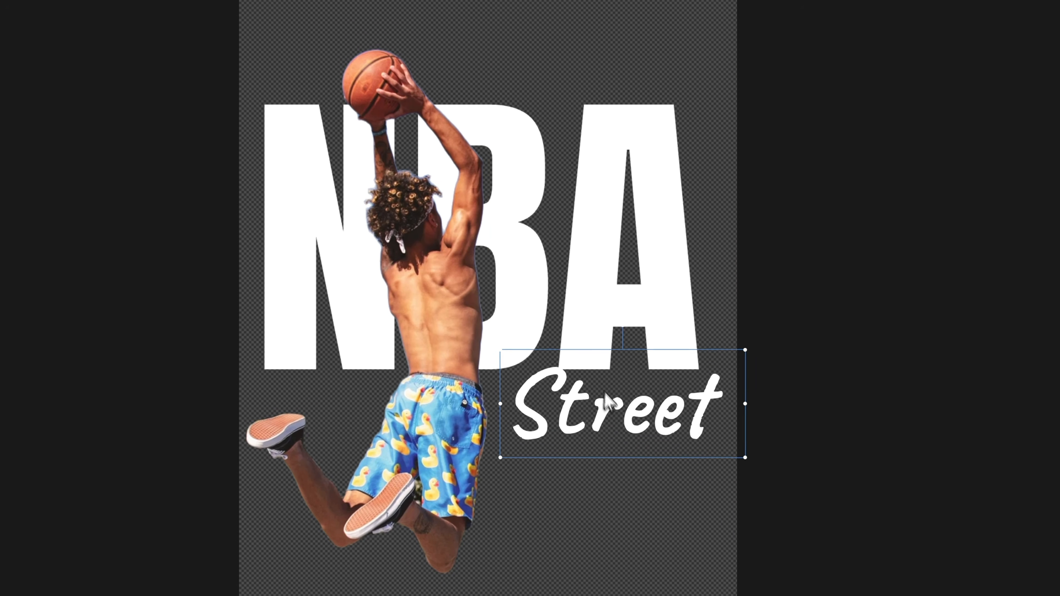
# Scale down the Street text, tilt it slightly upward, and place it just beneath the A of NBA.
pyautogui.moveTo(606, 397); pyautogui.dragTo(588, 403)
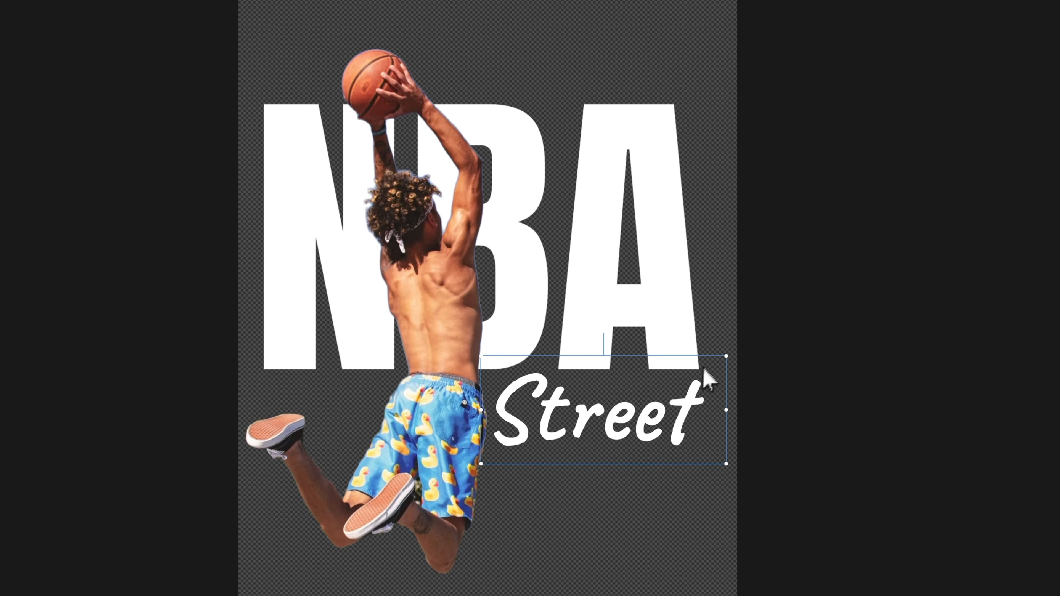
pyautogui.moveTo(726, 357); pyautogui.dragTo(676, 333)
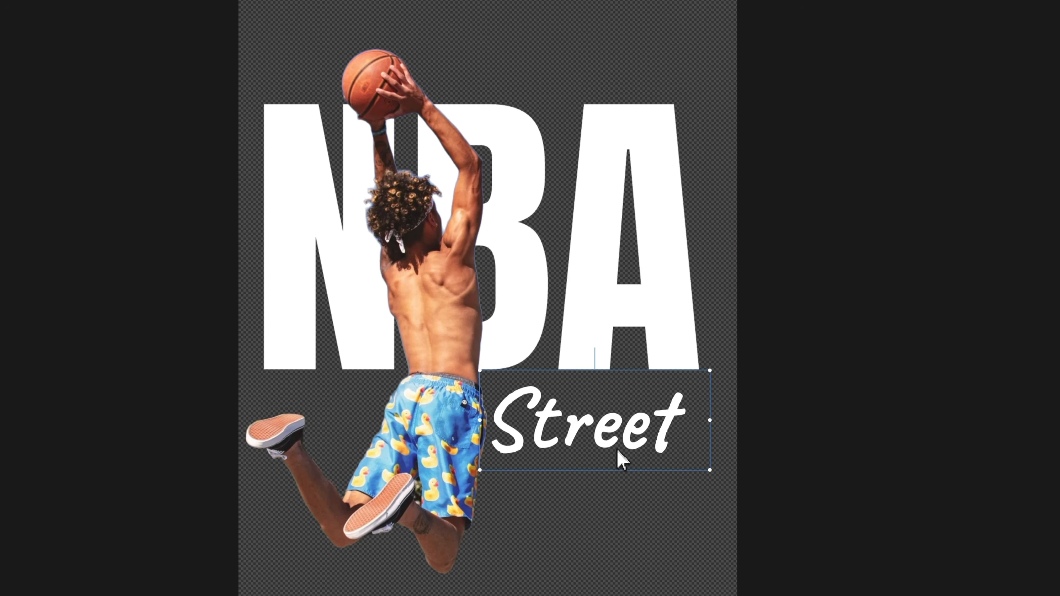
pyautogui.click(617, 583)
pyautogui.moveTo(587, 424); pyautogui.dragTo(577, 474)
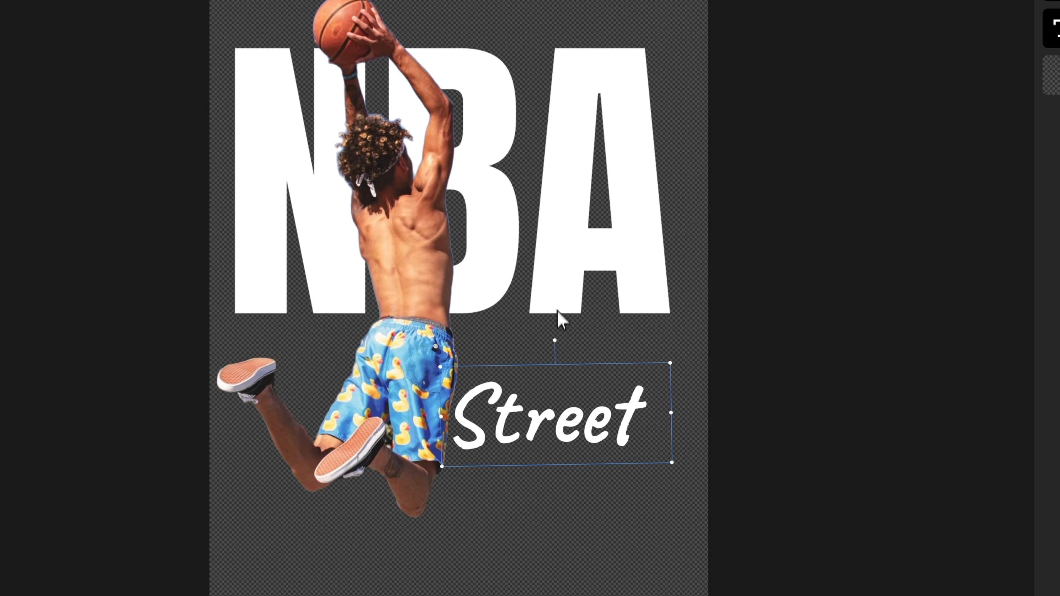
pyautogui.moveTo(593, 423); pyautogui.dragTo(612, 365)
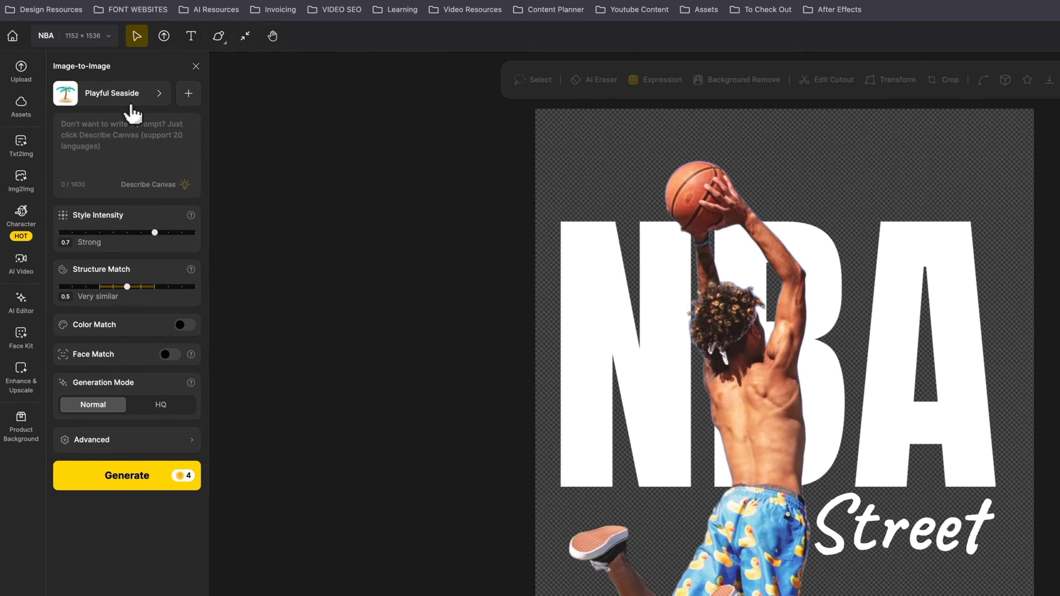
# Choose the Rubber Hose Classic style for Image-to-Image and fill the prompt with an automatic description of the canvas.
pyautogui.click(131, 111)
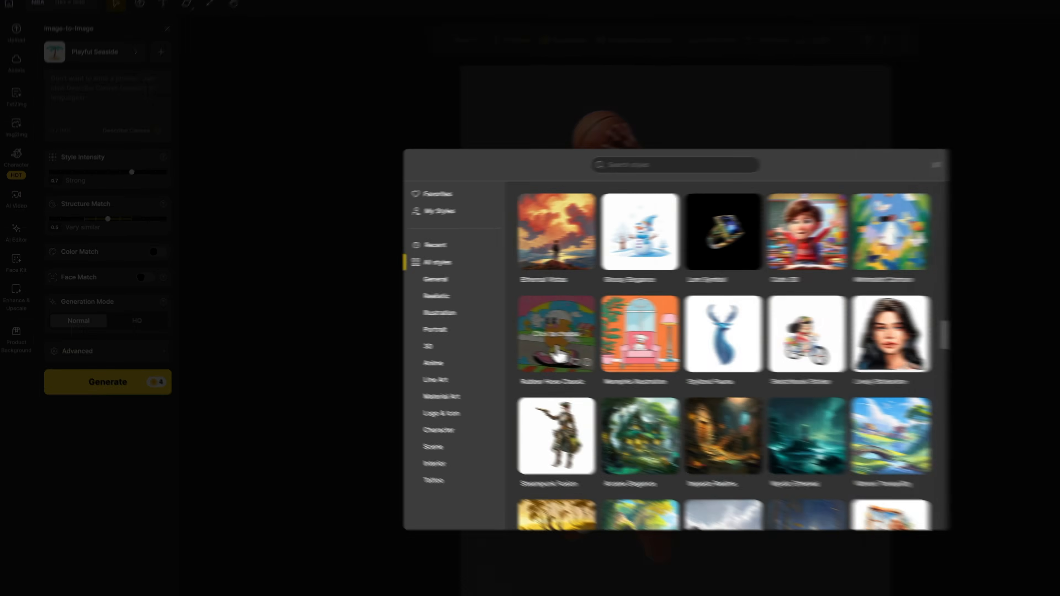
pyautogui.click(442, 335)
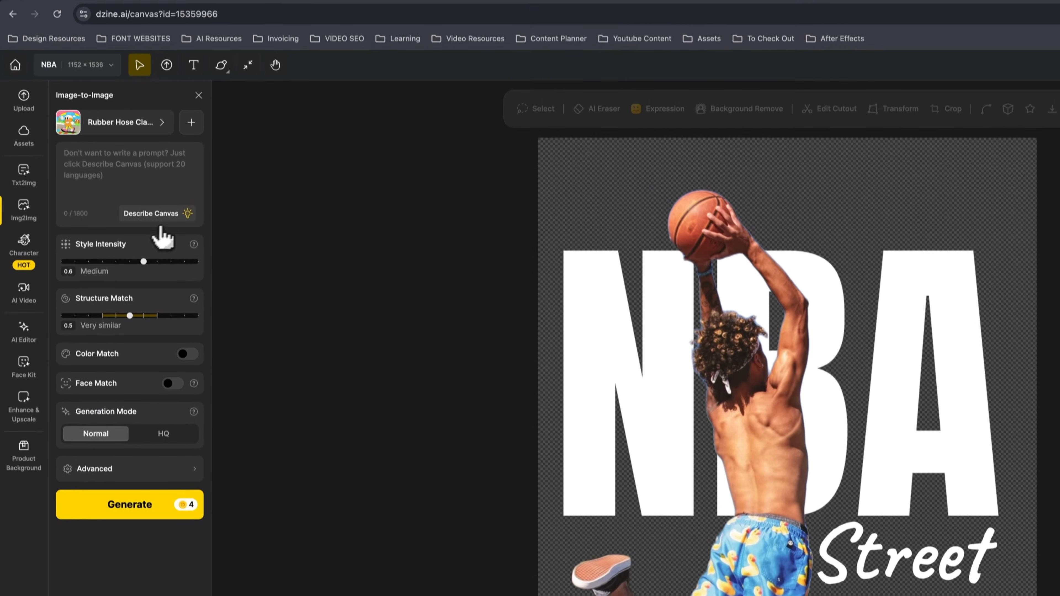
pyautogui.click(157, 214)
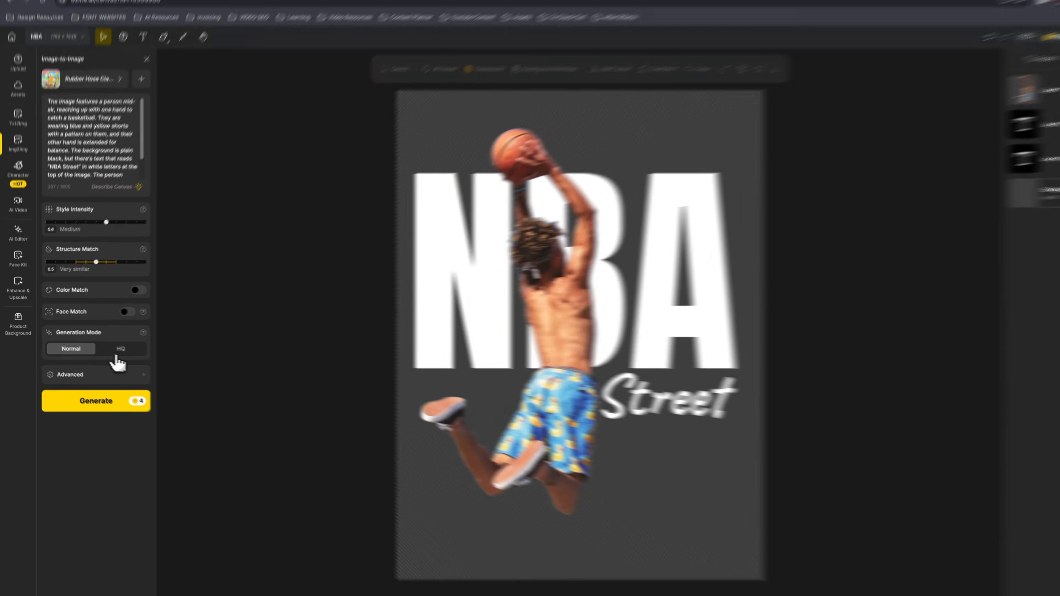
# Generate the Rubber Hose Classic versions in HQ mode with Style Intensity 0.6 and Structure Match 0.5, and preview the results.
pyautogui.click(110, 309)
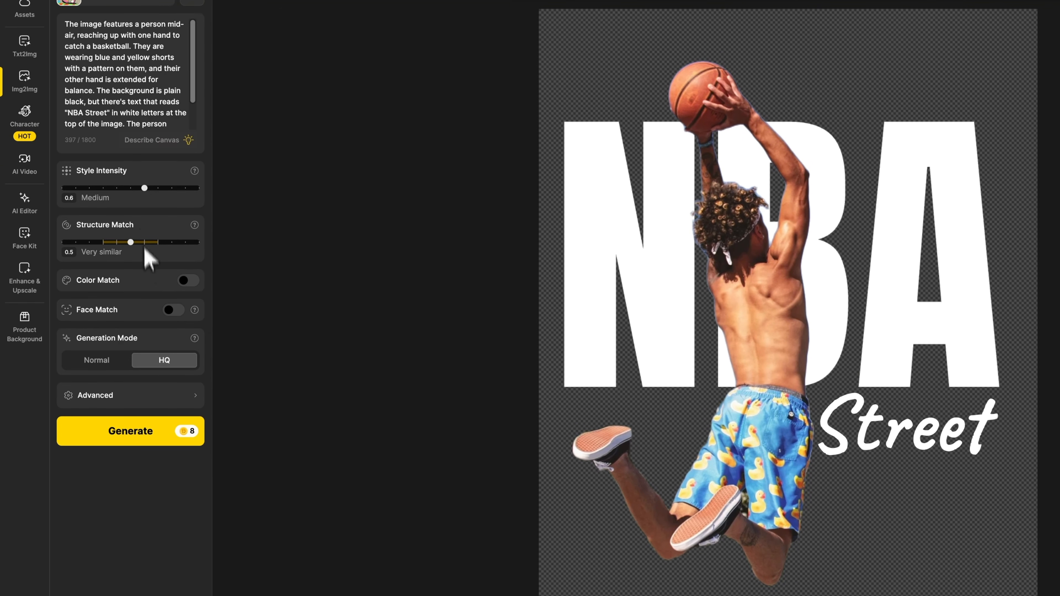
pyautogui.click(153, 447)
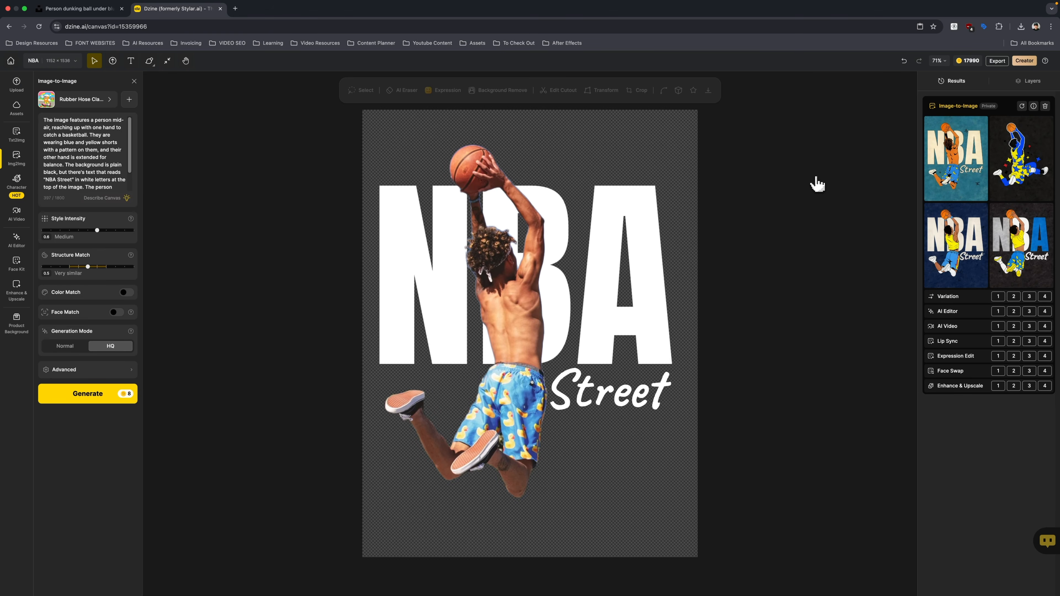
pyautogui.moveTo(960, 143)
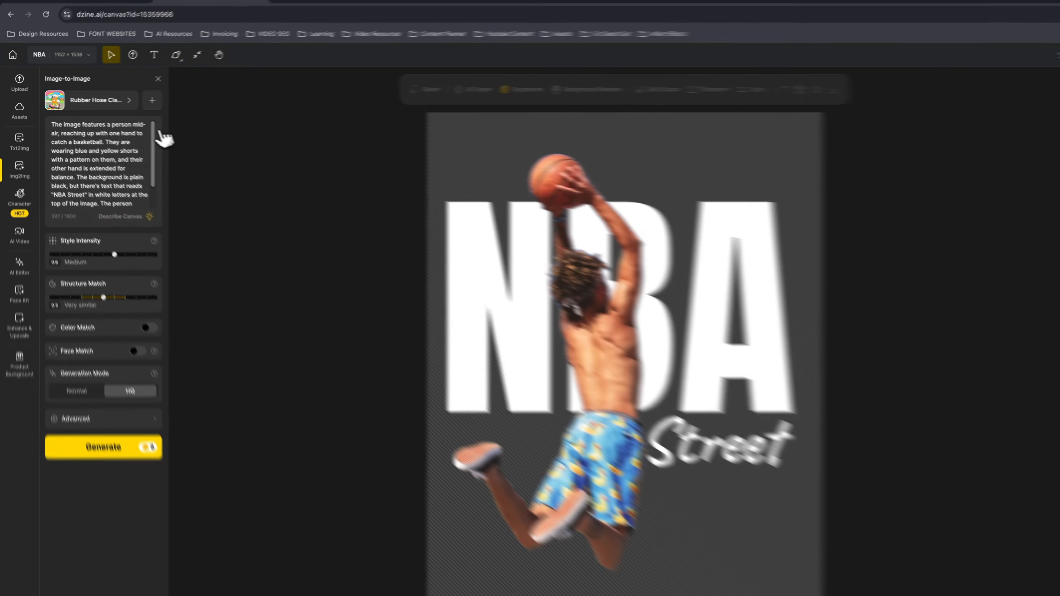
# Choose the Kiddie Palette style and generate HQ Image-to-Image versions of the poster with Style Intensity 0.7 and Structure Match 0.5.
pyautogui.click(87, 105)
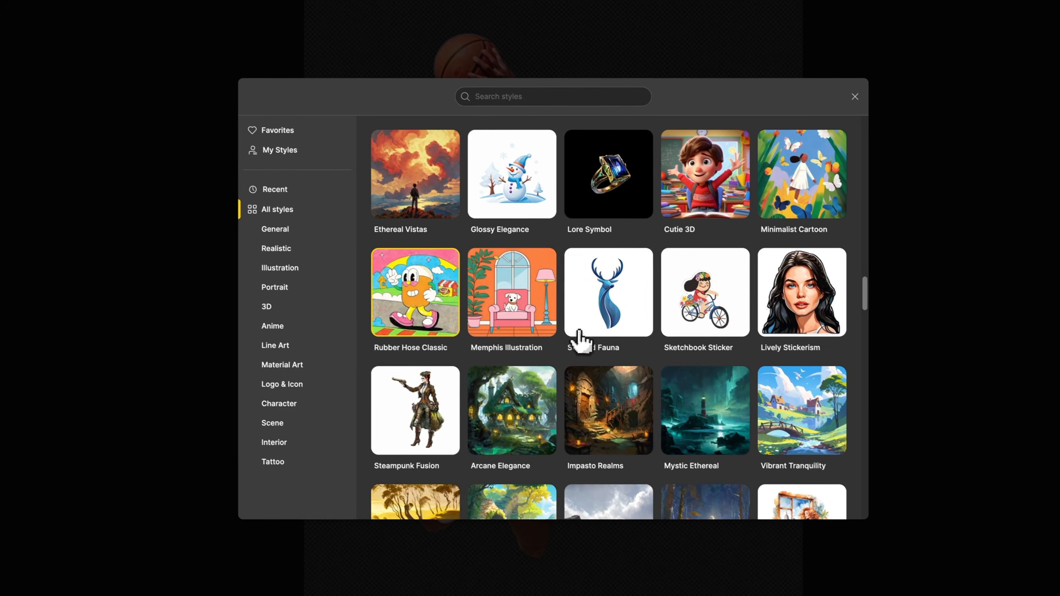
pyautogui.scroll(-5, 842, 524)
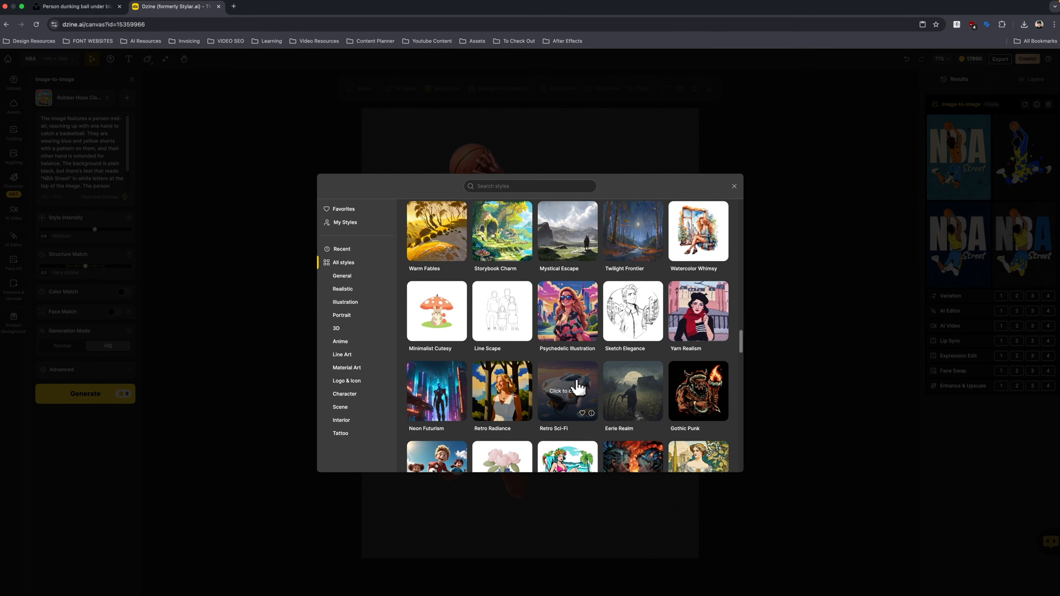
pyautogui.scroll(-4, 617, 391)
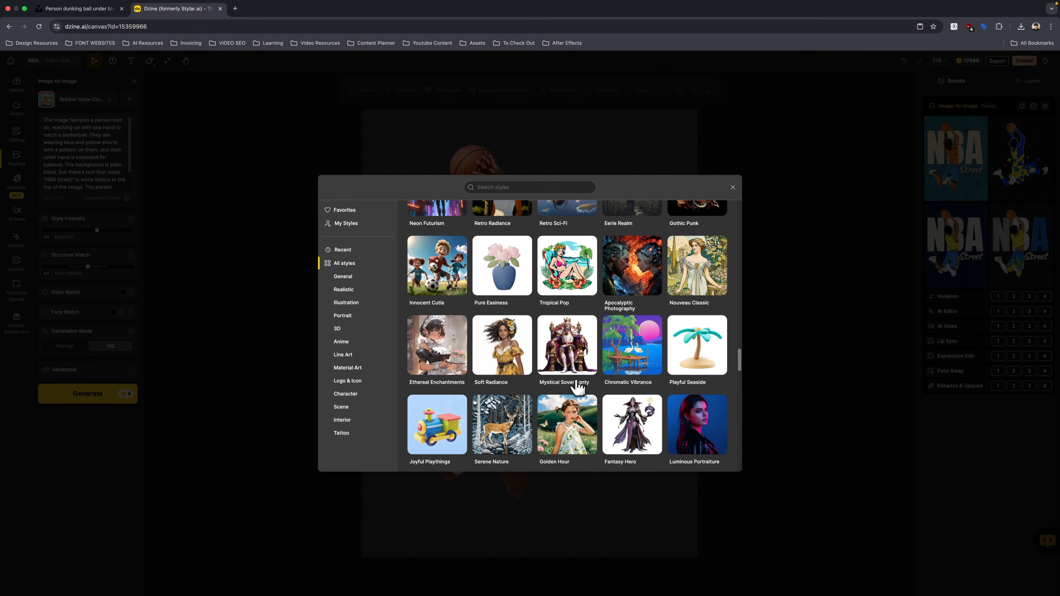
pyautogui.scroll(3, 577, 387)
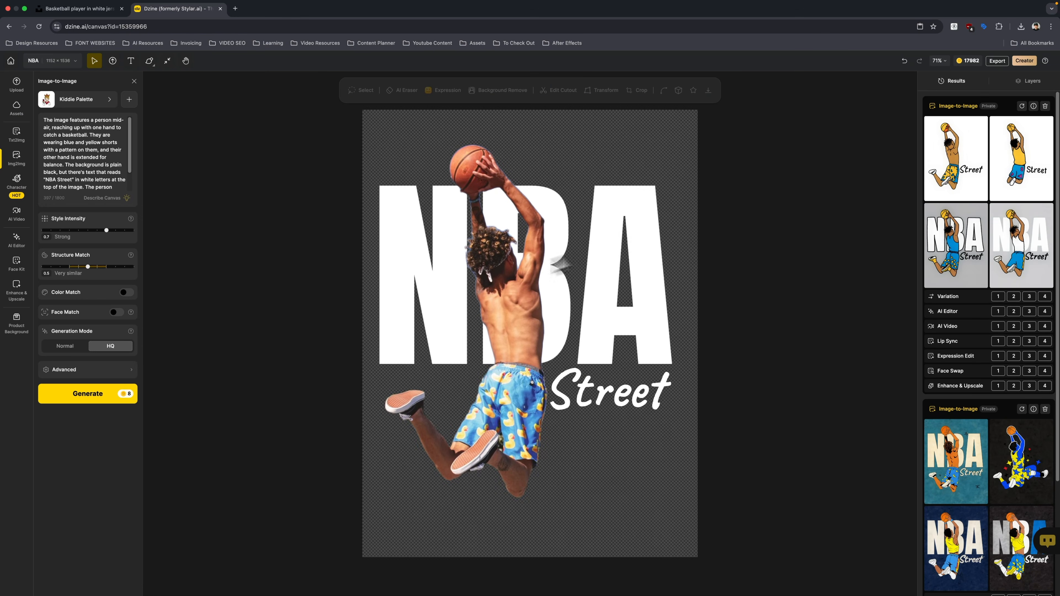
pyautogui.moveTo(930, 169)
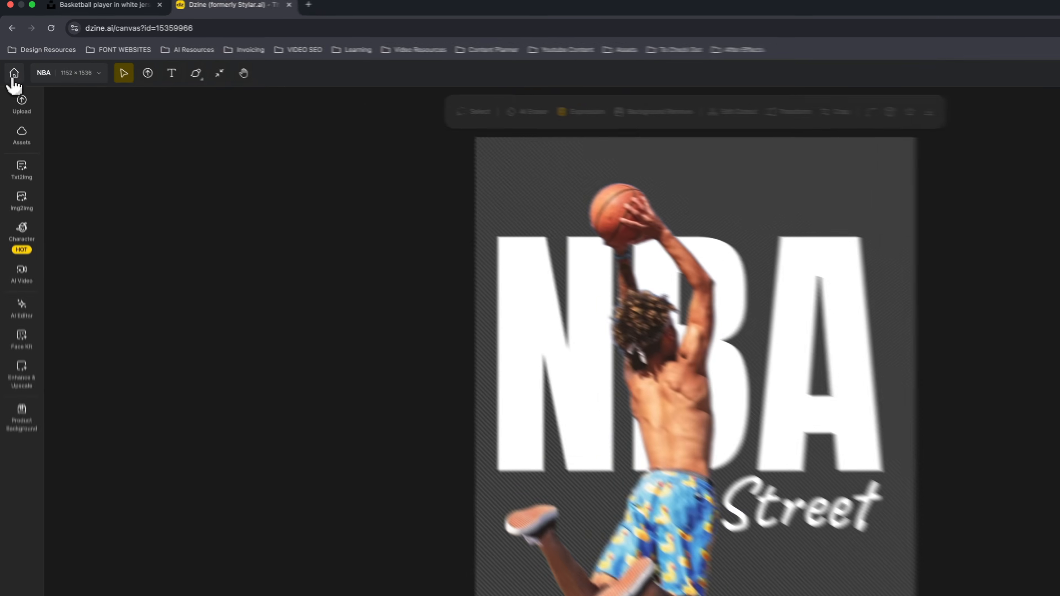
# Start a new Image-to-Image project from the home page and rename it Eagle.
pyautogui.click(11, 61)
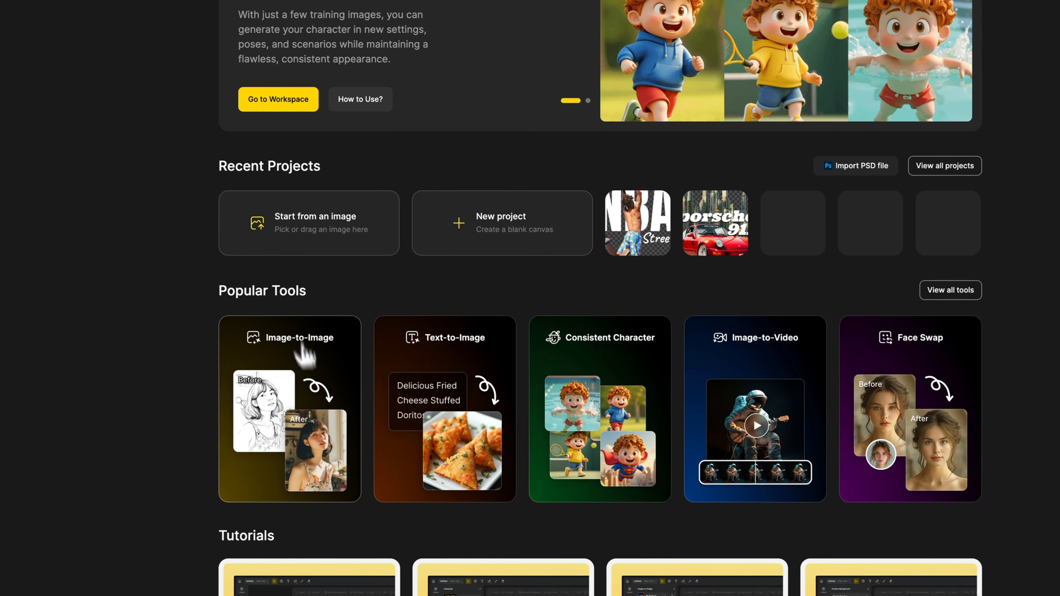
pyautogui.click(514, 467)
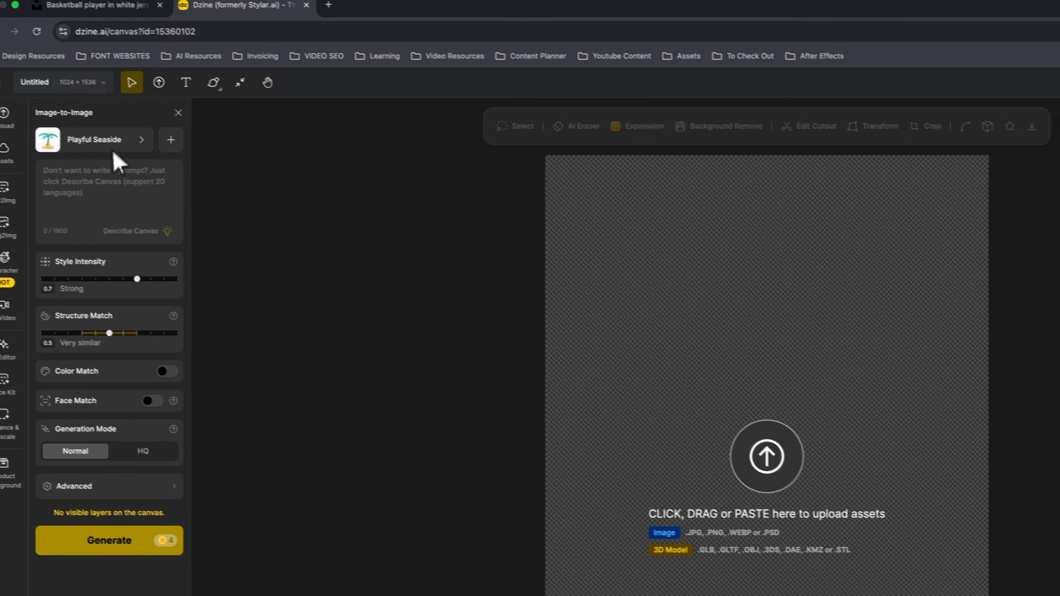
pyautogui.click(46, 80)
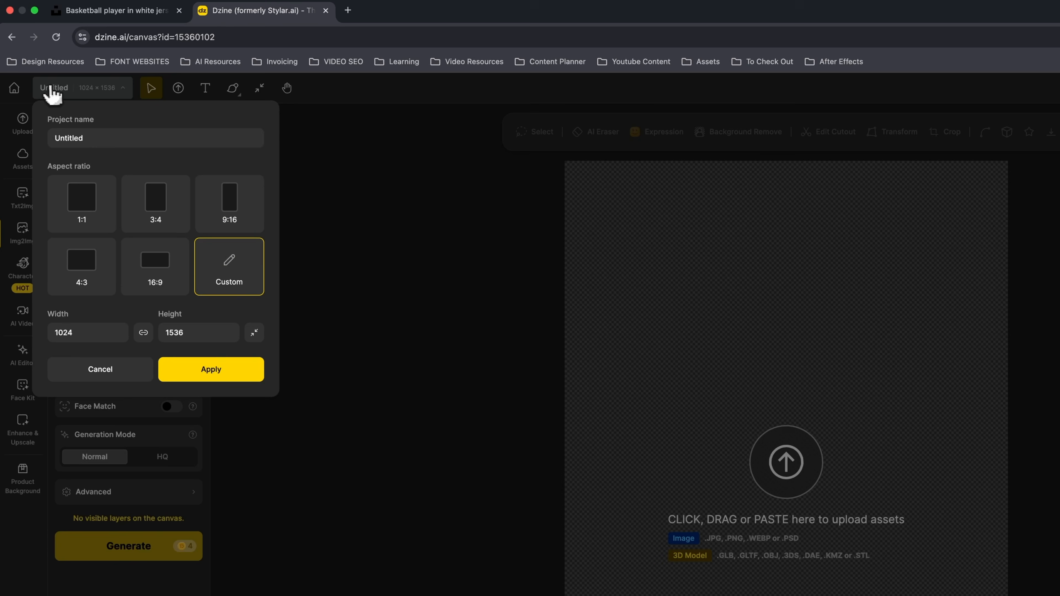
pyautogui.doubleClick(83, 140)
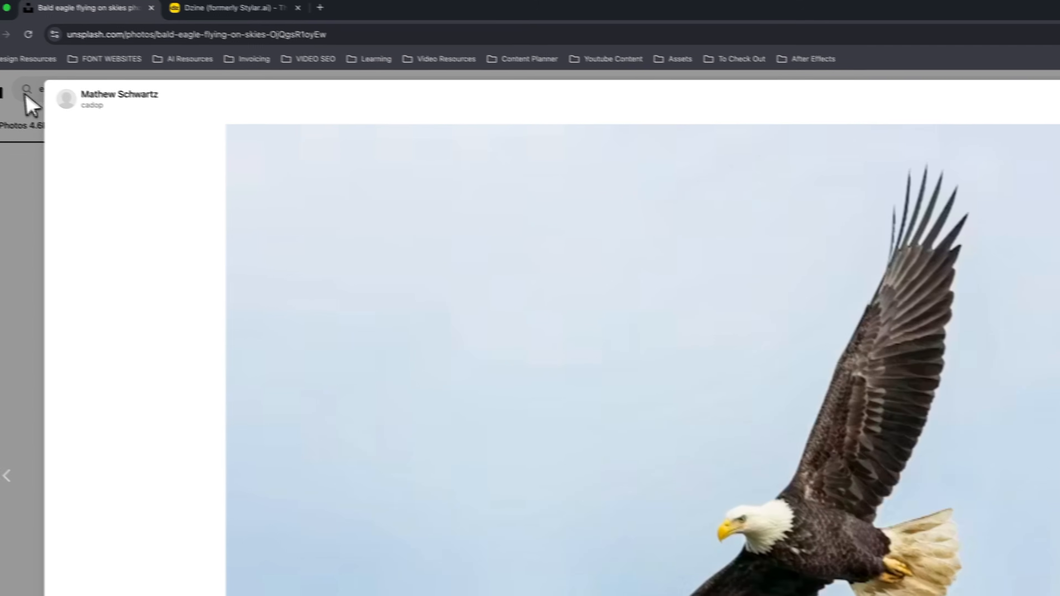
# Browse the Unsplash eagle photos and open one of a bald eagle with spread wings above a nest.
pyautogui.click(26, 104)
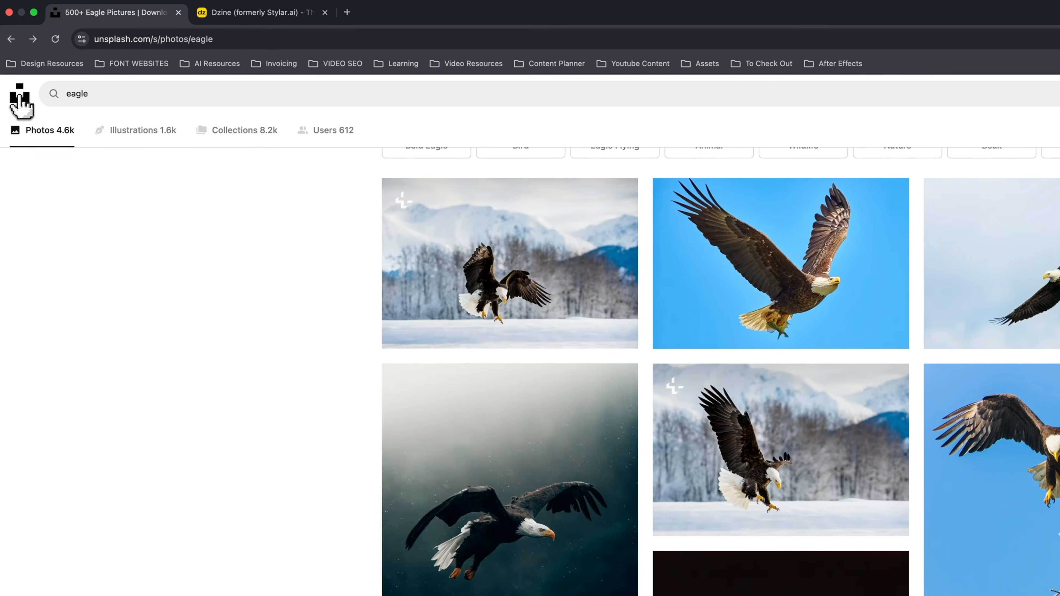
pyautogui.click(506, 279)
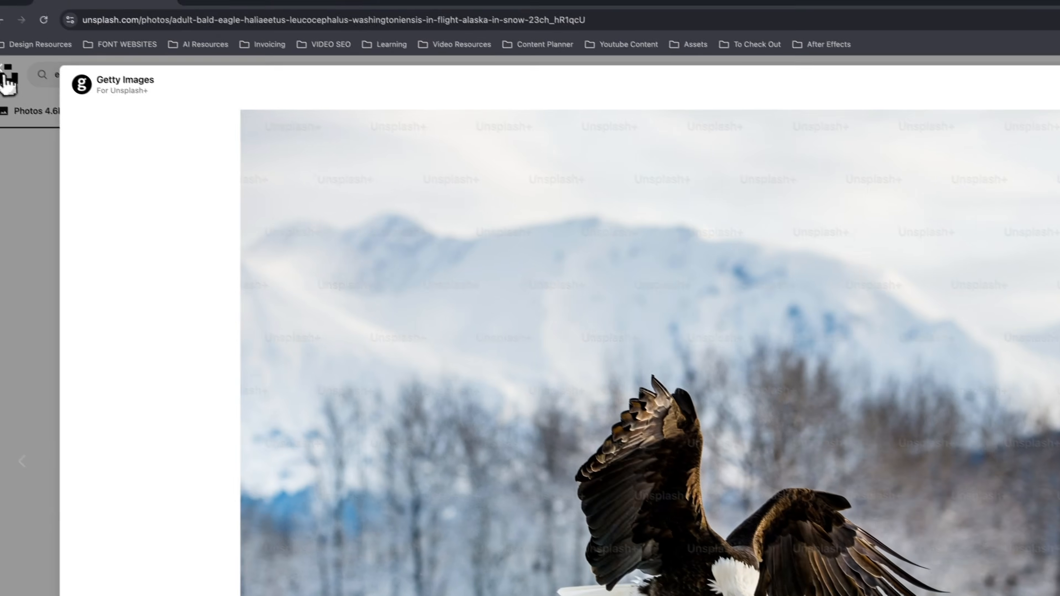
pyautogui.click(7, 71)
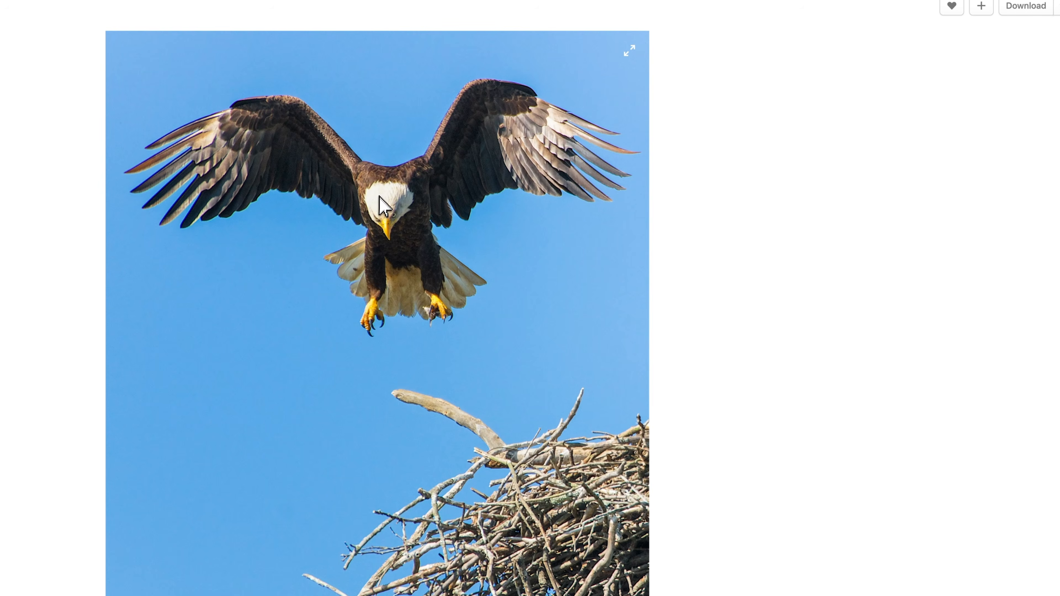
# Copy the bald eagle photo into the Eagle project's canvas in Dzine and remove its background.
pyautogui.rightClick(380, 196)
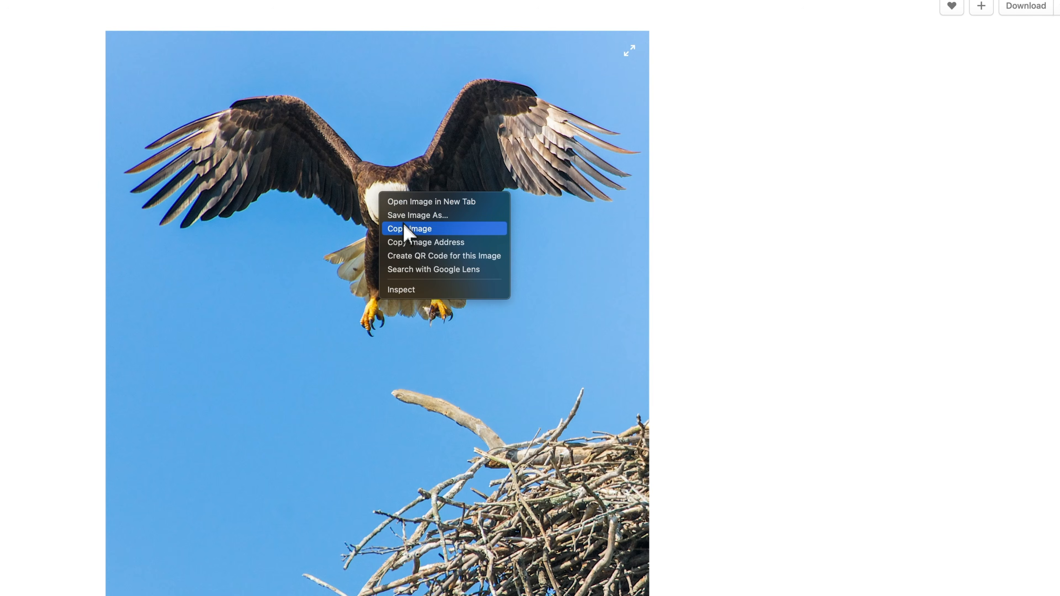
pyautogui.click(405, 229)
pyautogui.click(63, 4)
pyautogui.press('super+v')
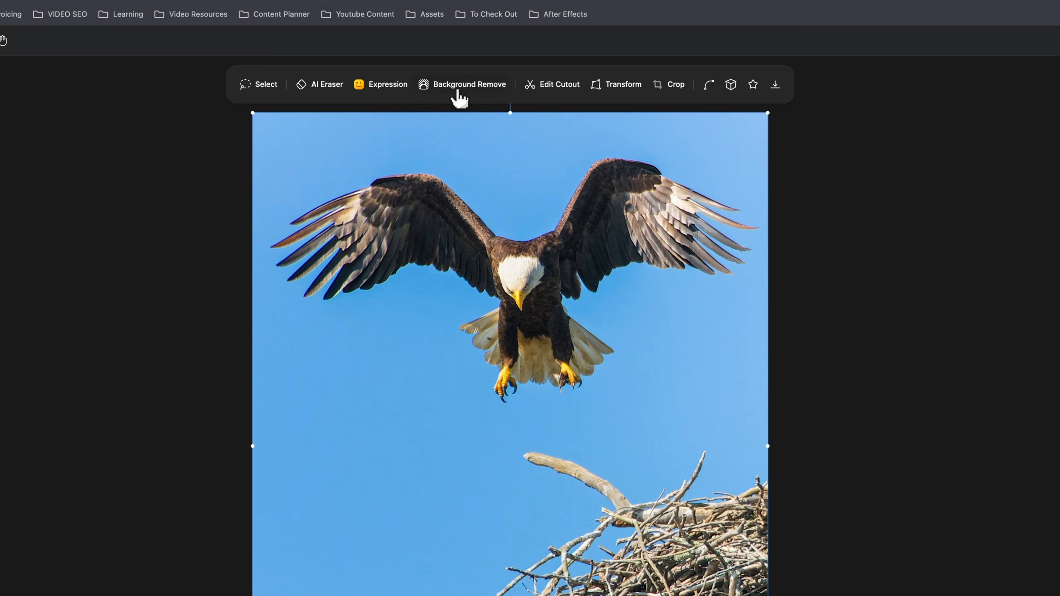
pyautogui.click(459, 87)
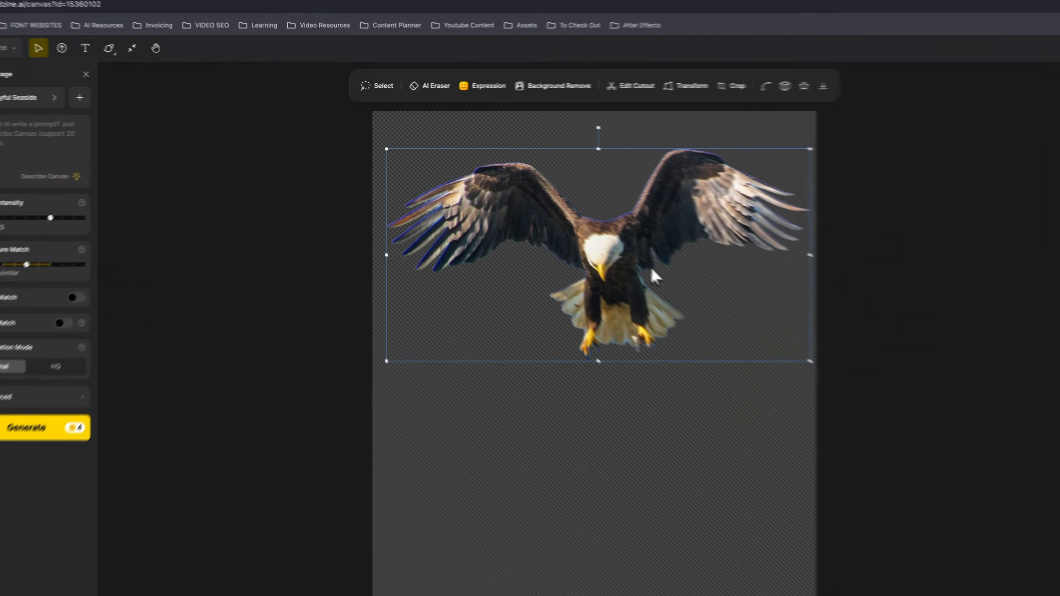
# Return to Unsplash and search for skulls.
pyautogui.click(77, 8)
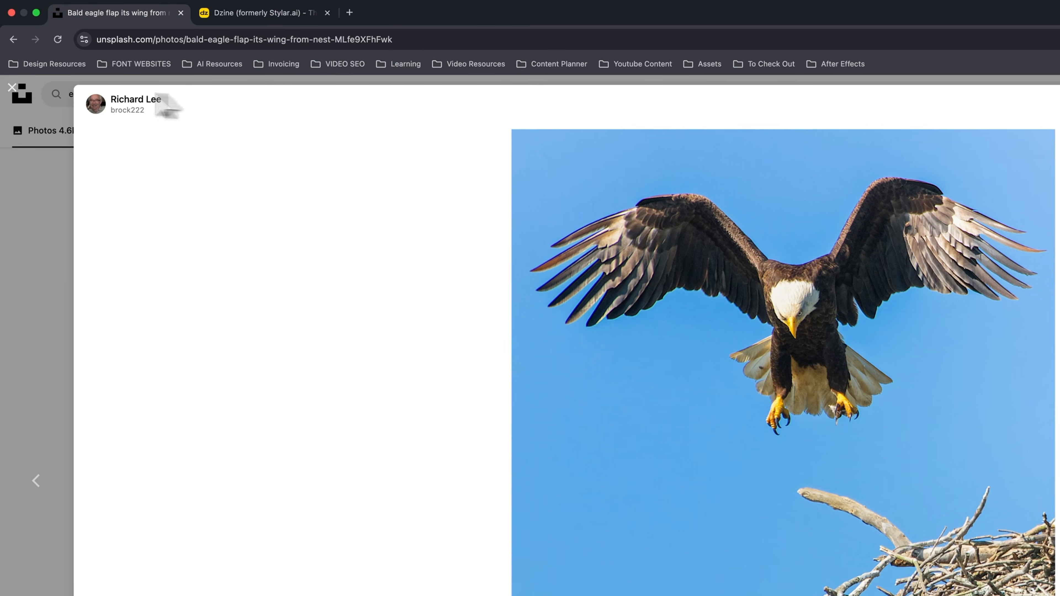
pyautogui.press('Escape')
pyautogui.click(115, 95)
pyautogui.write('skulls')
pyautogui.press('Return')
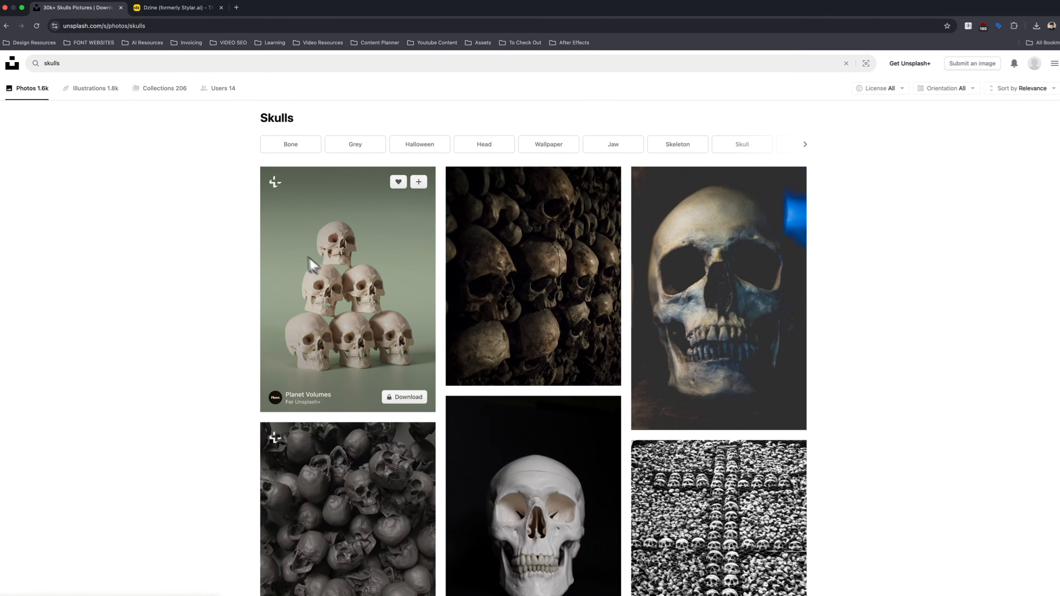
# Look through the Unsplash skull photos for one that could go under the eagle's talons.
pyautogui.scroll(-5, 291, 255)
pyautogui.scroll(-5, 291, 255)
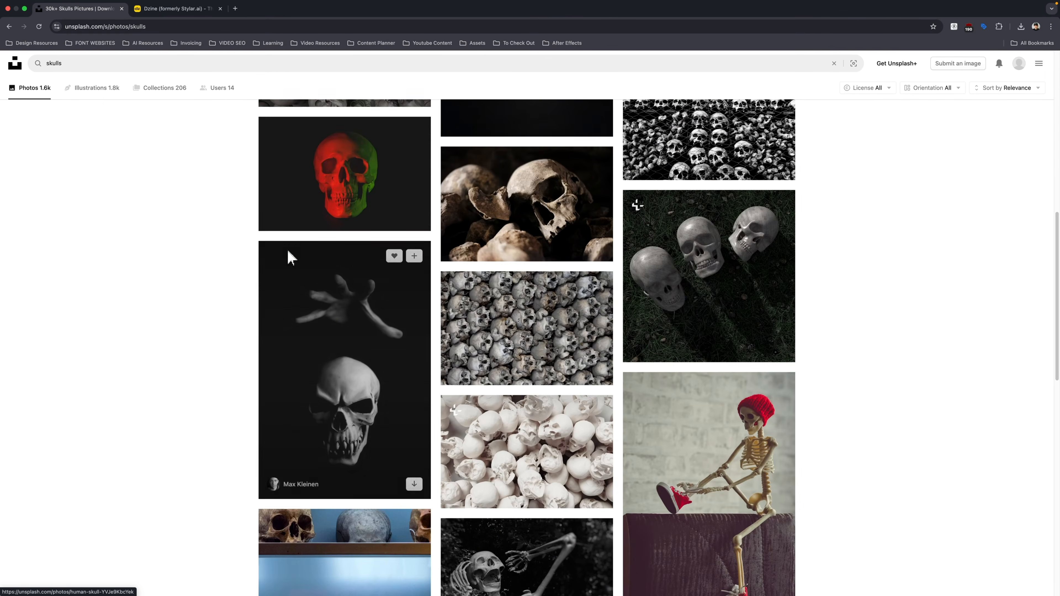
pyautogui.scroll(-5, 291, 255)
pyautogui.scroll(-5, 287, 250)
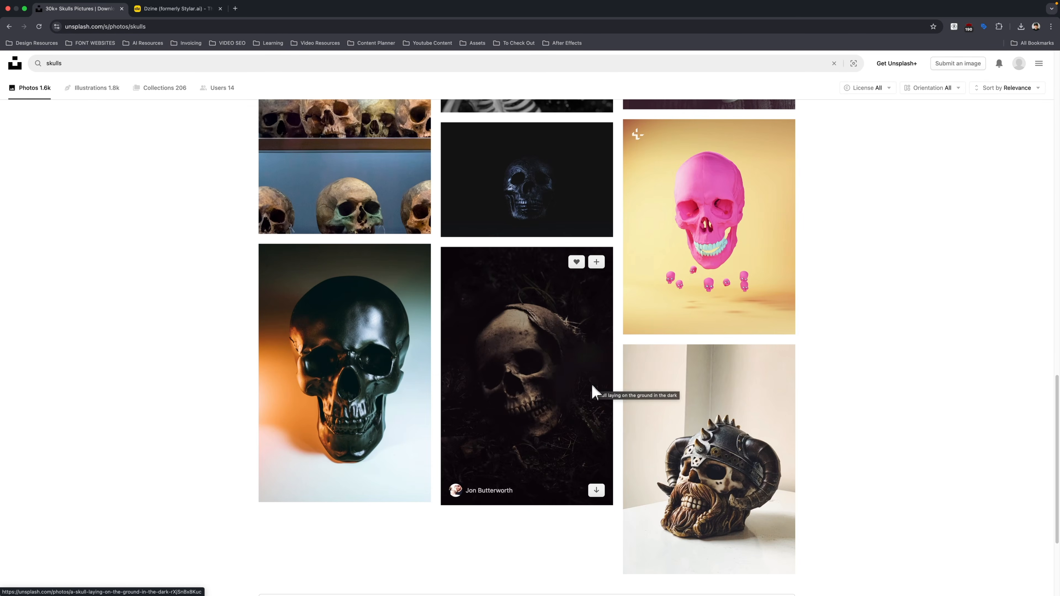
pyautogui.scroll(20, 593, 392)
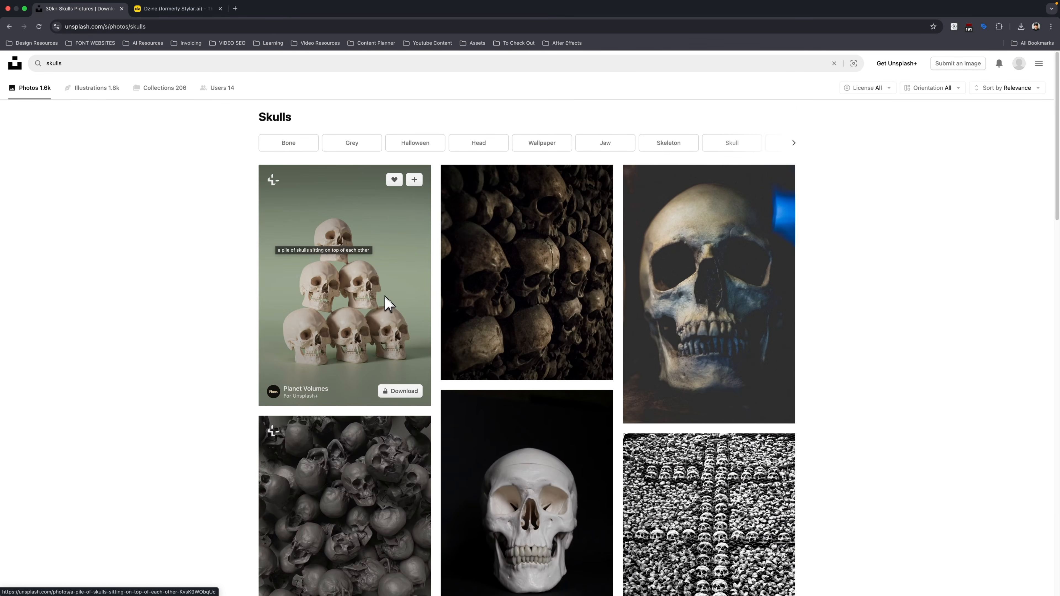
pyautogui.scroll(-20, 455, 318)
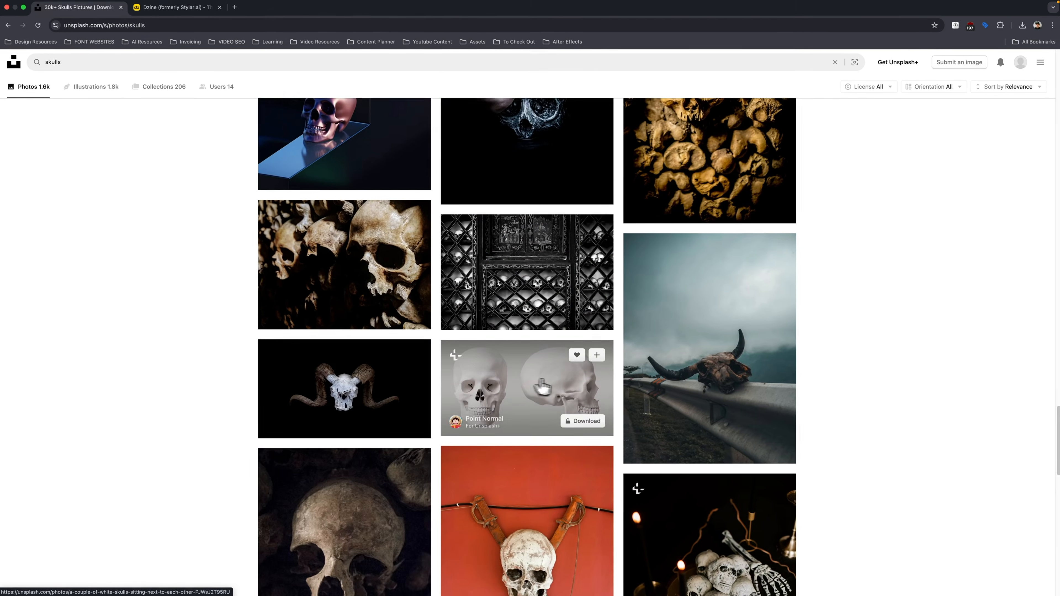
pyautogui.scroll(-8, 542, 387)
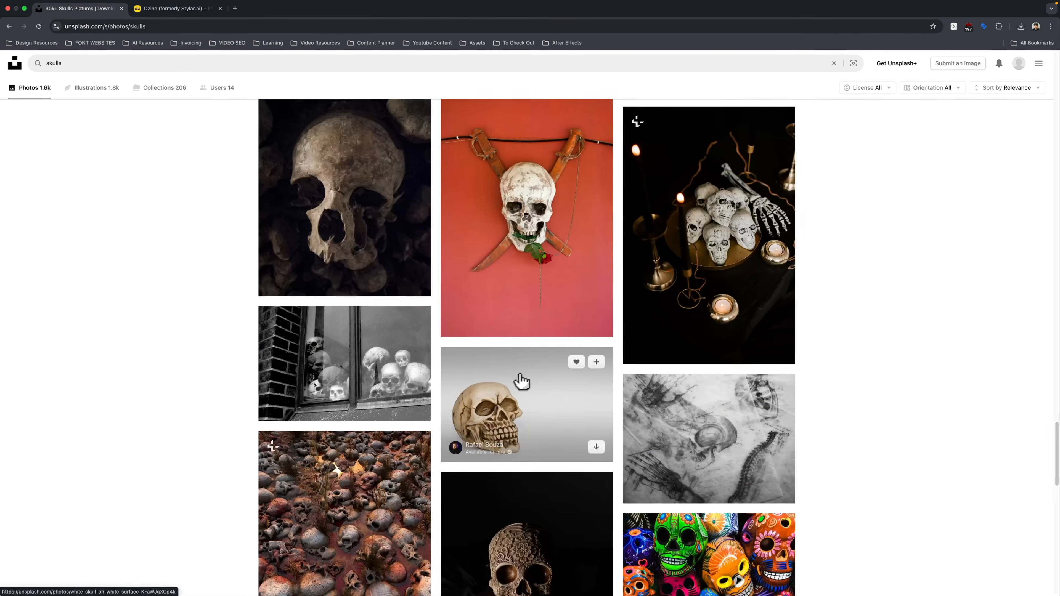
# Copy the Pexels photo of a skull resting on books and place it on the Eagle canvas as a background-free cutout.
pyautogui.hotkey('ctrl', 'Tab')
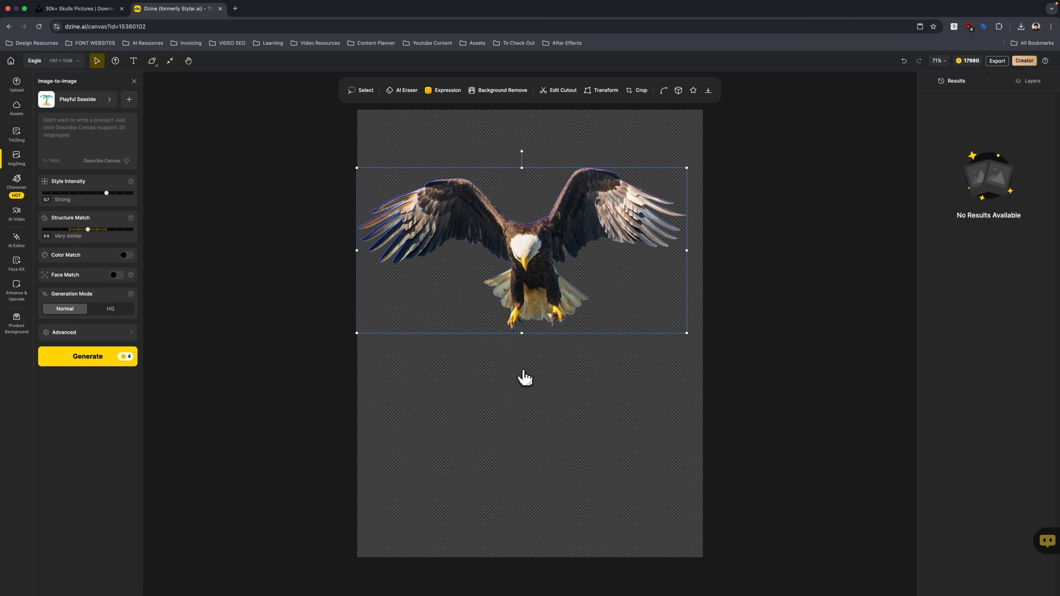
pyautogui.hotkey('ctrl', 'Tab')
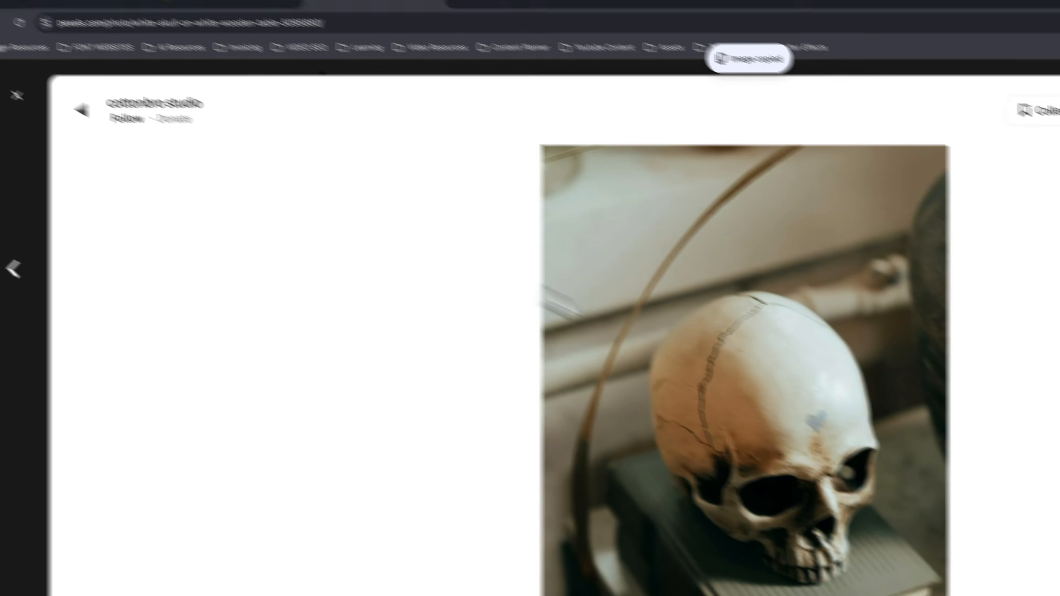
pyautogui.rightClick(767, 371)
pyautogui.click(807, 405)
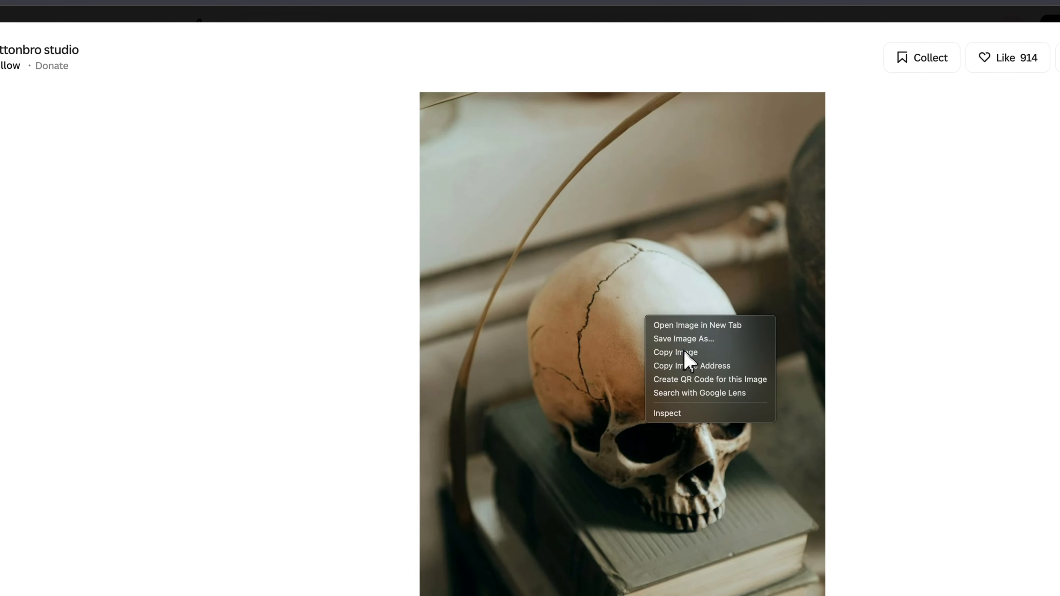
pyautogui.rightClick(602, 278)
pyautogui.click(646, 310)
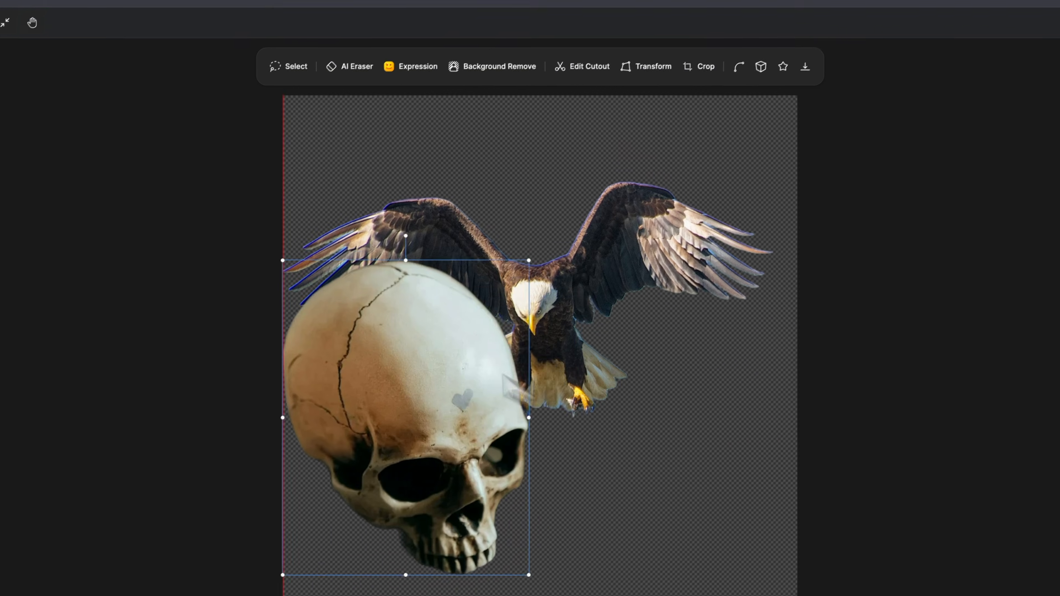
# Scale down the skull cutout and position it just beneath the eagle's talons.
pyautogui.moveTo(459, 361); pyautogui.dragTo(531, 399)
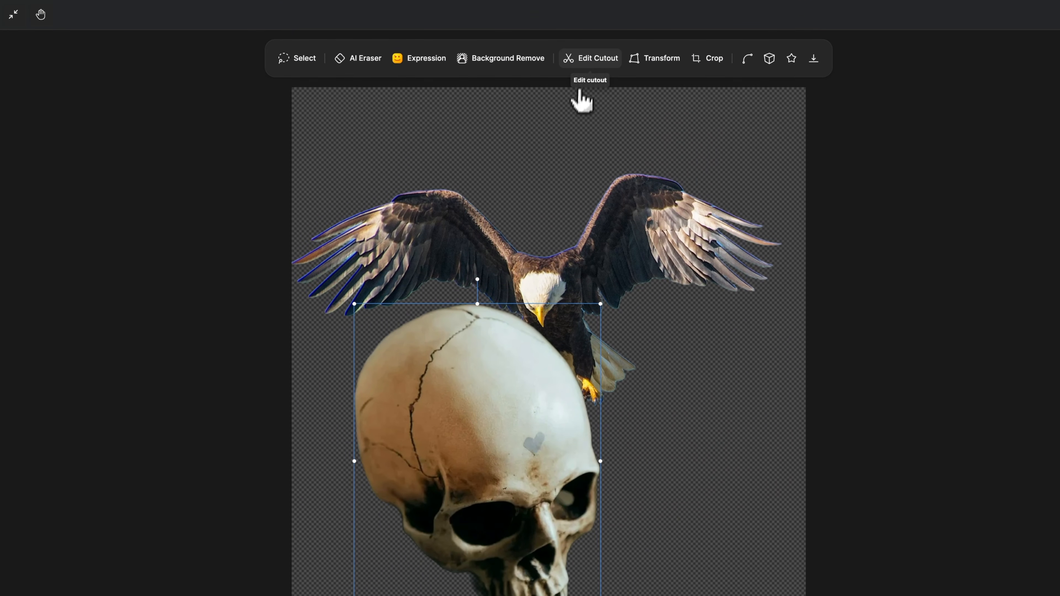
pyautogui.click(581, 63)
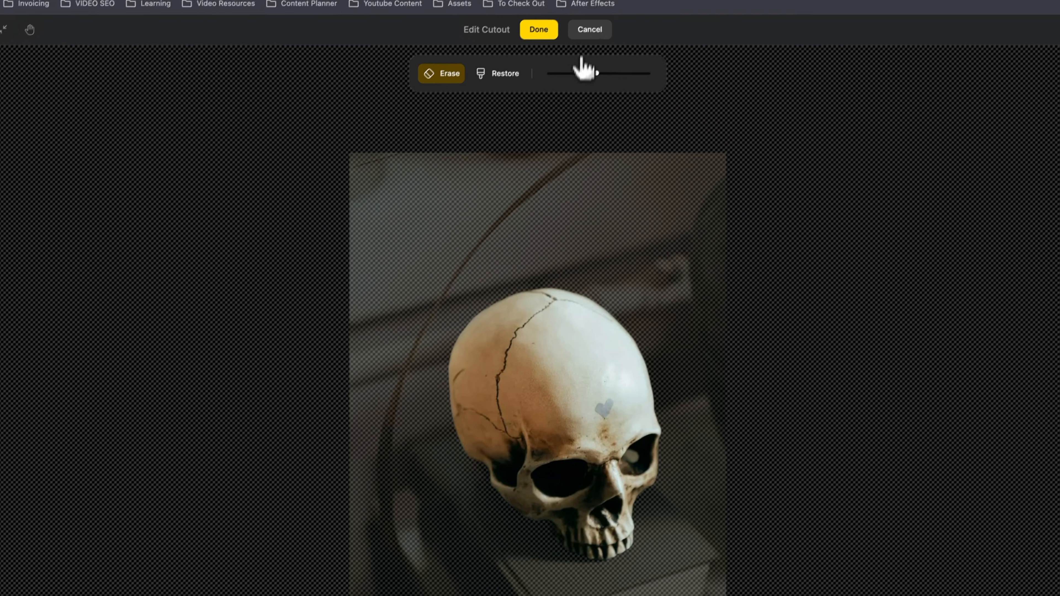
pyautogui.click(601, 14)
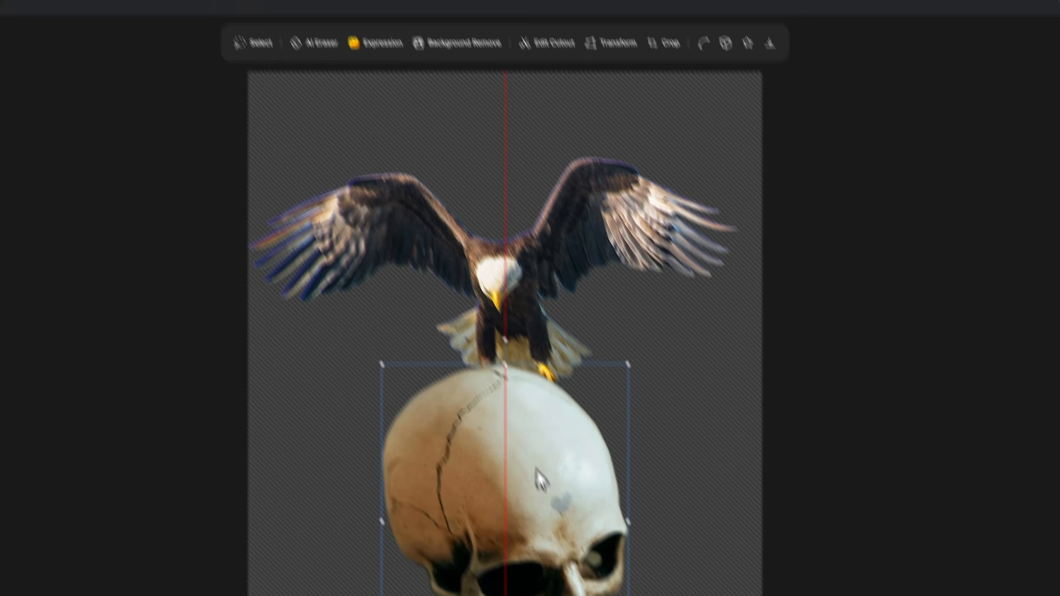
pyautogui.moveTo(628, 364); pyautogui.dragTo(502, 499)
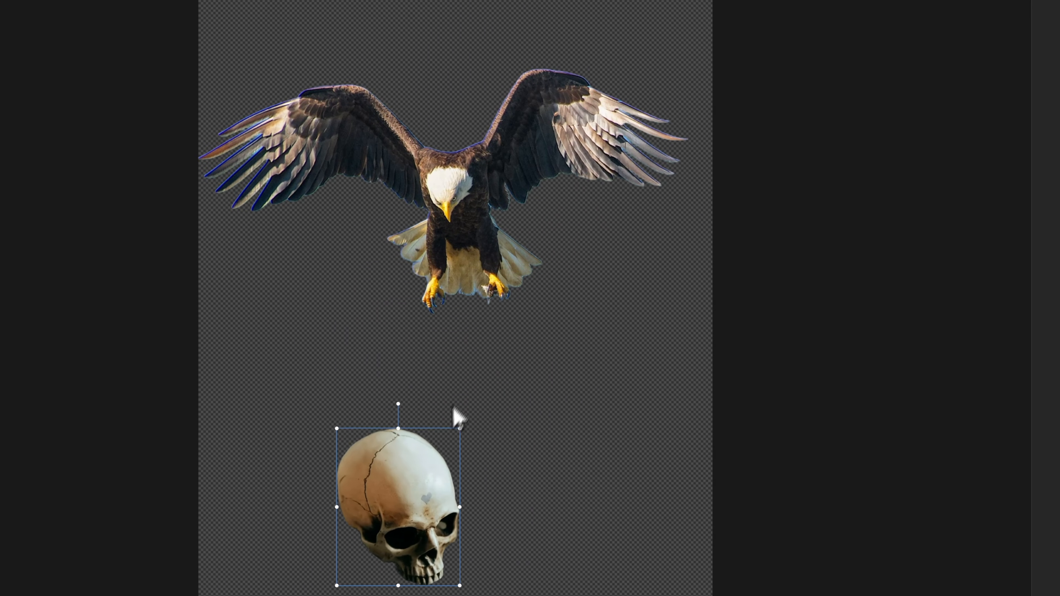
pyautogui.moveTo(458, 418); pyautogui.dragTo(420, 464)
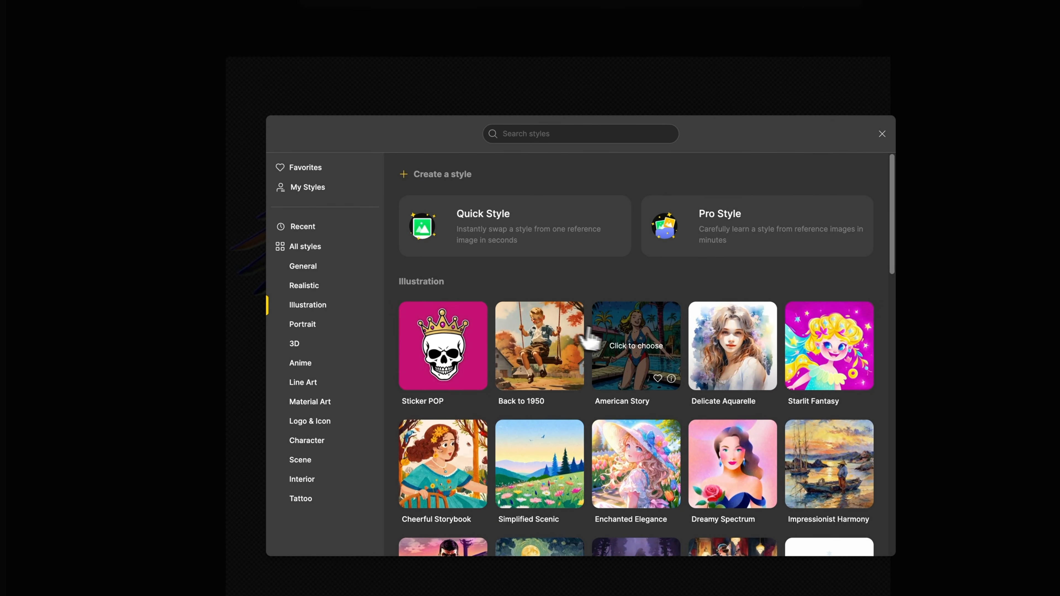
# Try the American Story style, then generate Retro Noir Chromatics versions in HQ mode with Style Intensity 0.6 and Structure Match 0.3.
pyautogui.click(626, 346)
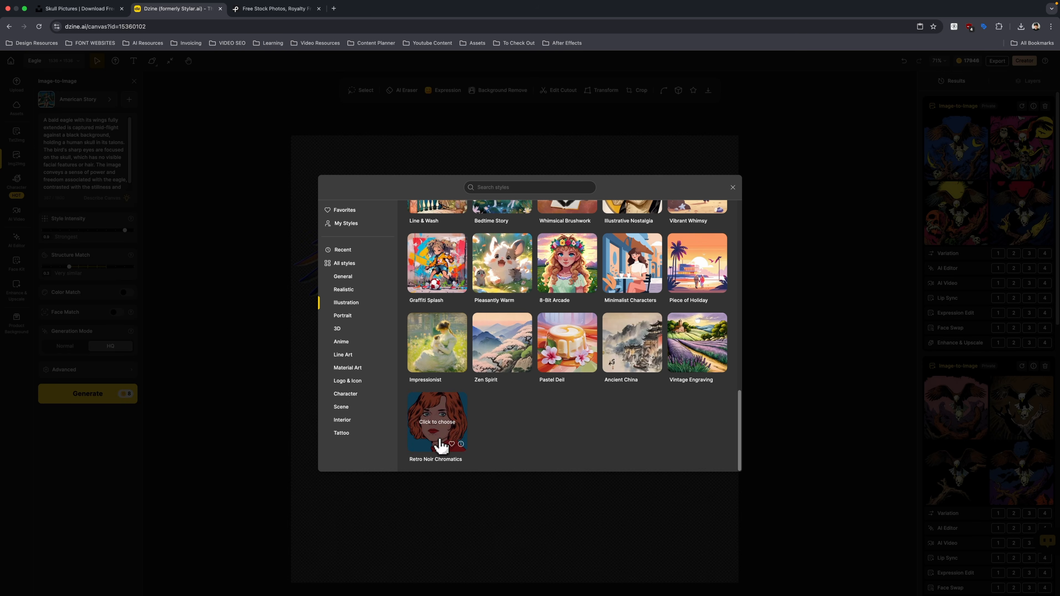
pyautogui.click(440, 440)
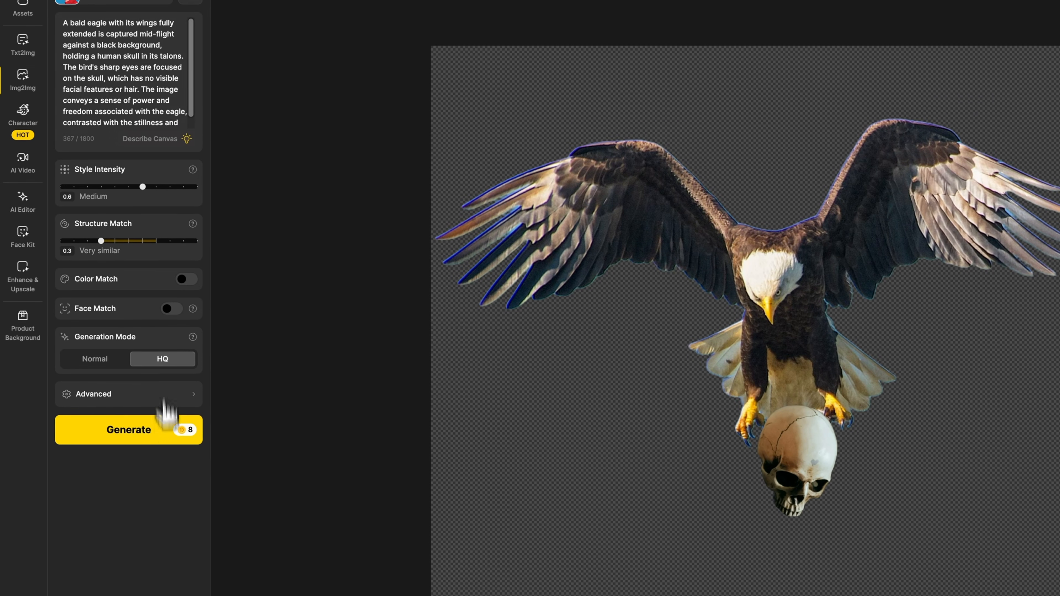
pyautogui.click(132, 432)
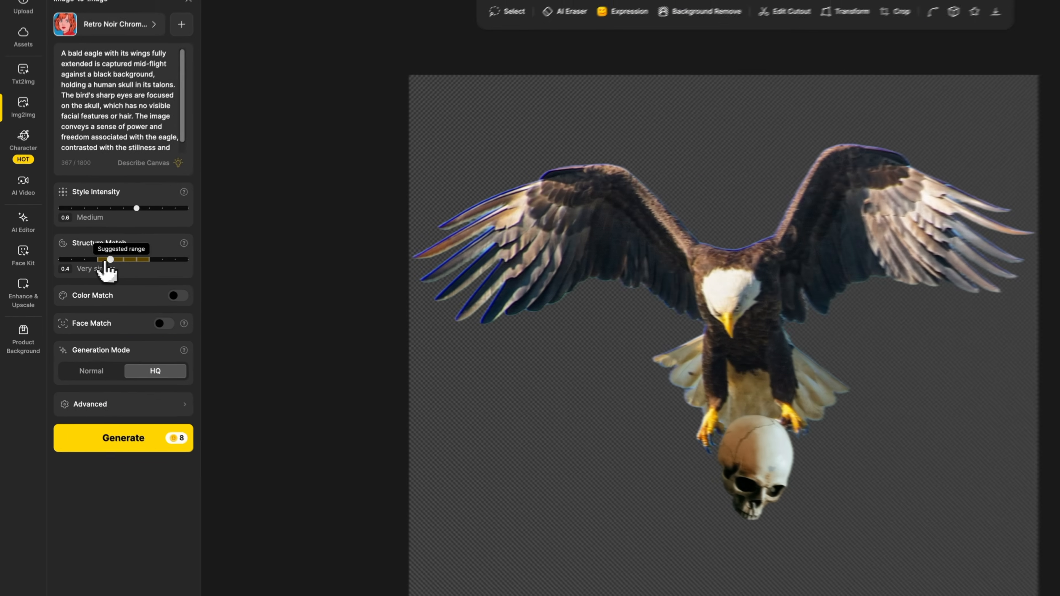
# Raise Structure Match to 0.8, generate another set of Retro Noir Chromatics versions, and preview the results of both sets.
pyautogui.moveTo(70, 270); pyautogui.dragTo(108, 268)
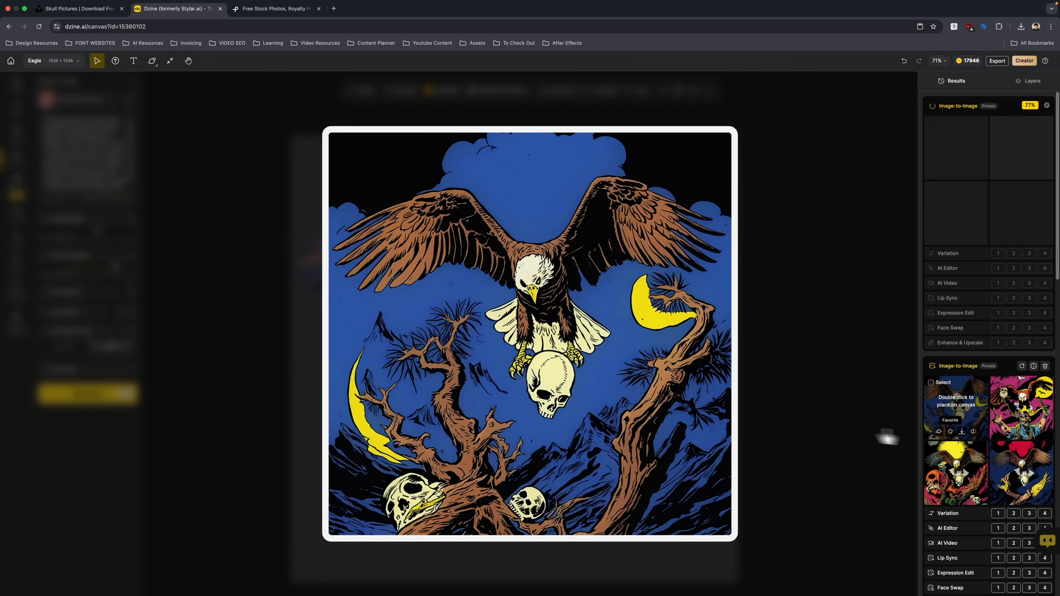
pyautogui.moveTo(1022, 486)
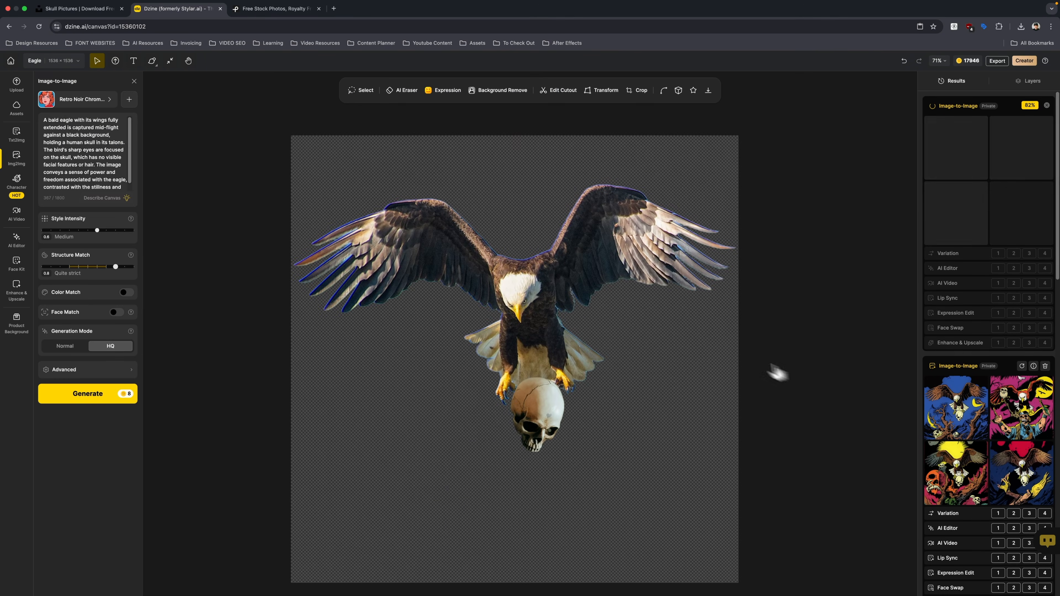
pyautogui.moveTo(960, 453)
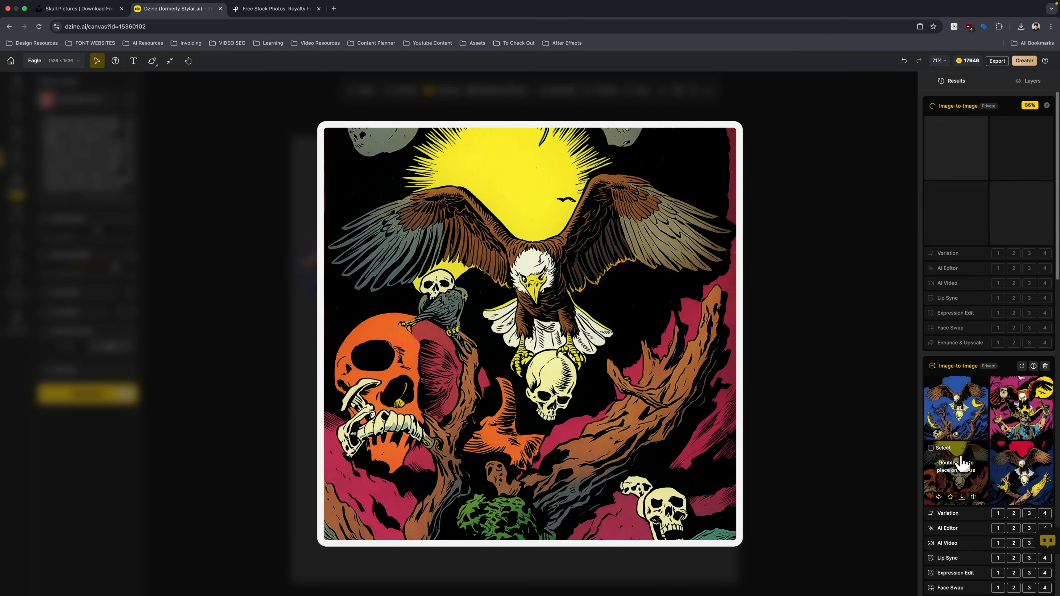
pyautogui.moveTo(1022, 246)
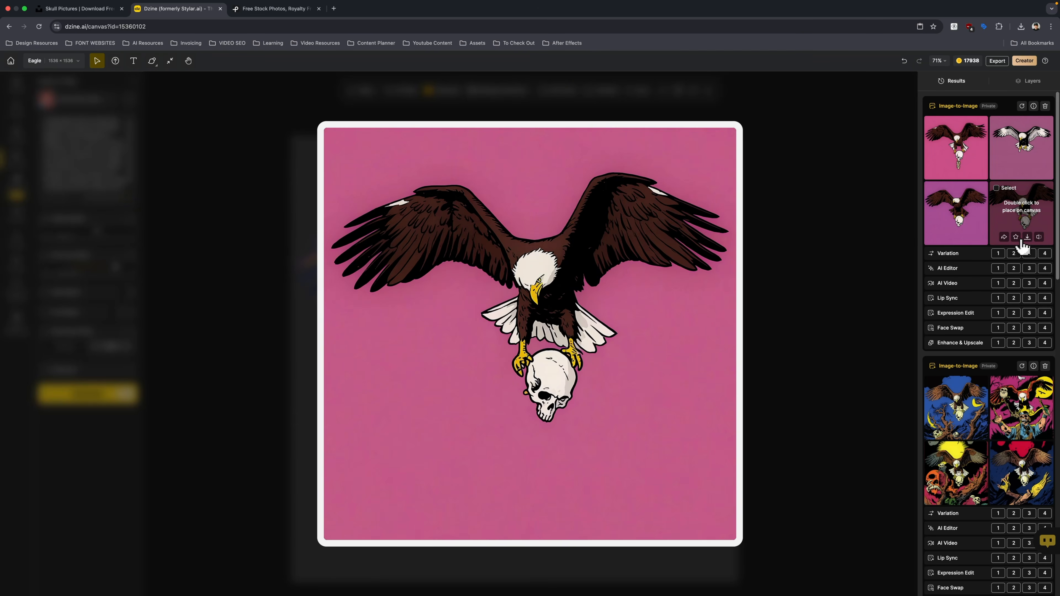